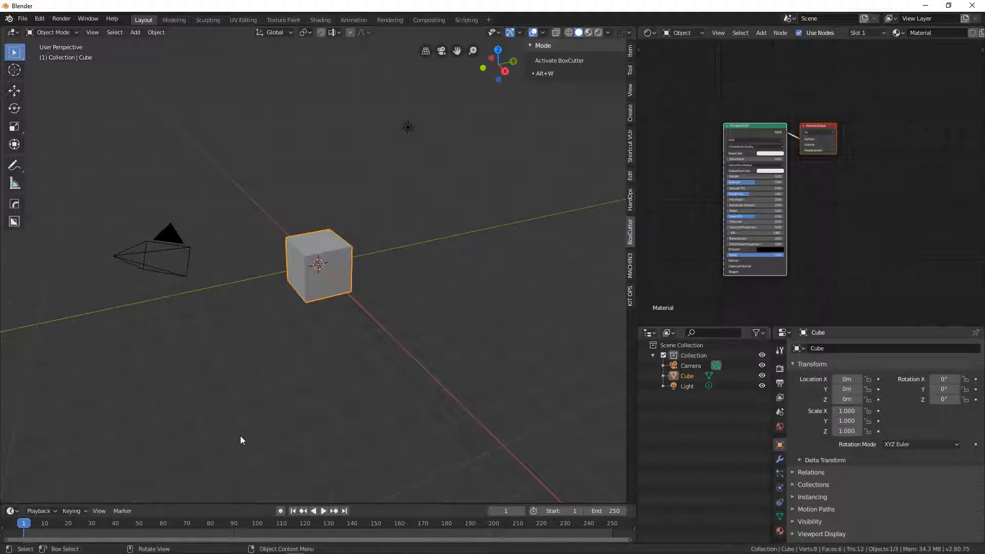
# Fit the camera view in the viewport, render an image of the cube and maximize the render window.
pyautogui.press('KP_0')
pyautogui.press('Home')
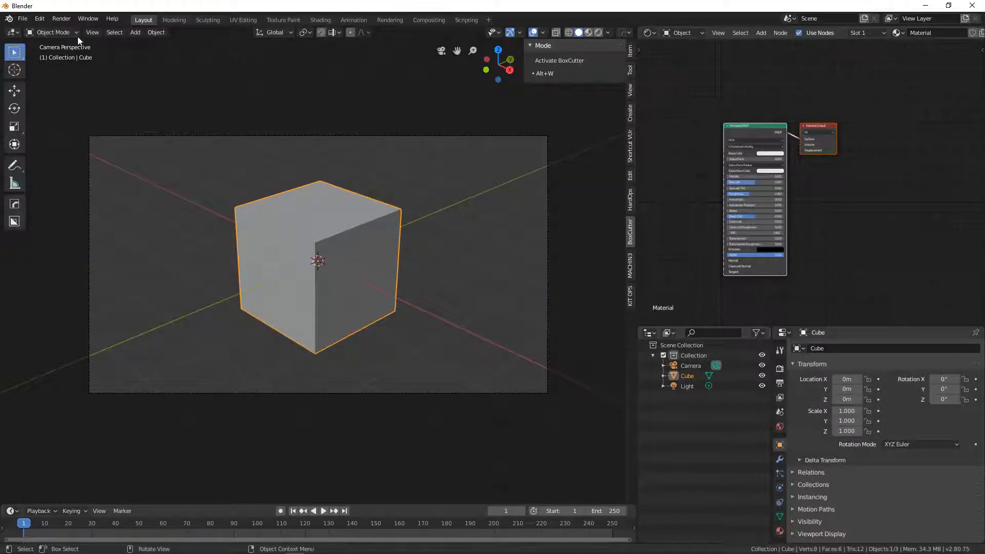
pyautogui.click(61, 19)
pyautogui.click(69, 27)
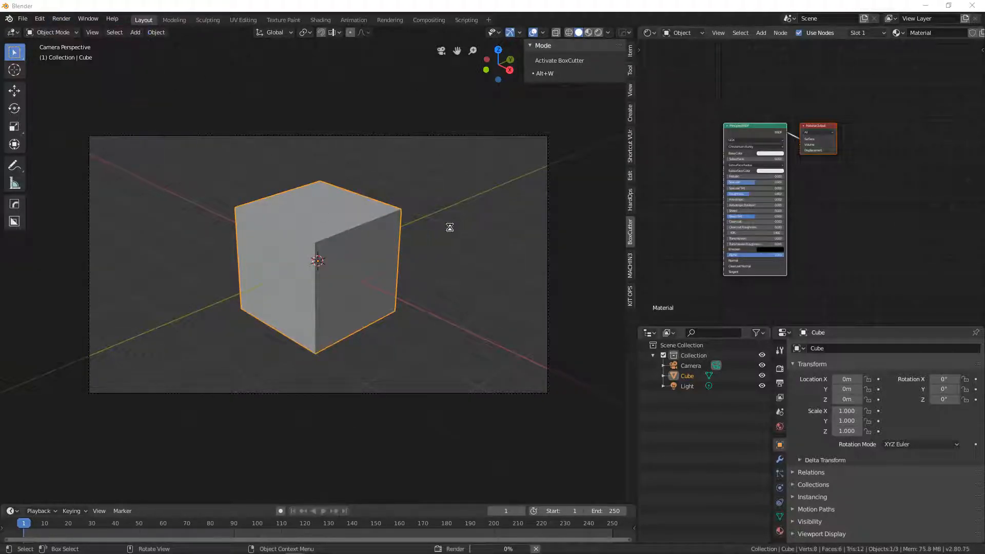
pyautogui.moveTo(984, 18); pyautogui.dragTo(266, 45)
pyautogui.click(889, 43)
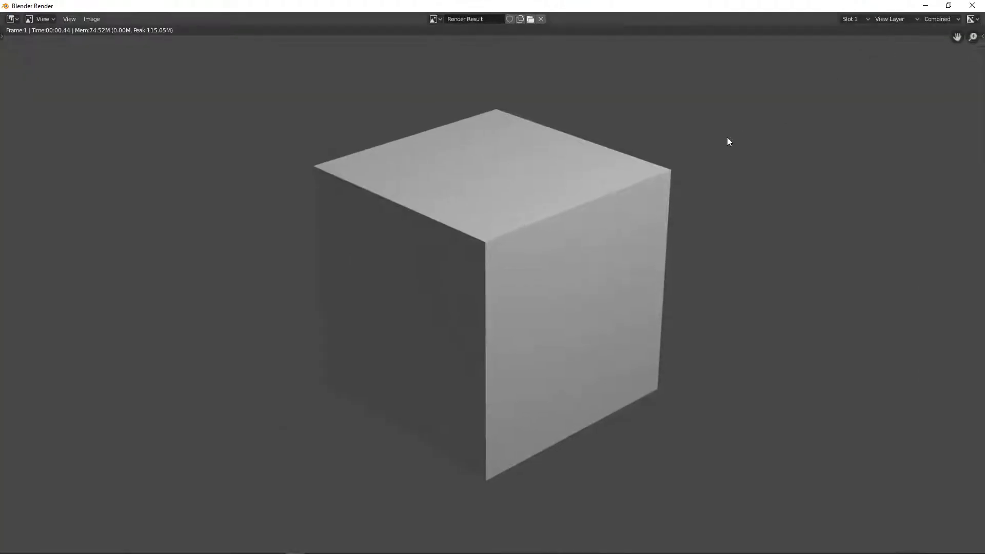
pyautogui.scroll(-3, 495, 257)
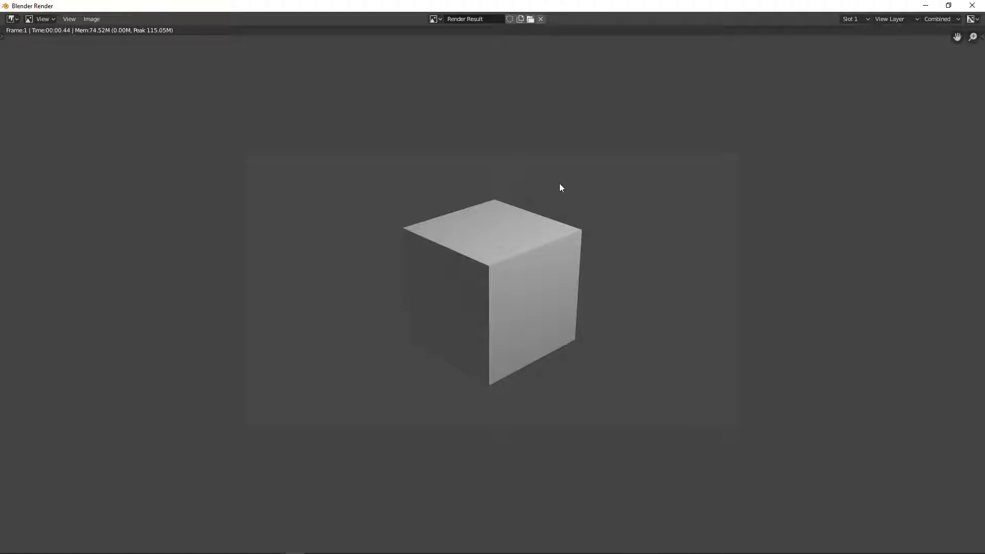
# Examine the file format settings for saving the render as an image, cancel saving and close the render window.
pyautogui.click(91, 19)
pyautogui.click(131, 94)
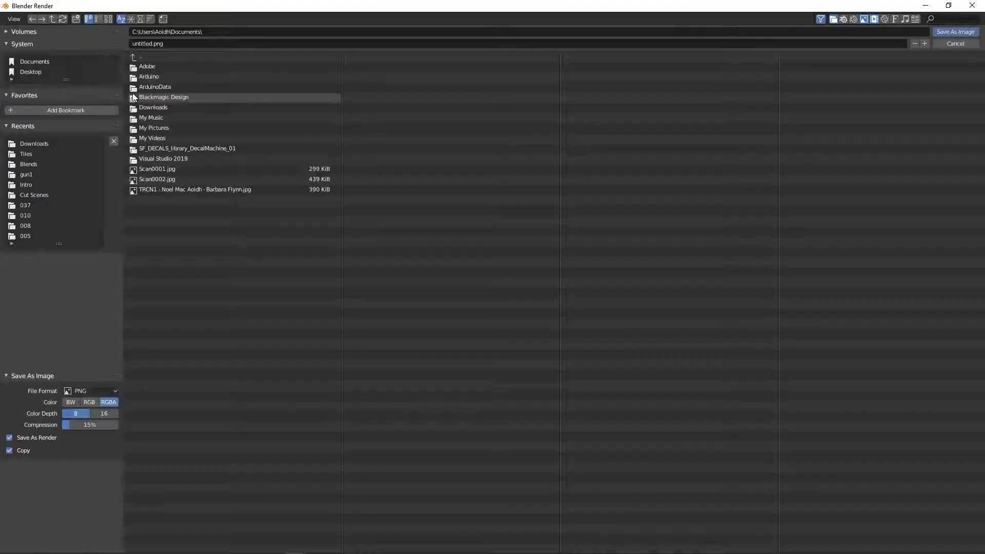
pyautogui.click(86, 393)
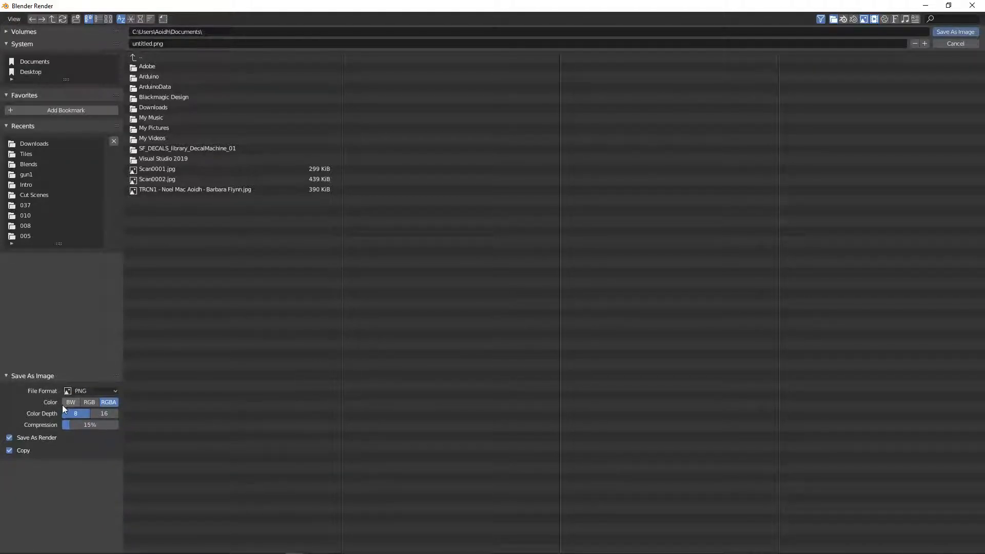
pyautogui.click(977, 45)
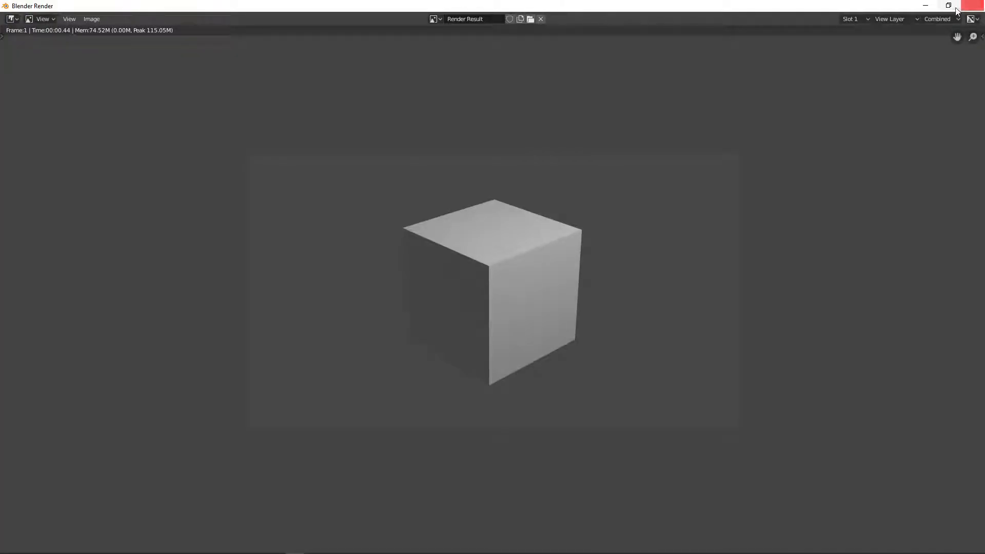
pyautogui.click(972, 5)
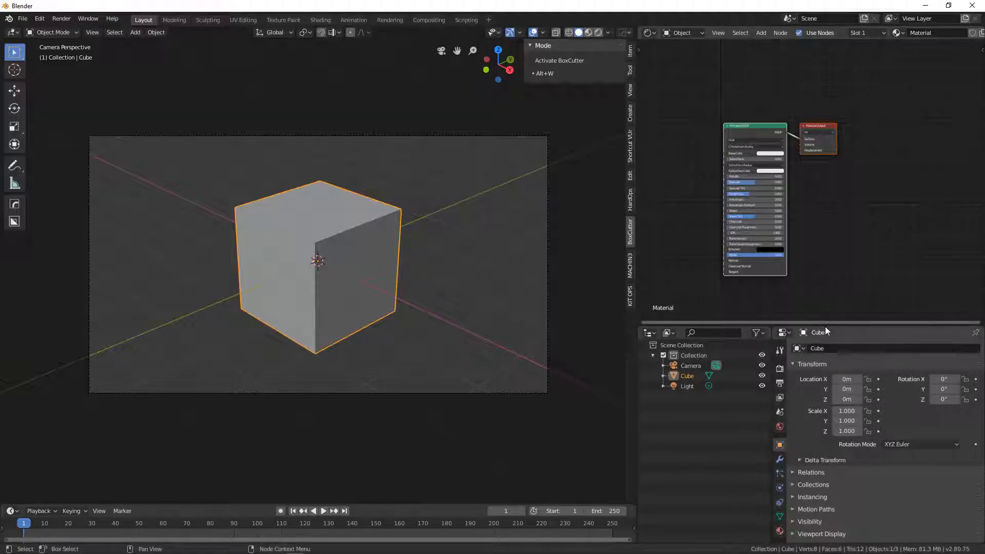
# Enlarge the Properties editor and look through the render settings and the output settings.
pyautogui.moveTo(826, 327); pyautogui.dragTo(800, 238)
pyautogui.scroll(3, 800, 180)
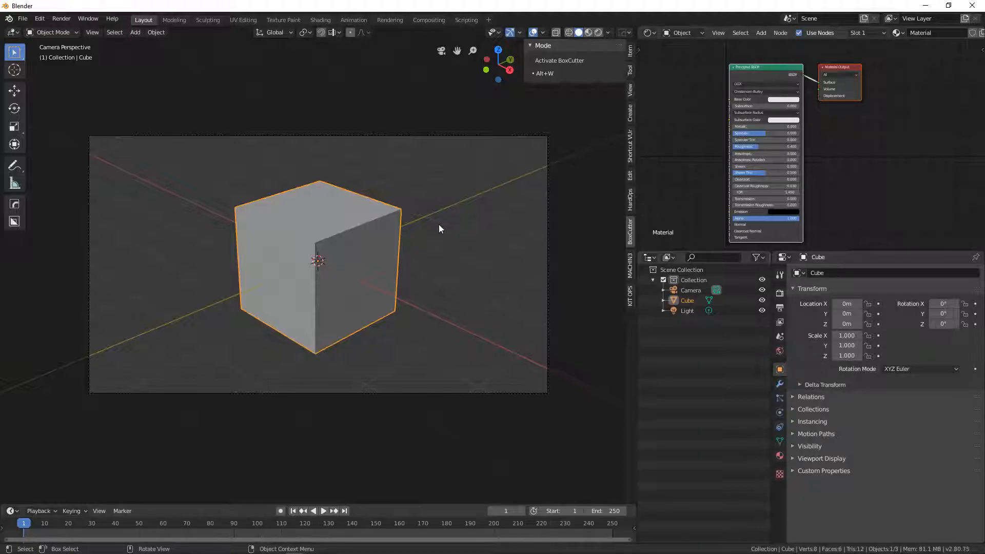
pyautogui.click(779, 294)
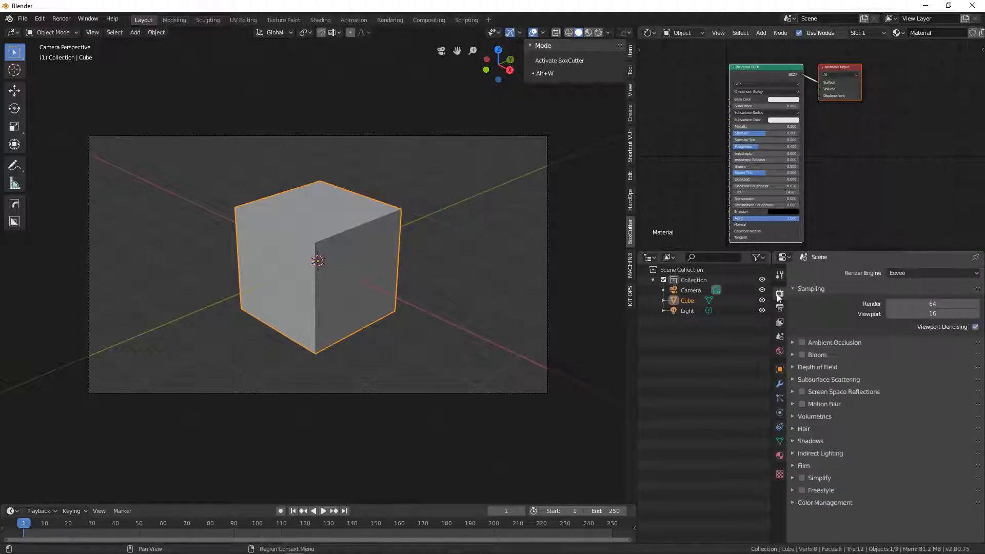
pyautogui.click(779, 309)
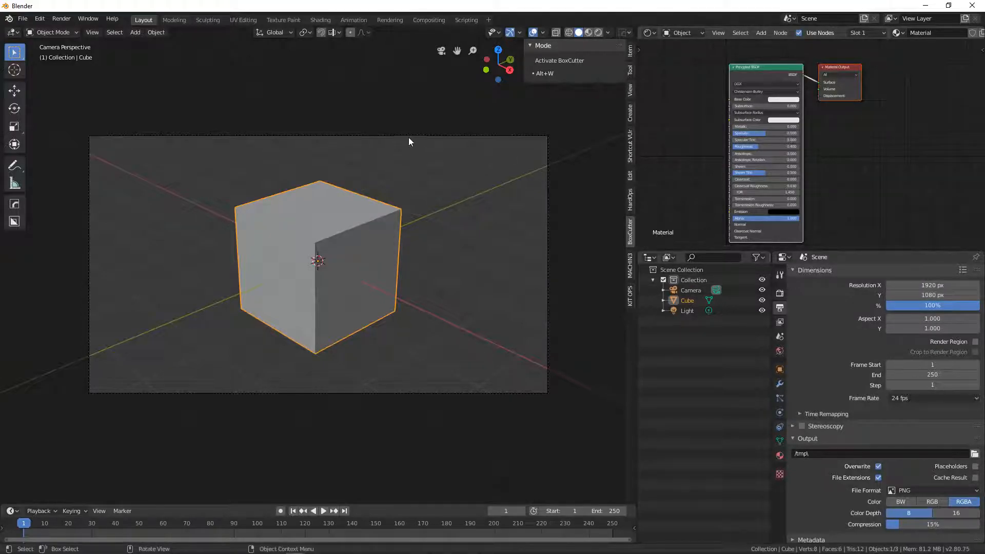
# Try a horizontal render resolution of 1176 px and restore it to 1920 px.
pyautogui.moveTo(898, 285); pyautogui.dragTo(973, 282)
pyautogui.click(936, 286)
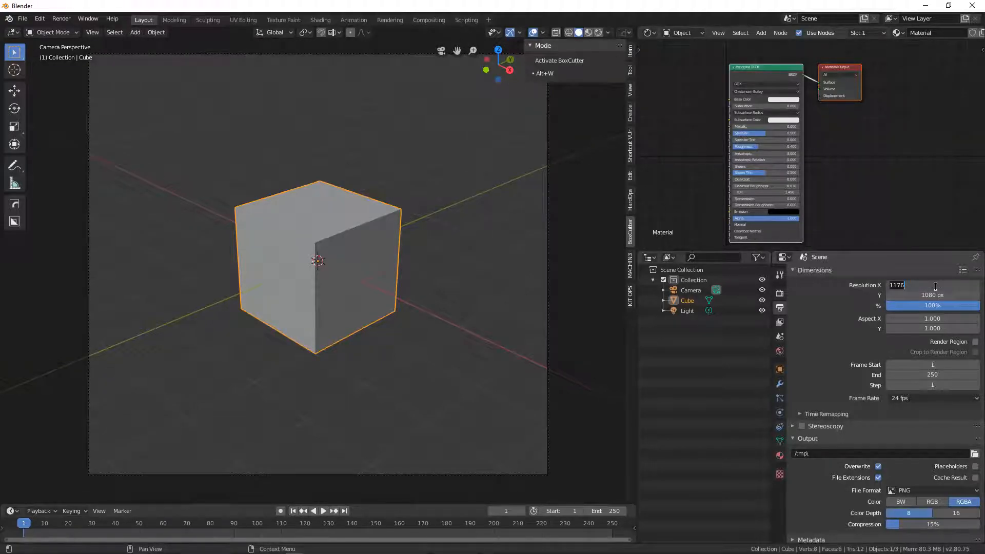
pyautogui.write('1920')
pyautogui.press('Return')
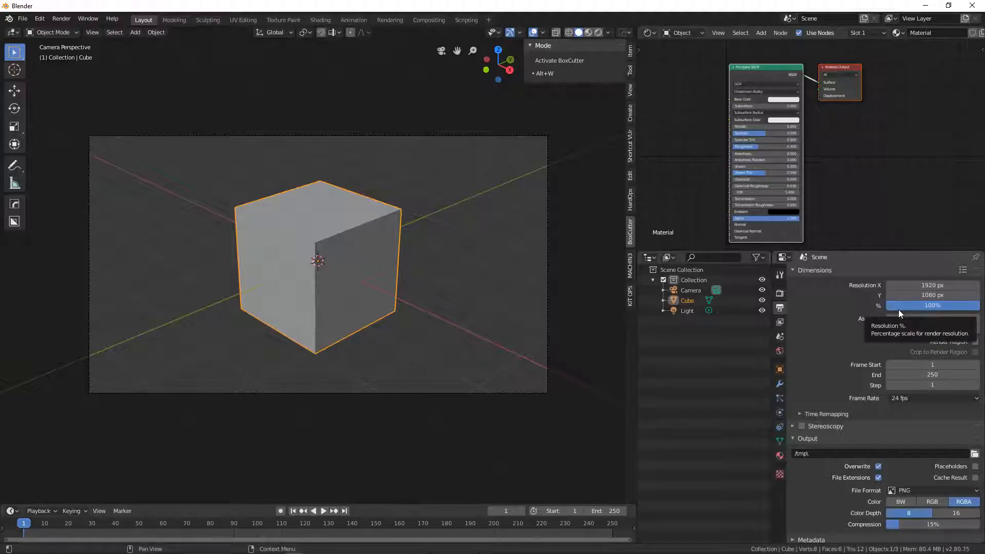
# Reduce the render resolution scale to 50%, render a test image and close the render window.
pyautogui.moveTo(939, 303); pyautogui.dragTo(907, 304)
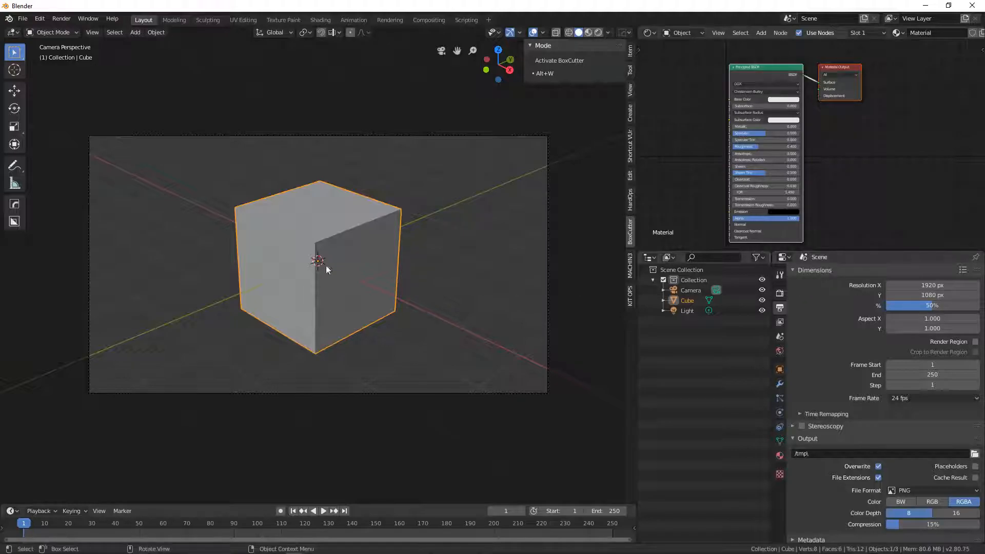
pyautogui.click(61, 18)
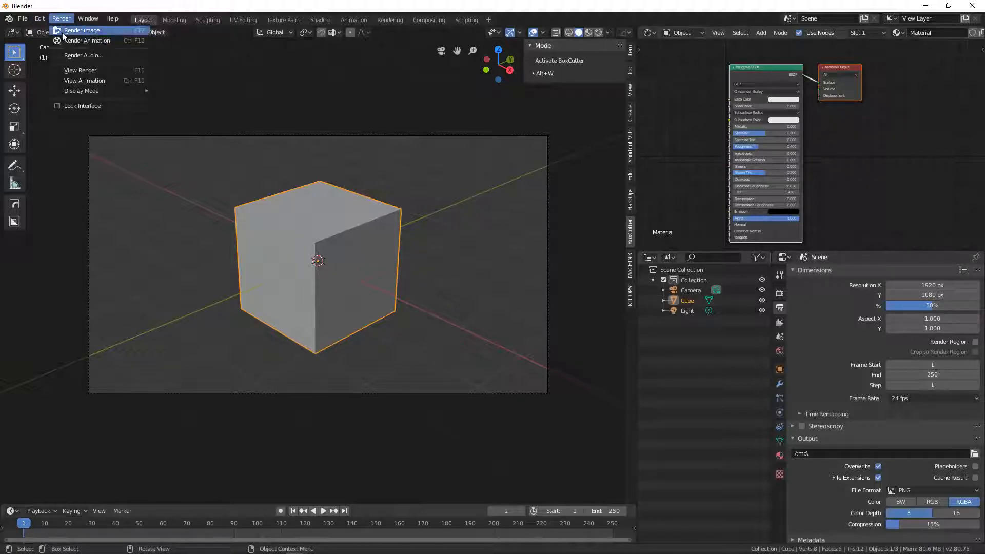
pyautogui.click(72, 28)
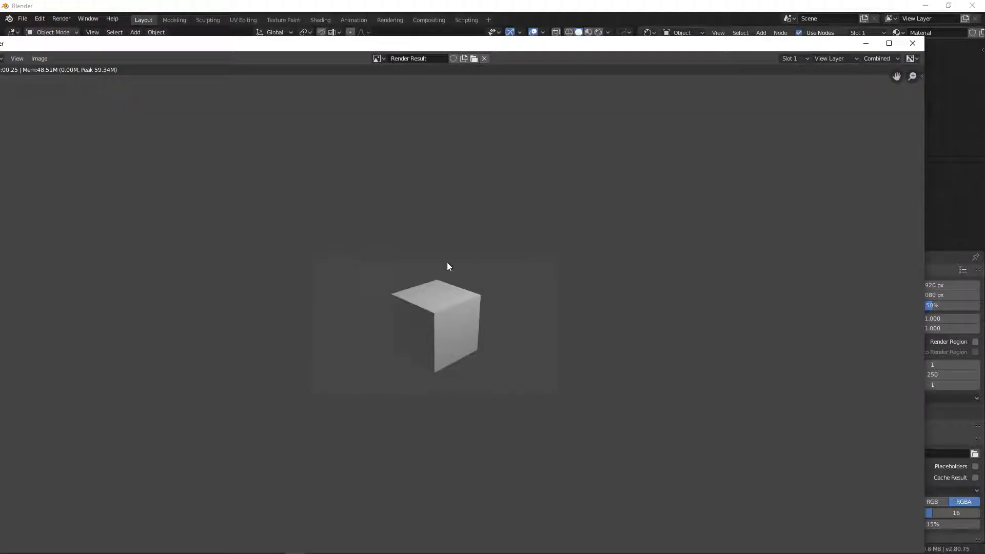
pyautogui.click(913, 43)
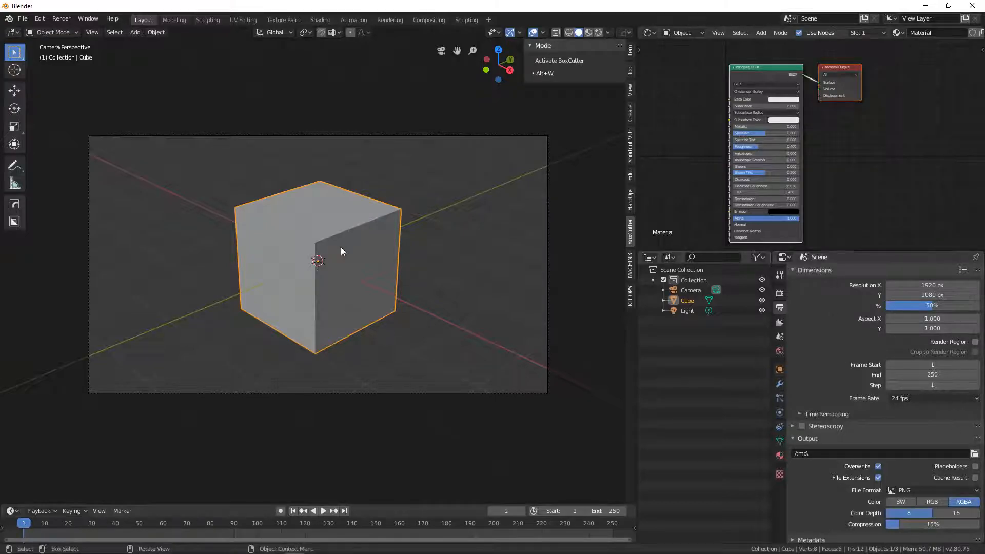
# Show the viewport in Rendered shading, inspect the cube from another angle and return to the camera view.
pyautogui.click(598, 33)
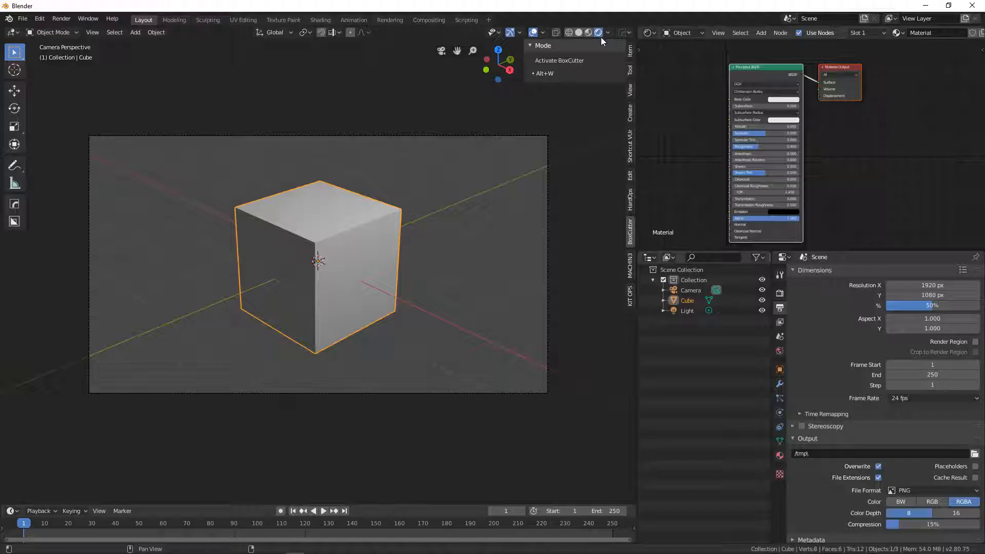
pyautogui.moveTo(386, 217); pyautogui.dragTo(303, 261, button='middle')
pyautogui.scroll(-4, 312, 220)
pyautogui.press('KP_0')
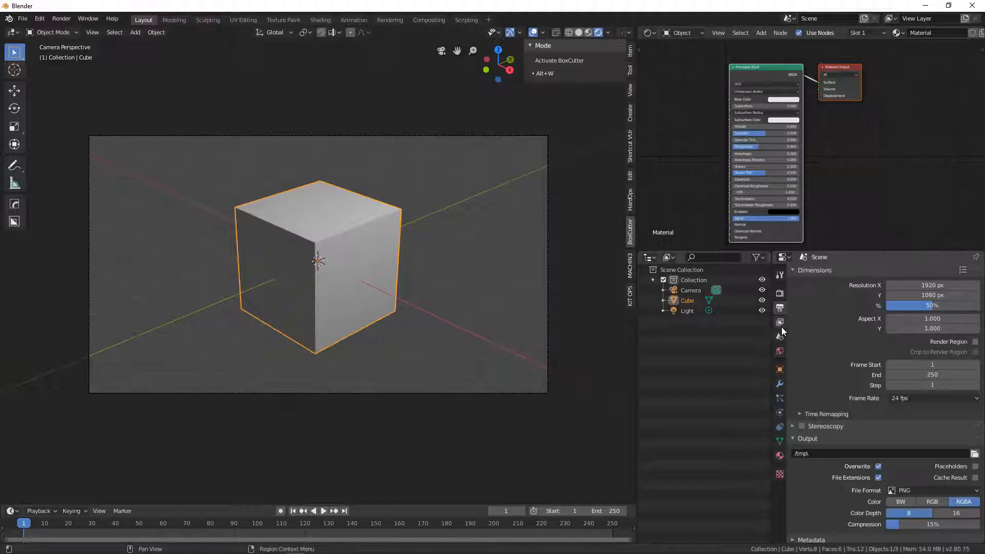
# Try Cycles as the render engine with GPU Compute as the device, and switch back to Eevee.
pyautogui.click(784, 293)
pyautogui.click(901, 274)
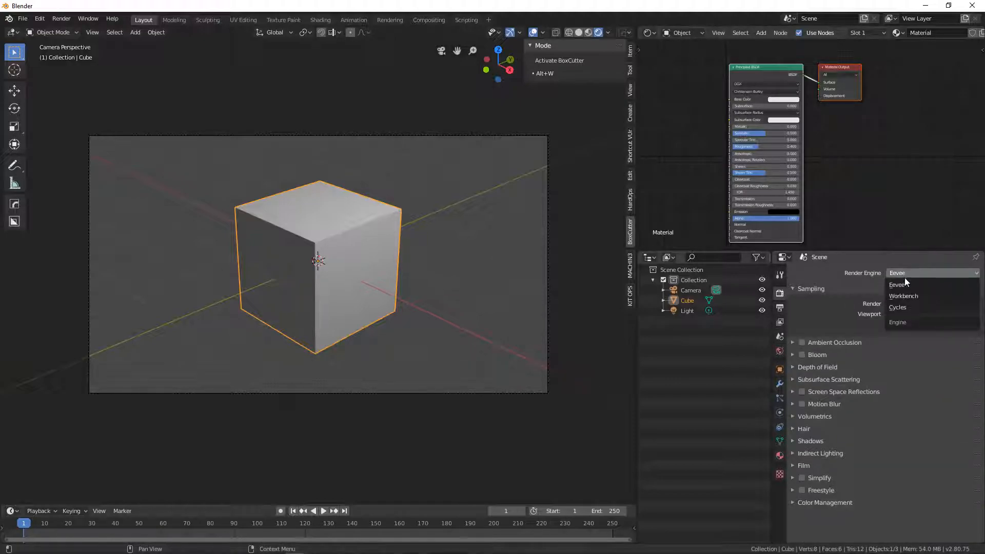
pyautogui.click(904, 305)
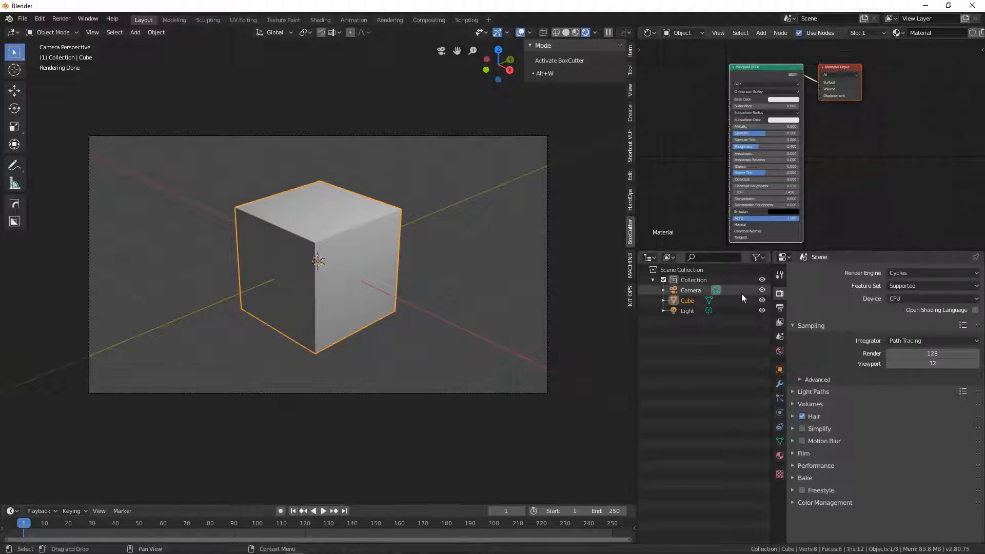
pyautogui.click(899, 299)
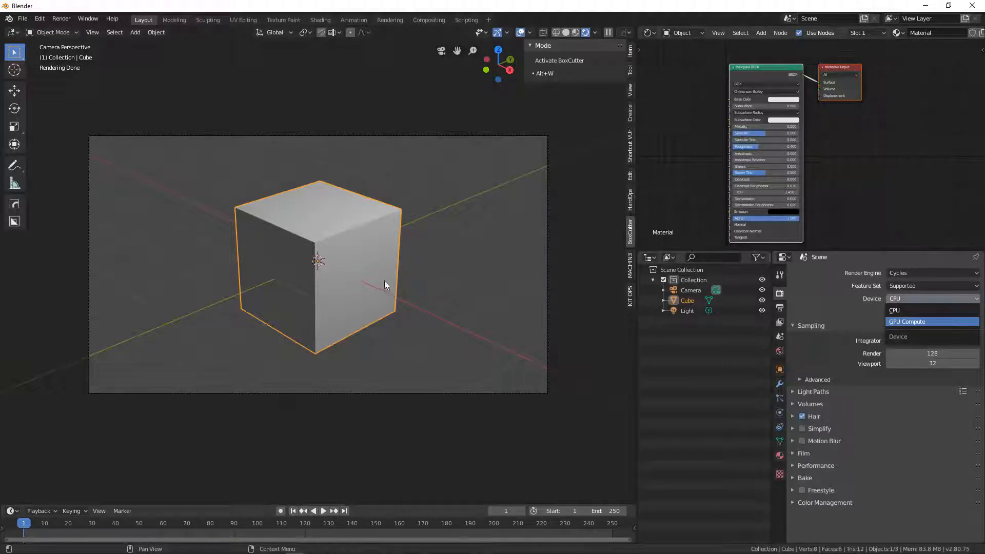
pyautogui.press('Return')
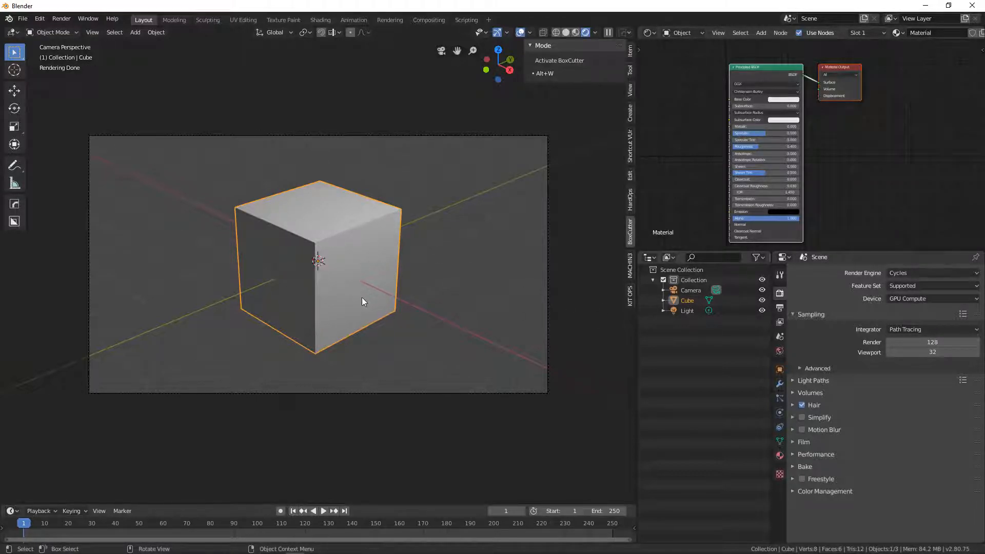
pyautogui.click(937, 272)
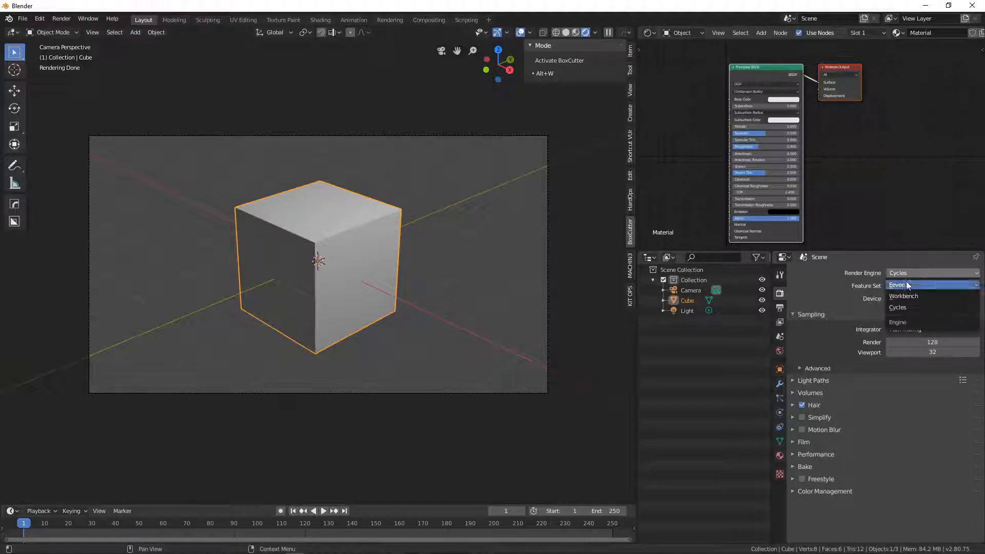
pyautogui.click(915, 283)
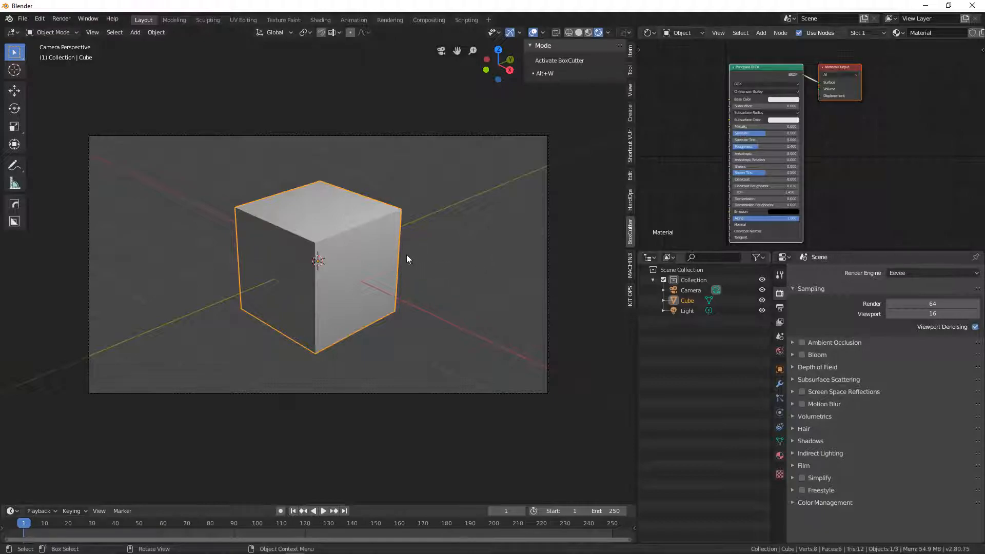
# Open the recent file Pistol V2.blend, discarding the changes to the current scene.
pyautogui.click(23, 19)
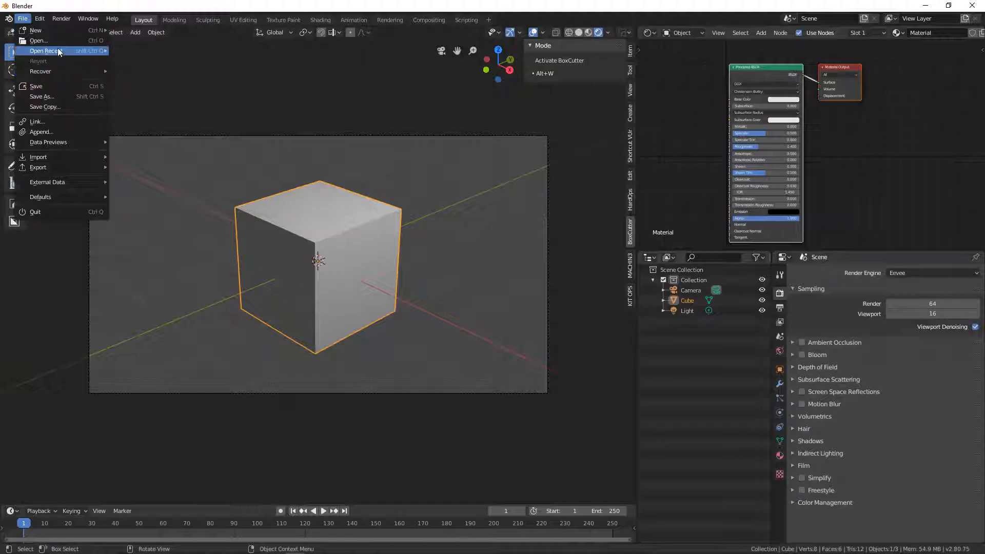
pyautogui.moveTo(66, 49)
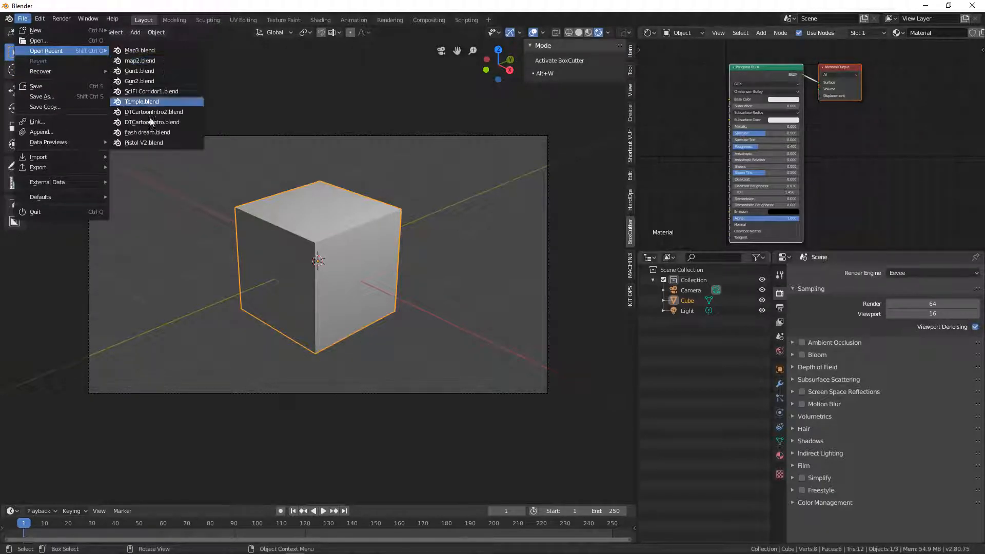
pyautogui.click(140, 142)
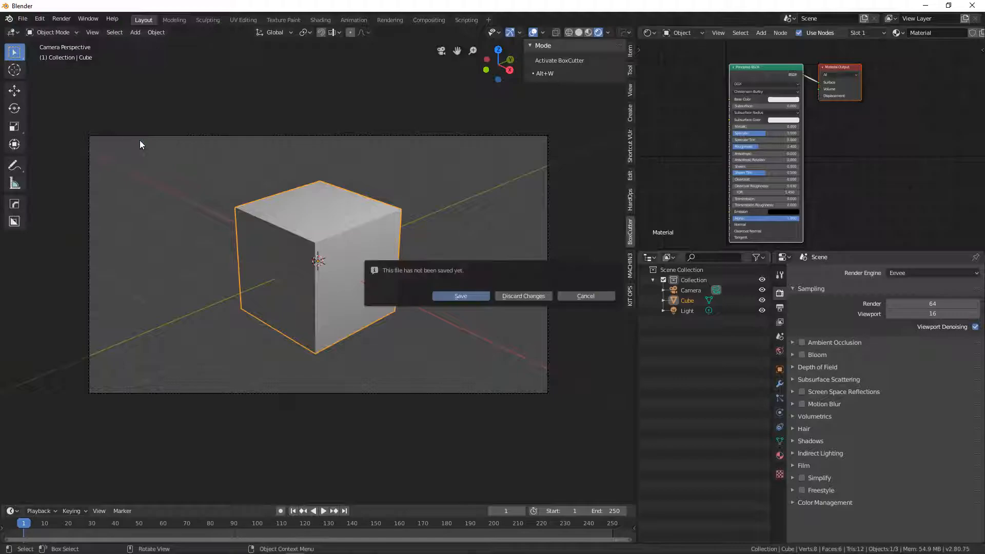
pyautogui.click(508, 295)
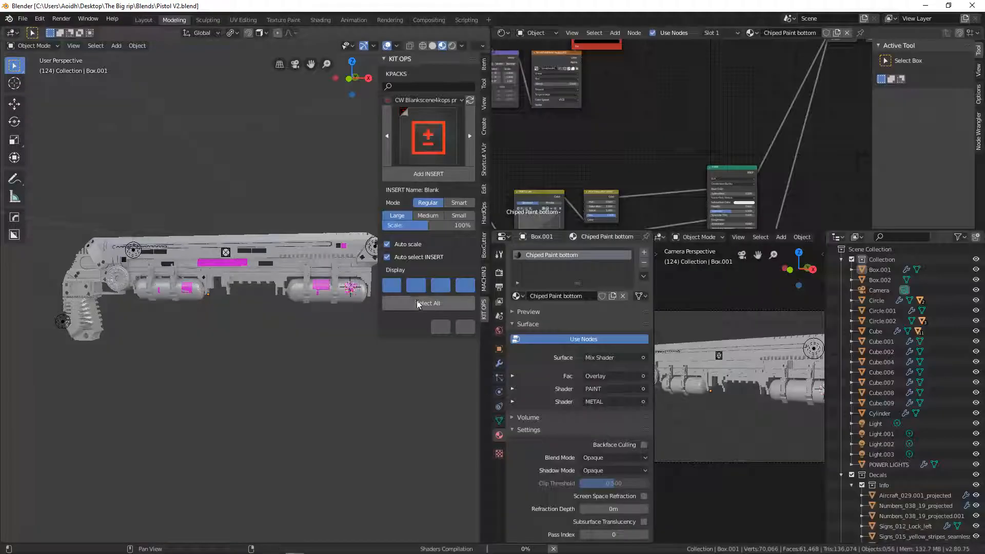
# Hide the main viewport's KIT OPS sidebar and bring the gun into a close-up angled view.
pyautogui.moveTo(176, 290); pyautogui.dragTo(116, 283, button='middle')
pyautogui.scroll(-4, 193, 288)
pyautogui.moveTo(236, 288); pyautogui.dragTo(176, 291, button='middle')
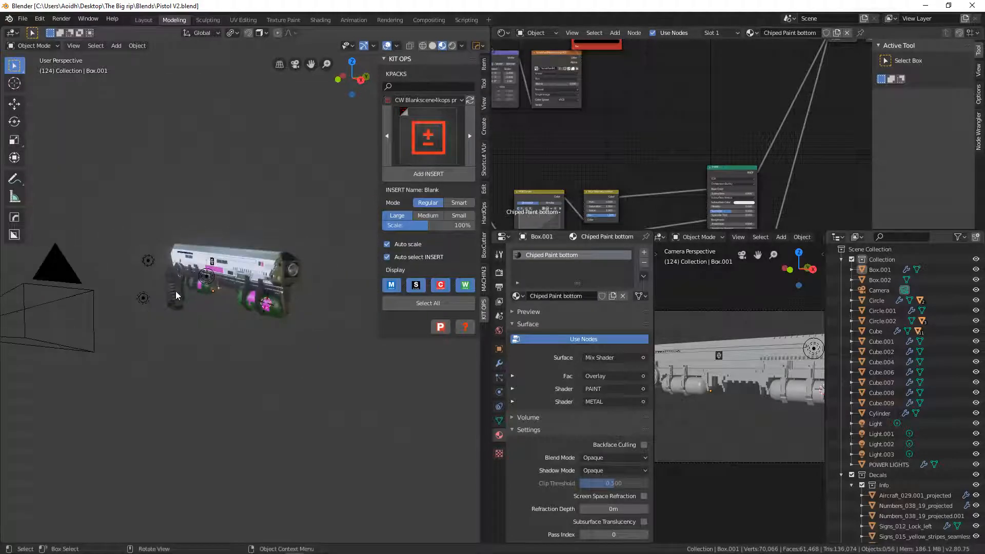
pyautogui.press('n')
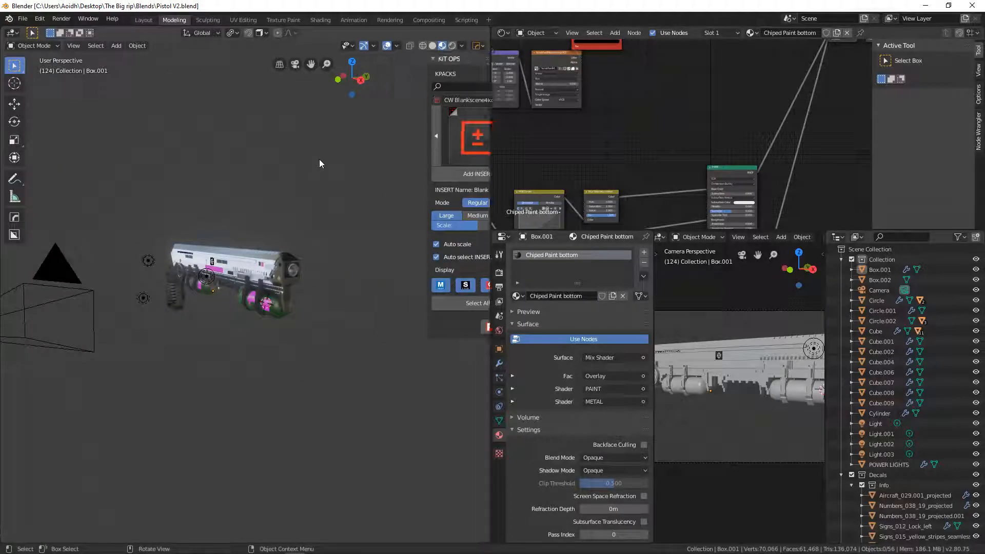
pyautogui.scroll(5, 315, 232)
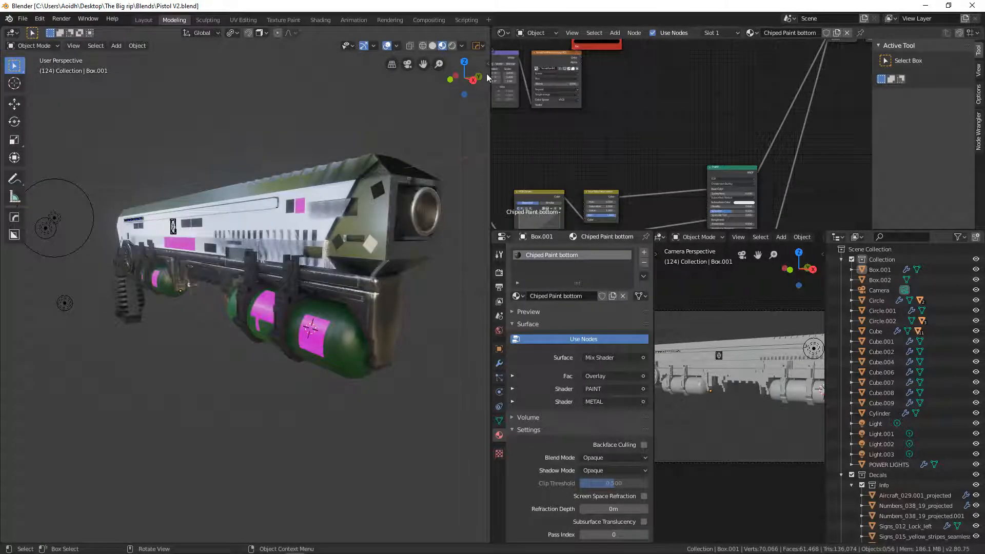
# Show the main viewport in Rendered shading, select the Signs_012_Lock_left decal and inspect the gun's side.
pyautogui.click(451, 46)
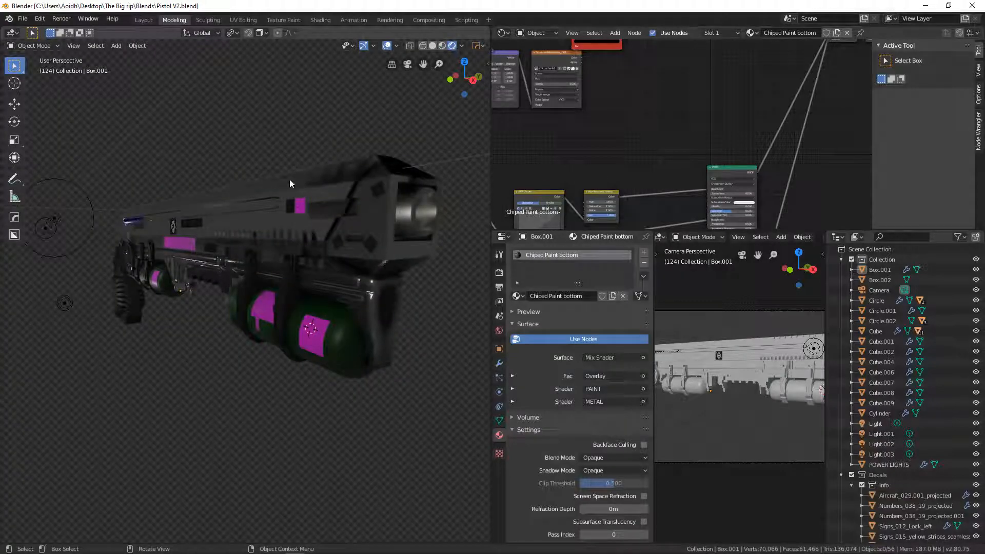
pyautogui.moveTo(223, 214); pyautogui.dragTo(236, 223, button='middle')
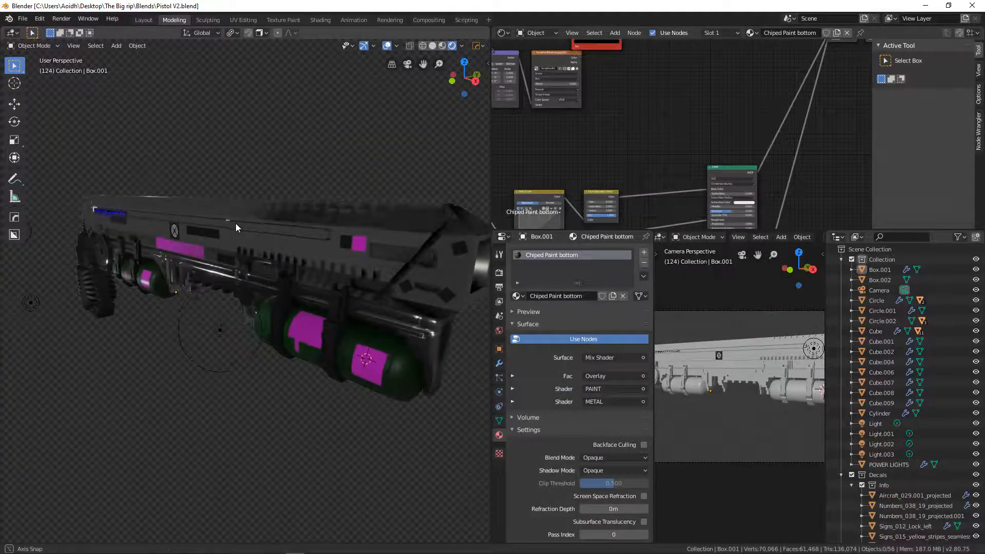
pyautogui.click(359, 244)
pyautogui.moveTo(259, 282); pyautogui.dragTo(316, 226, button='middle')
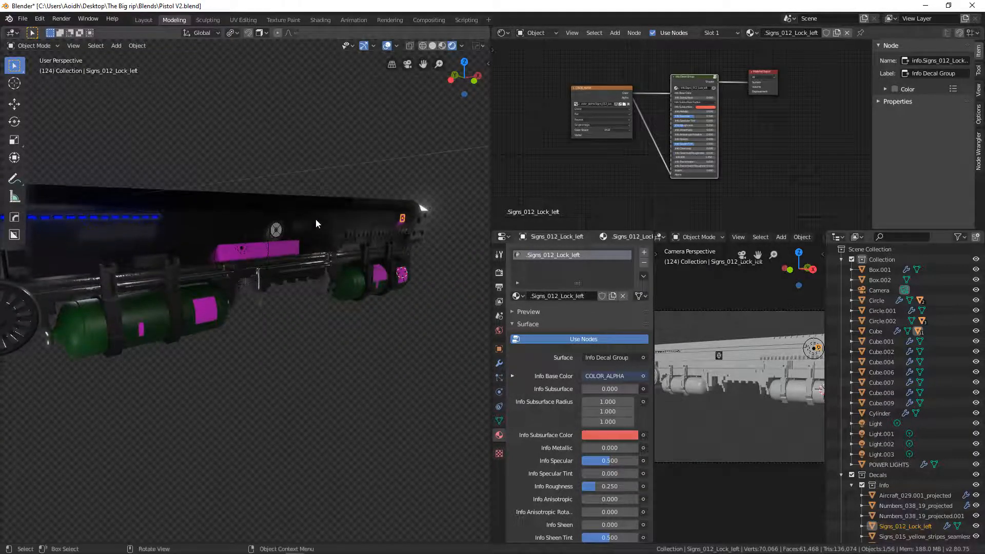
# Delete the magenta decals on the rear green tank and the yellow-stripes decal on the gun's side.
pyautogui.scroll(3, 597, 101)
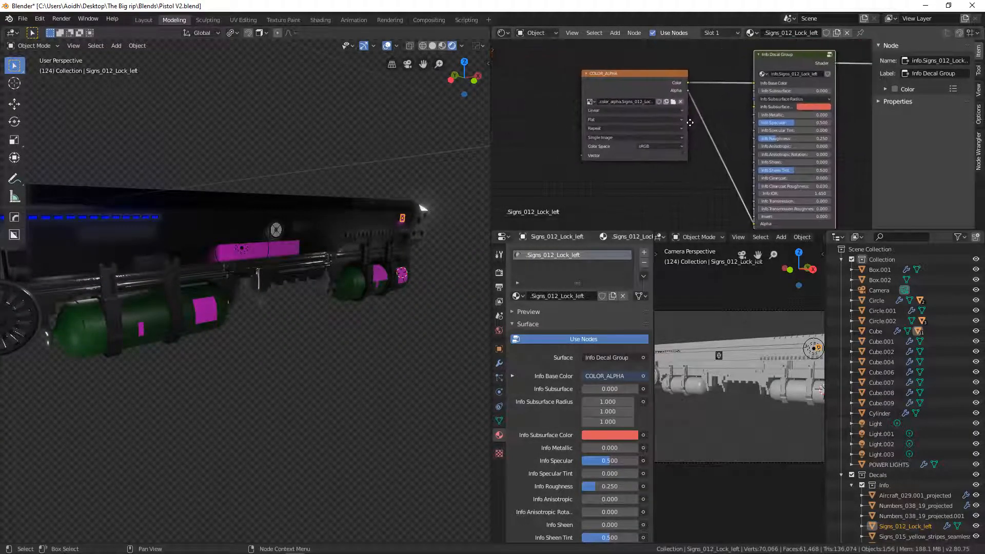
pyautogui.click(241, 248)
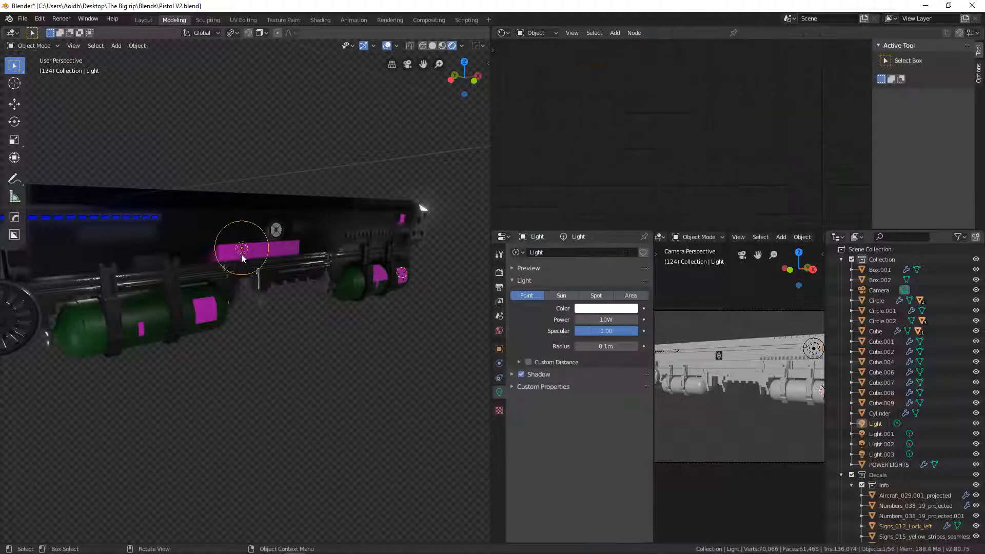
pyautogui.click(275, 248)
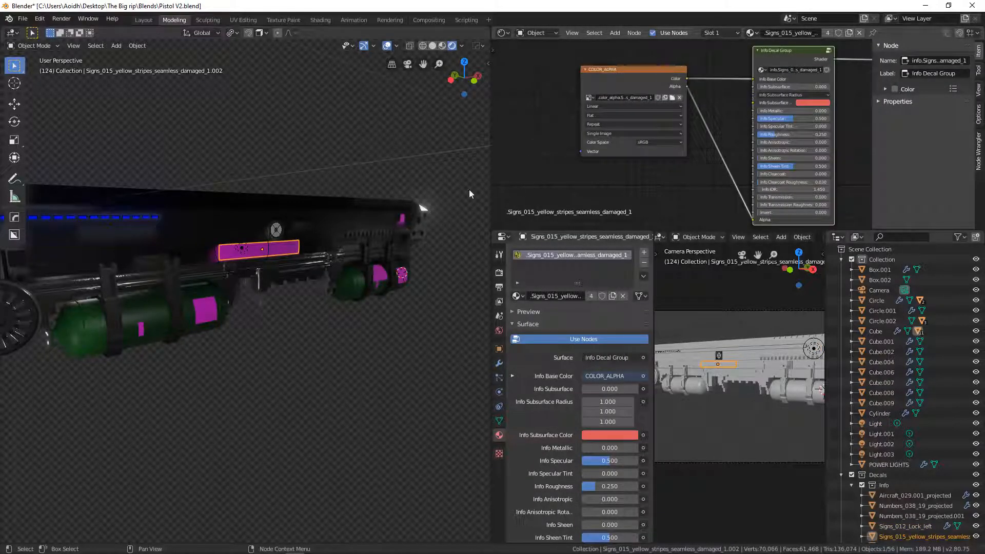
pyautogui.click(140, 331)
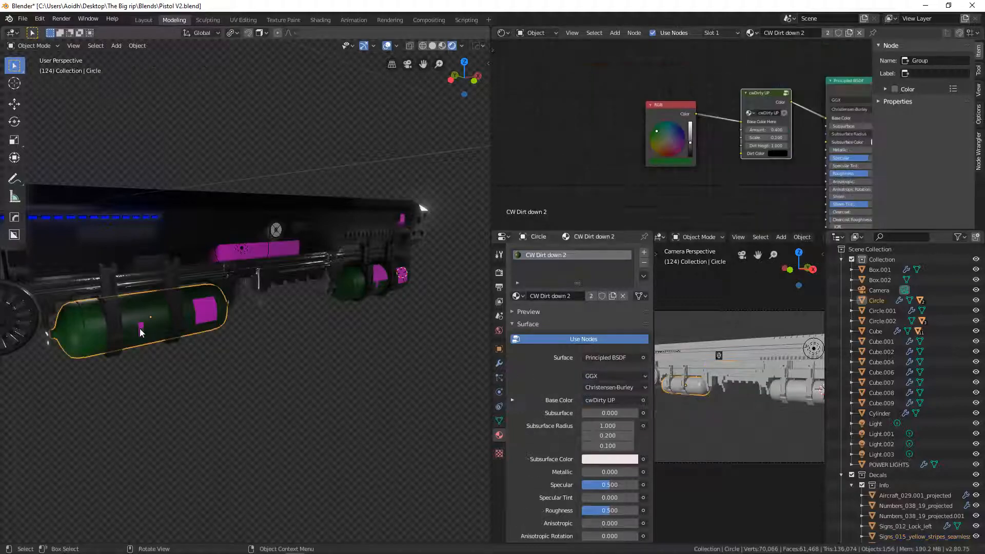
pyautogui.click(142, 333)
pyautogui.press('Delete')
pyautogui.click(209, 318)
pyautogui.press('Delete')
pyautogui.click(261, 251)
pyautogui.press('Delete')
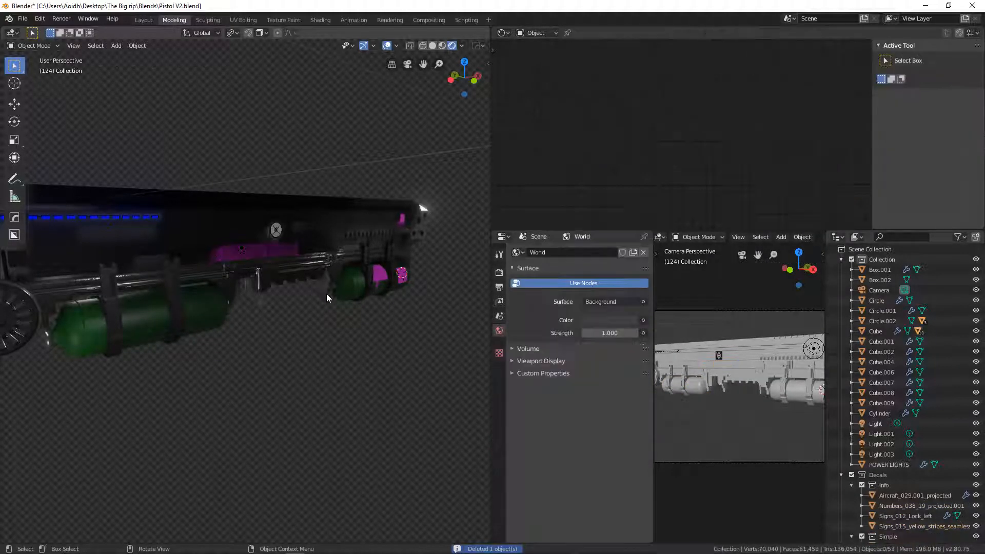
# Delete the remaining magenta decals on the front tank and at the muzzle end of the gun, including Numbers_038_19_projected.001.
pyautogui.click(383, 271)
pyautogui.press('Delete')
pyautogui.click(380, 282)
pyautogui.press('Delete')
pyautogui.click(402, 281)
pyautogui.click(403, 282)
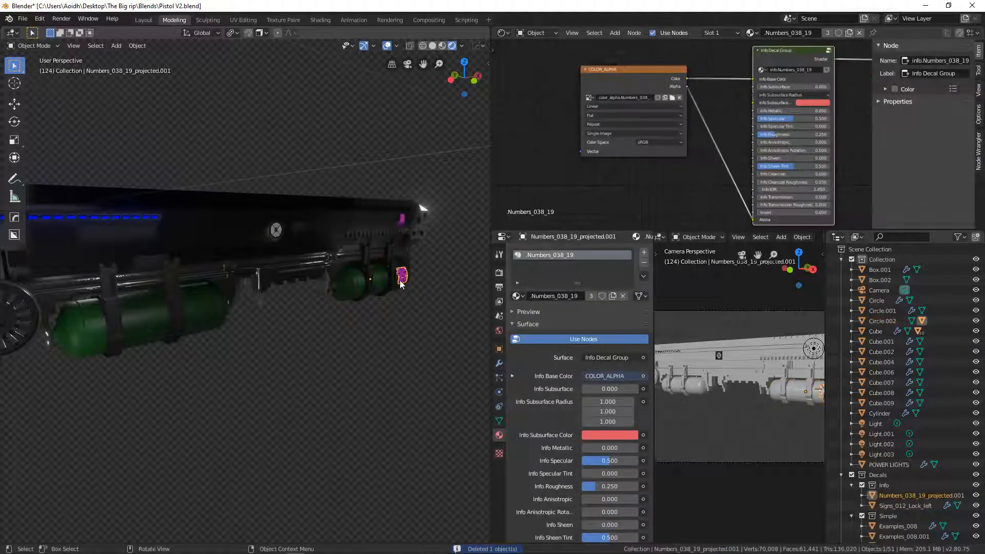
pyautogui.press('Delete')
pyautogui.click(405, 220)
pyautogui.press('Delete')
# Look over the gun from the side, show the main viewport through the camera and select the Camera object.
pyautogui.scroll(-5, 389, 249)
pyautogui.moveTo(389, 248); pyautogui.dragTo(312, 267, button='middle')
pyautogui.scroll(4, 298, 267)
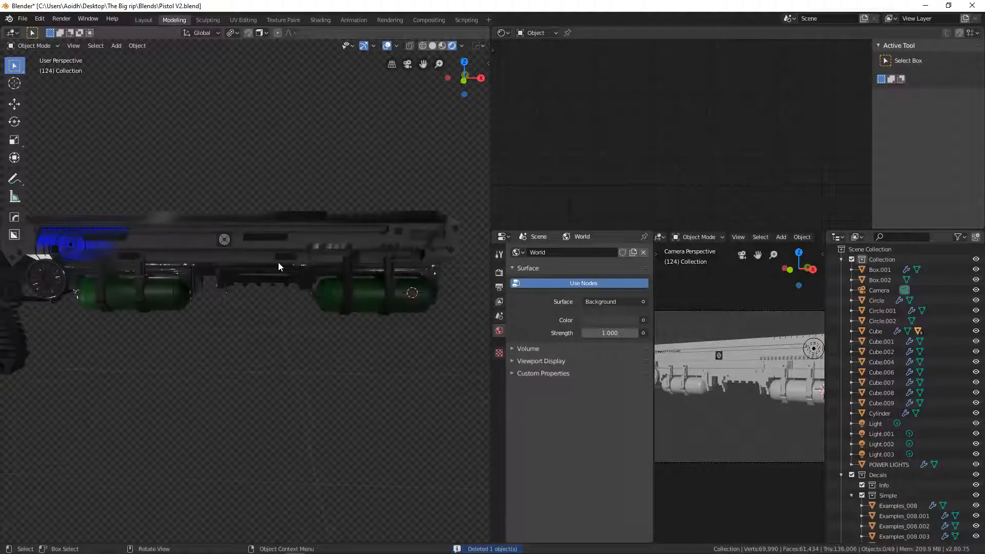
pyautogui.moveTo(260, 302); pyautogui.dragTo(221, 286, button='middle')
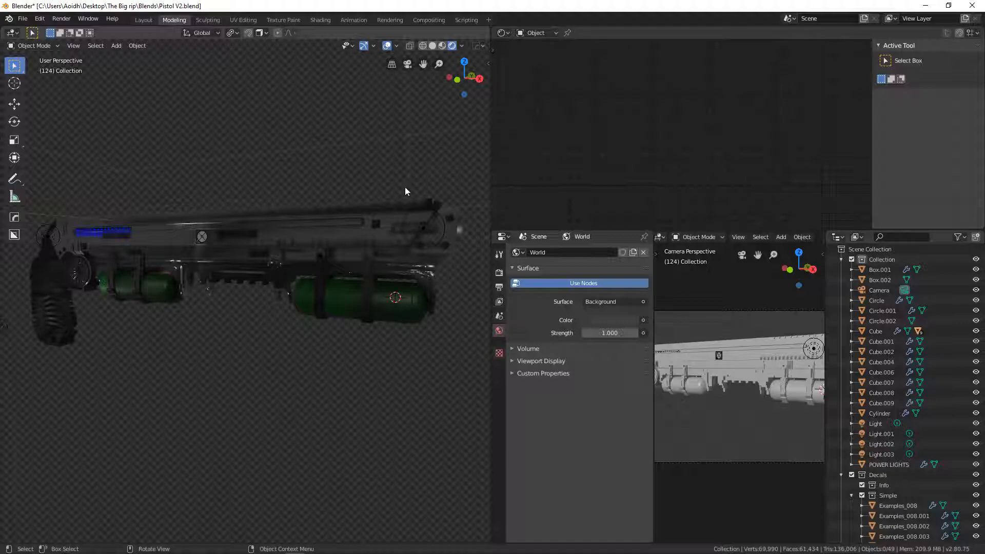
pyautogui.moveTo(277, 257)
pyautogui.mouseDown(button='middle')
pyautogui.moveTo(238, 271)
pyautogui.moveTo(152, 271)
pyautogui.moveTo(282, 271)
pyautogui.mouseUp(button='middle')
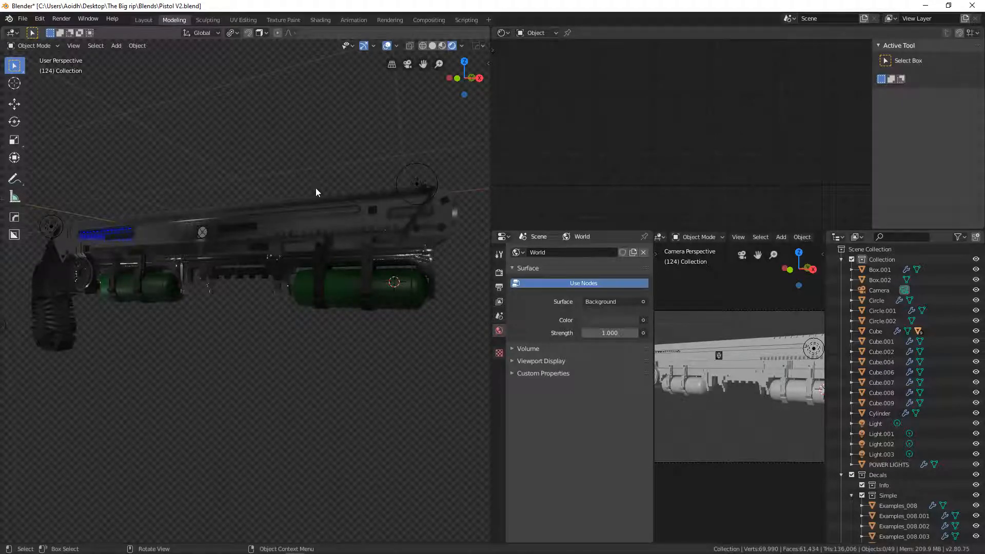
pyautogui.press('KP_0')
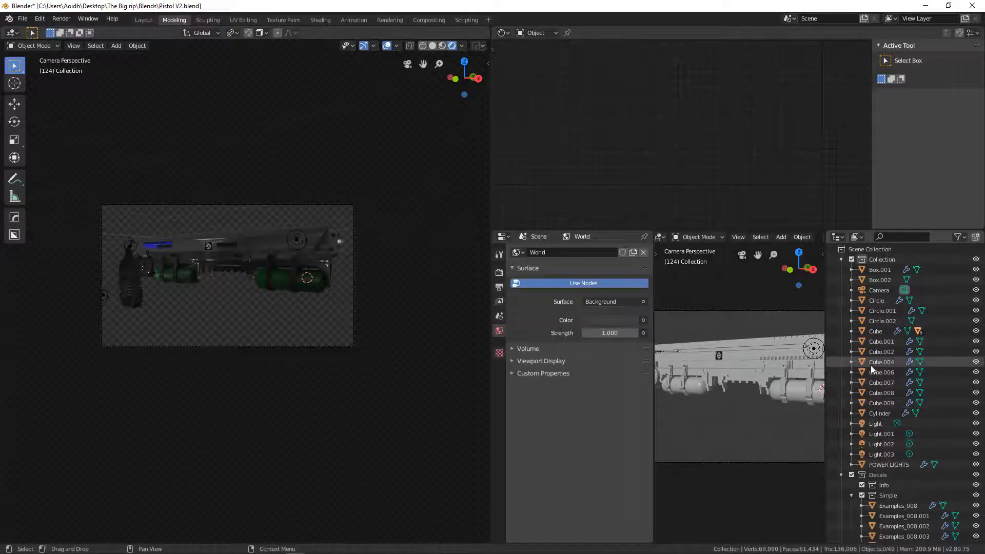
pyautogui.click(889, 290)
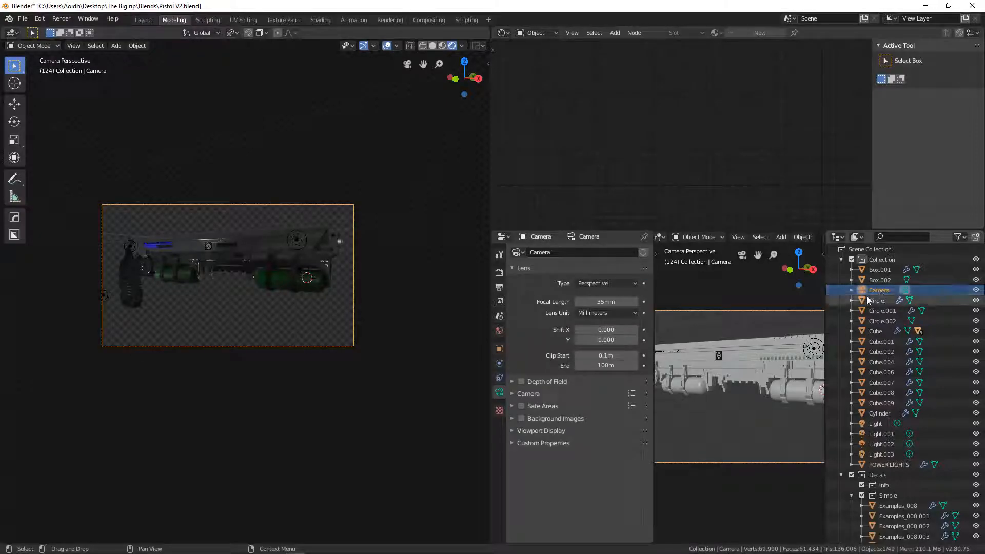
pyautogui.scroll(2, 304, 280)
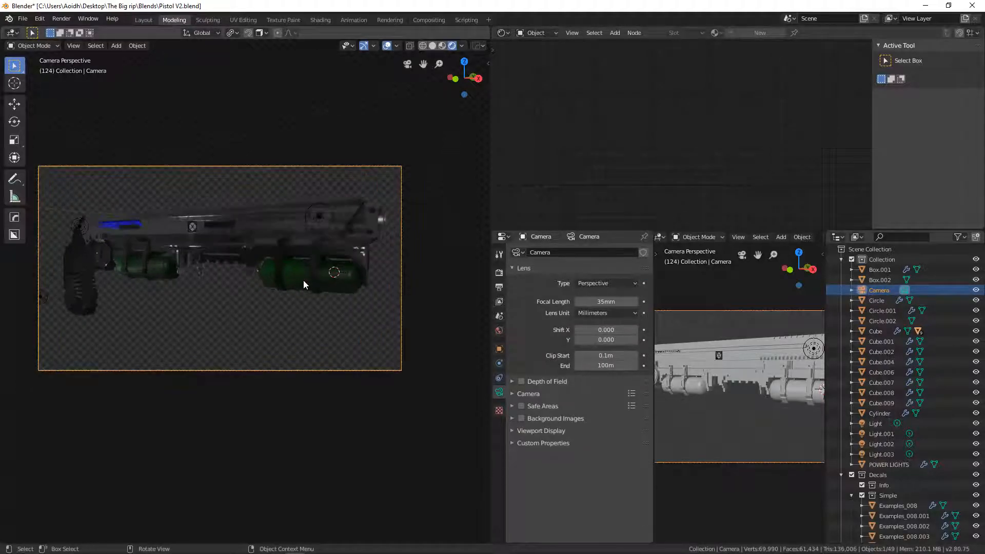
# Widen the main viewport with its View settings shown and enable Lock Camera to View.
pyautogui.moveTo(285, 273); pyautogui.dragTo(255, 291, button='middle')
pyautogui.press('KP_0')
pyautogui.press('n')
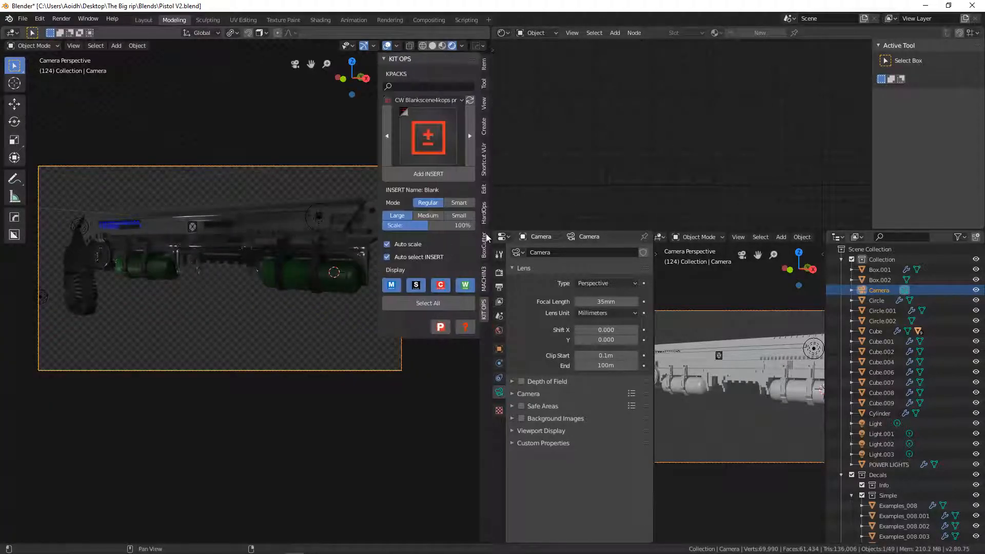
pyautogui.click(484, 108)
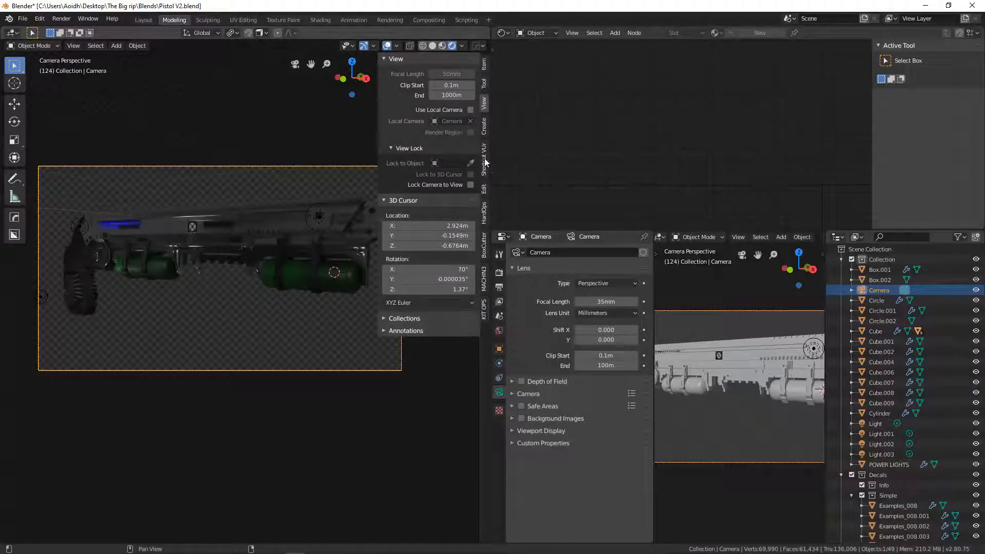
pyautogui.moveTo(490, 161); pyautogui.dragTo(665, 163)
pyautogui.click(611, 186)
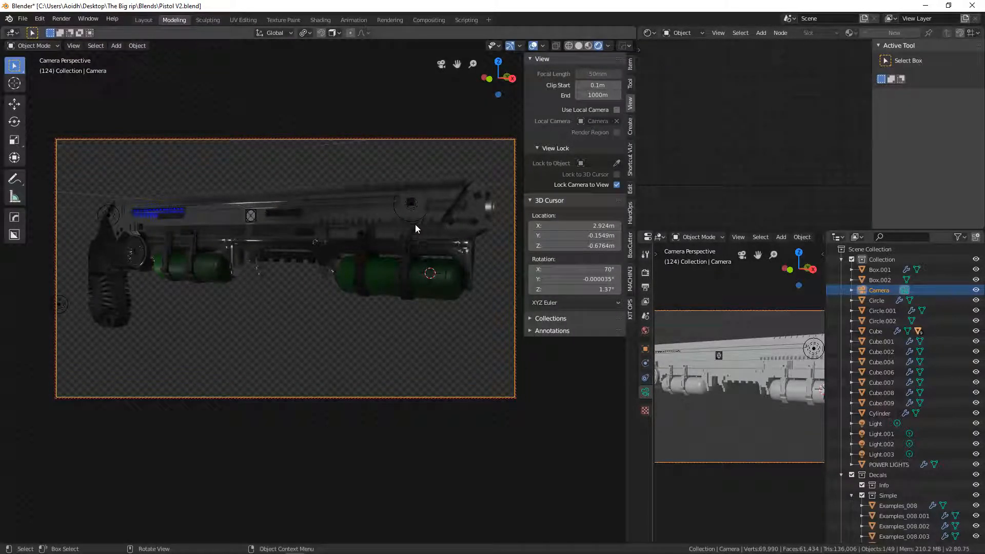
# Reframe the camera to an angled side view with the whole gun in frame and turn off Lock Camera to View.
pyautogui.moveTo(304, 260); pyautogui.dragTo(359, 253, button='middle')
pyautogui.click(616, 185)
pyautogui.moveTo(297, 259); pyautogui.dragTo(355, 280, button='middle')
pyautogui.scroll(-4, 335, 259)
pyautogui.press('KP_0')
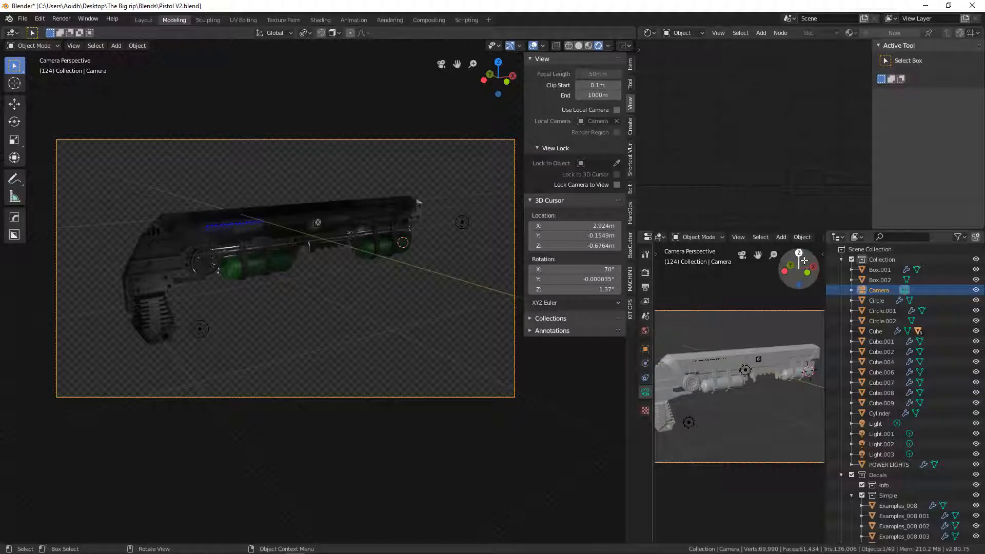
# Merge the secondary 3D viewport over the Outliner and turn the enlarged area into a Properties editor.
pyautogui.moveTo(824, 232); pyautogui.dragTo(854, 241)
pyautogui.click(666, 237)
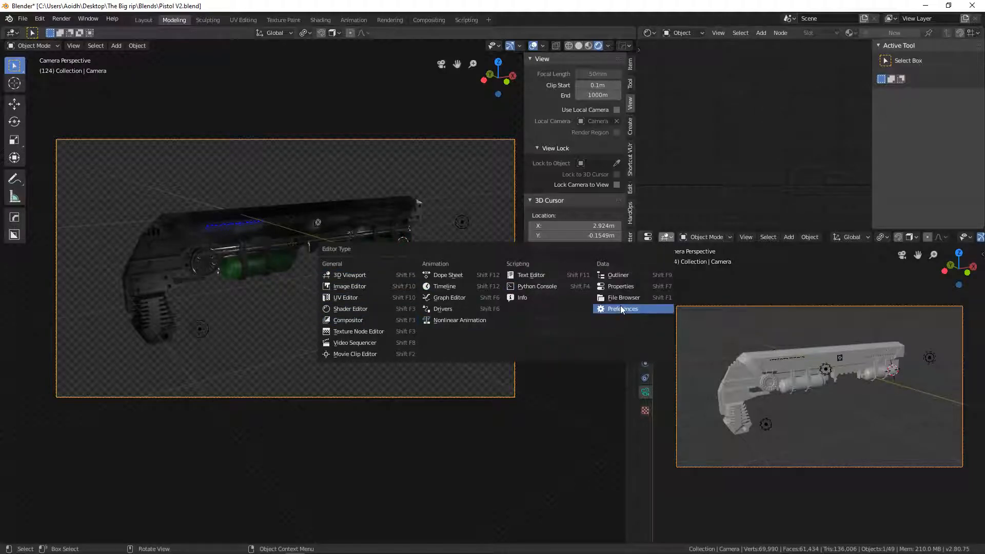
pyautogui.click(619, 285)
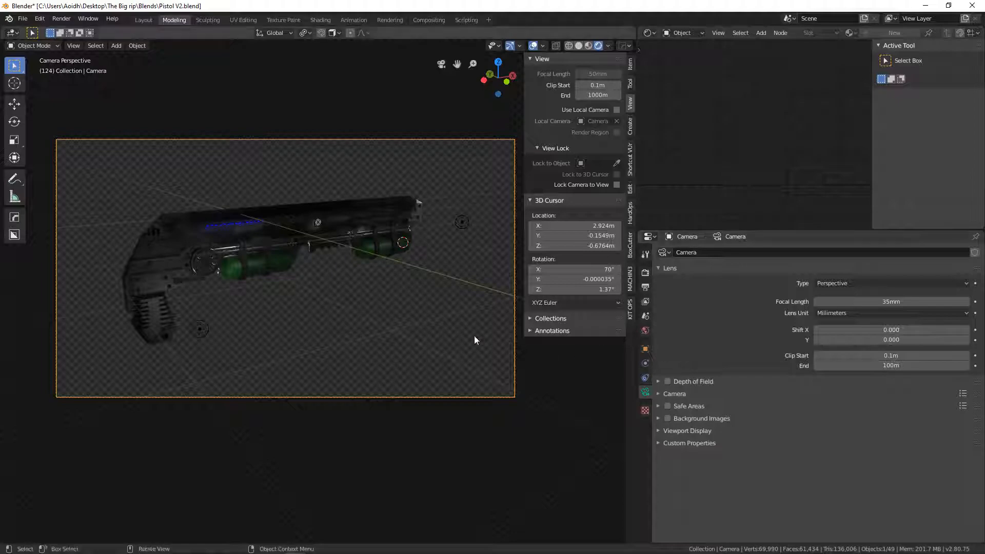
# Lock the camera to the view, swing it round to see the gun from behind the grip, and unlock it.
pyautogui.click(617, 185)
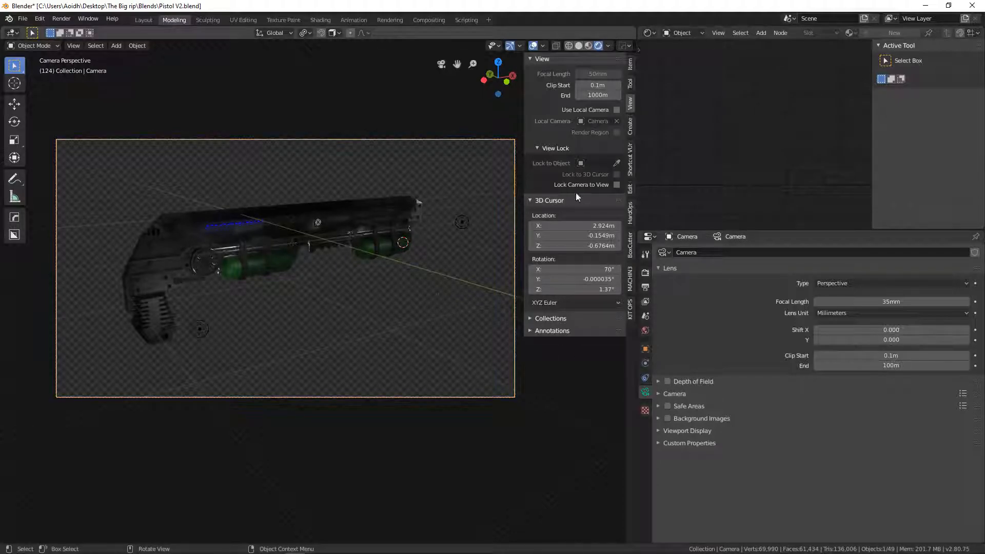
pyautogui.moveTo(272, 259); pyautogui.dragTo(312, 257, button='middle')
pyautogui.scroll(2, 246, 266)
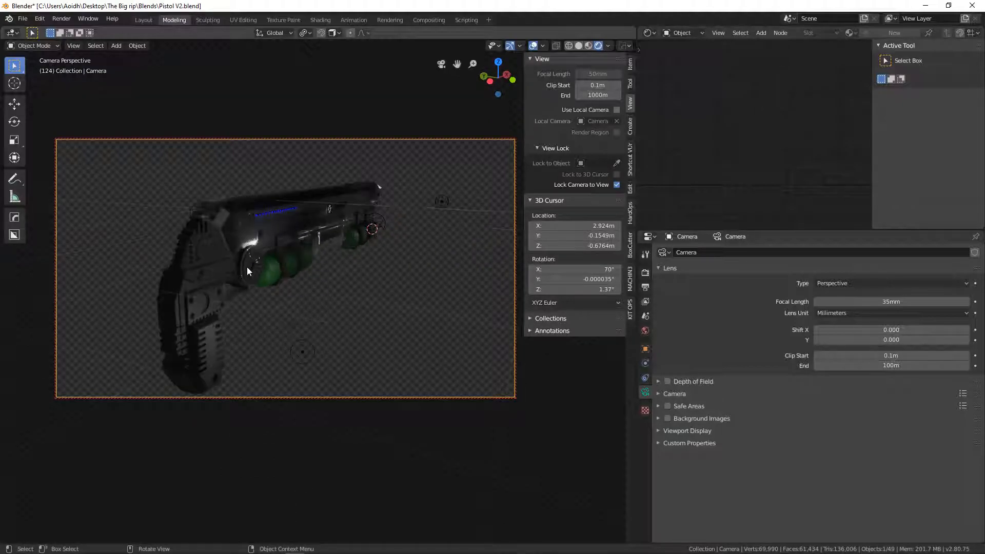
pyautogui.click(616, 185)
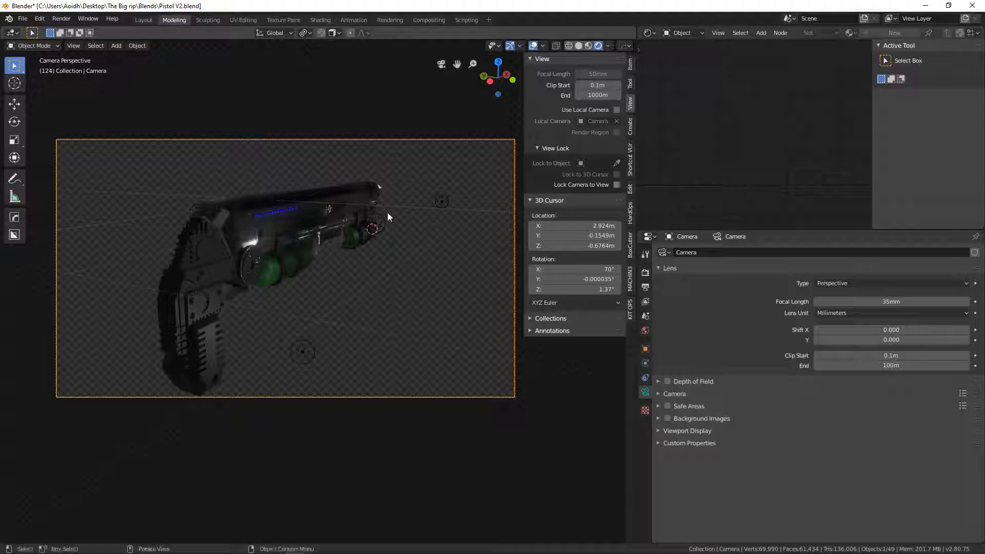
# Turn off Ambient Occlusion, Bloom and Screen Space Reflections in the Eevee render settings.
pyautogui.click(646, 275)
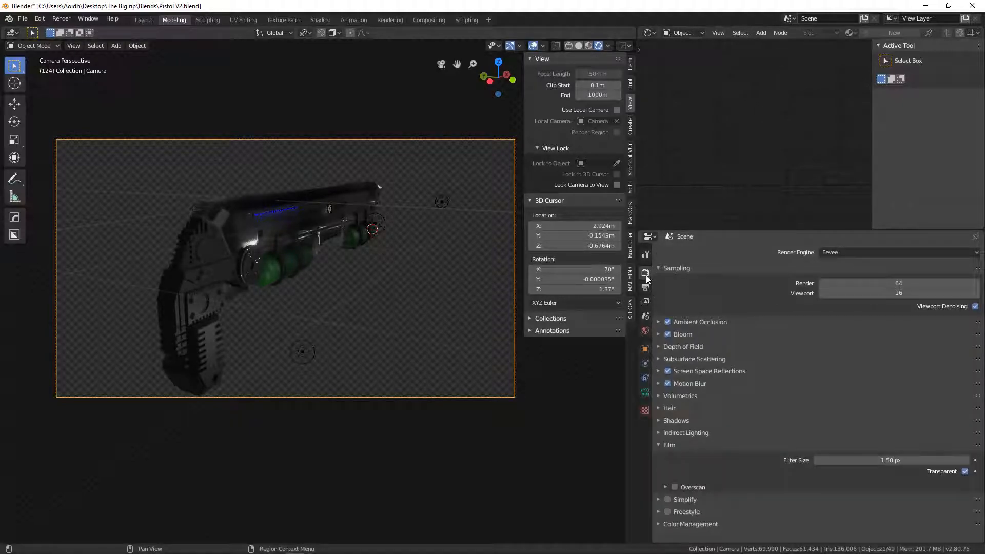
pyautogui.click(668, 322)
pyautogui.click(667, 334)
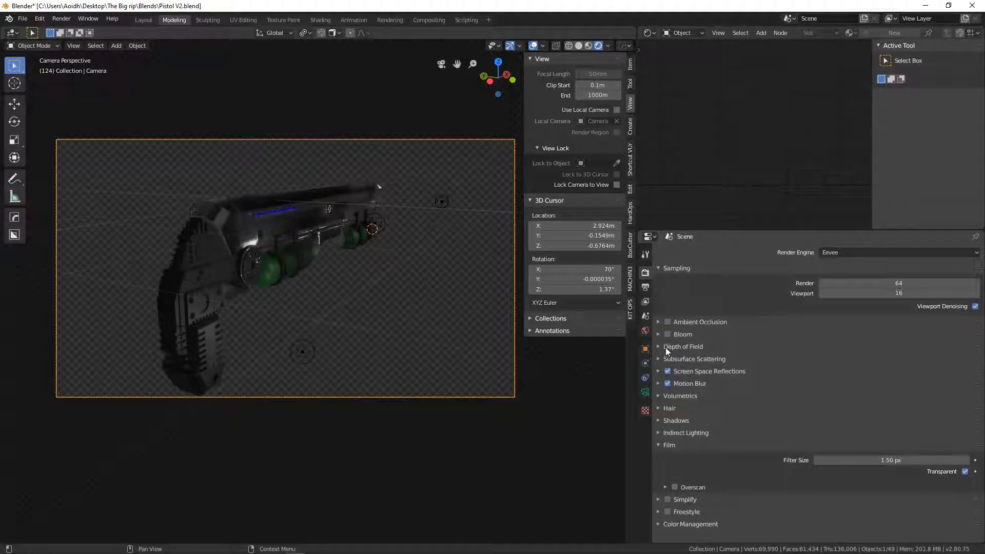
pyautogui.click(668, 371)
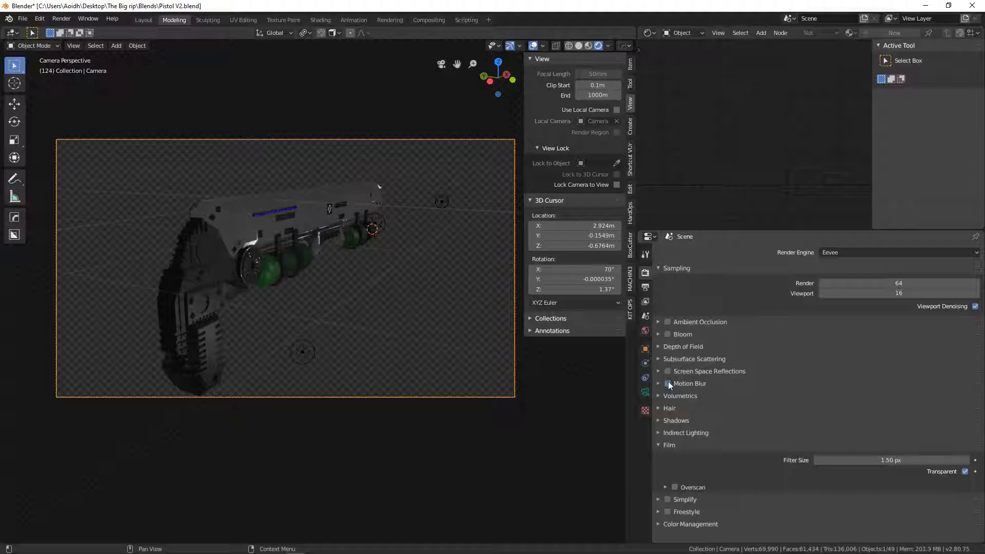
# Turn Motion Blur and Screen Space Reflections back on and expand the settings of both effects.
pyautogui.click(674, 385)
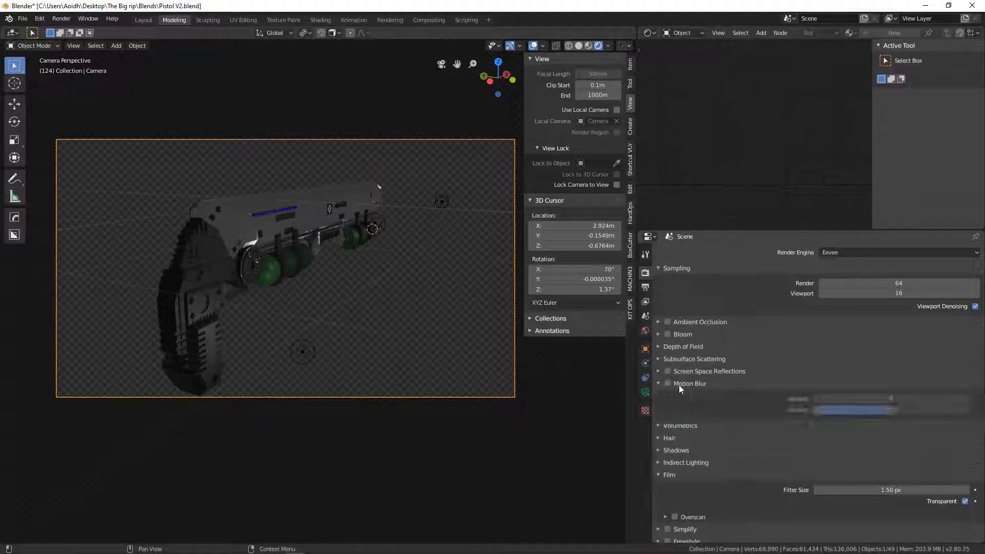
pyautogui.click(668, 383)
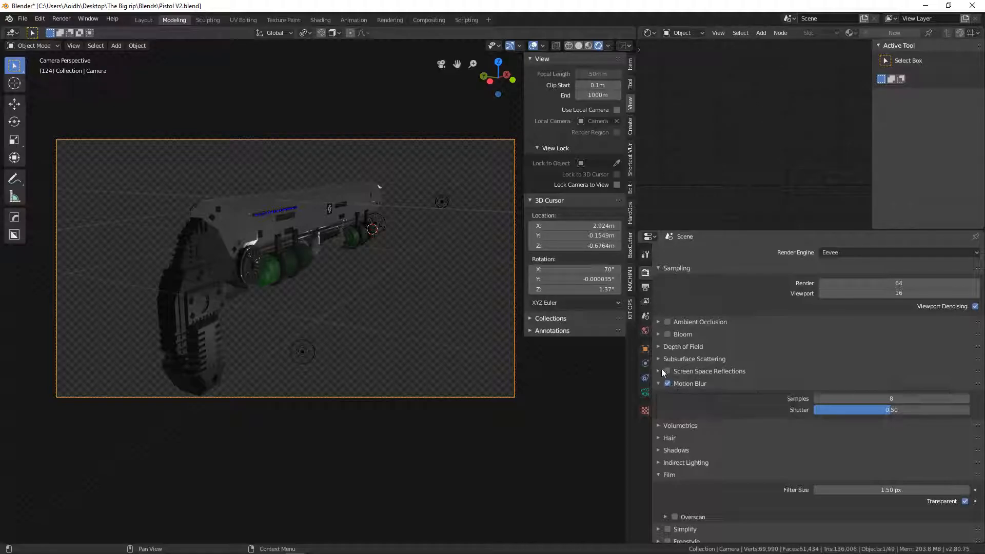
pyautogui.click(667, 371)
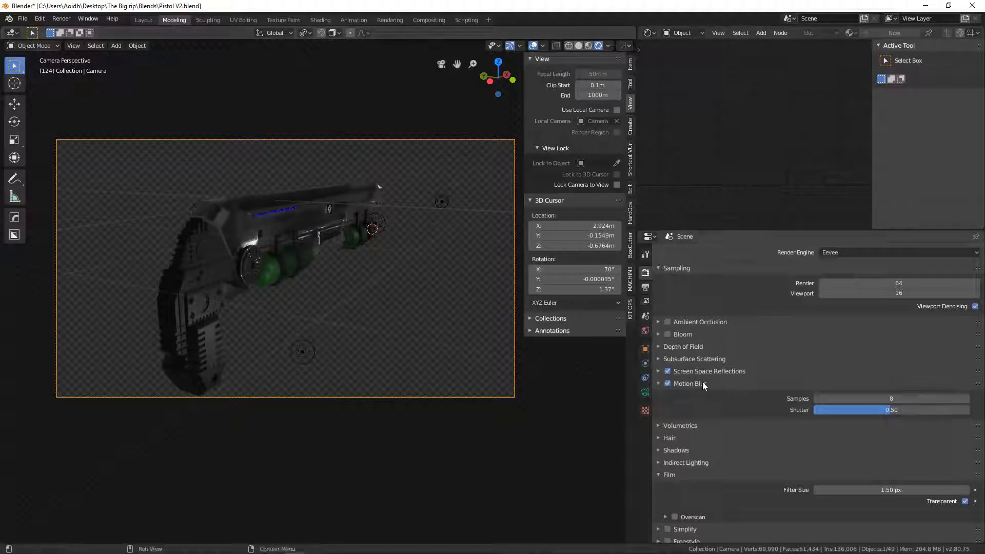
pyautogui.click(658, 371)
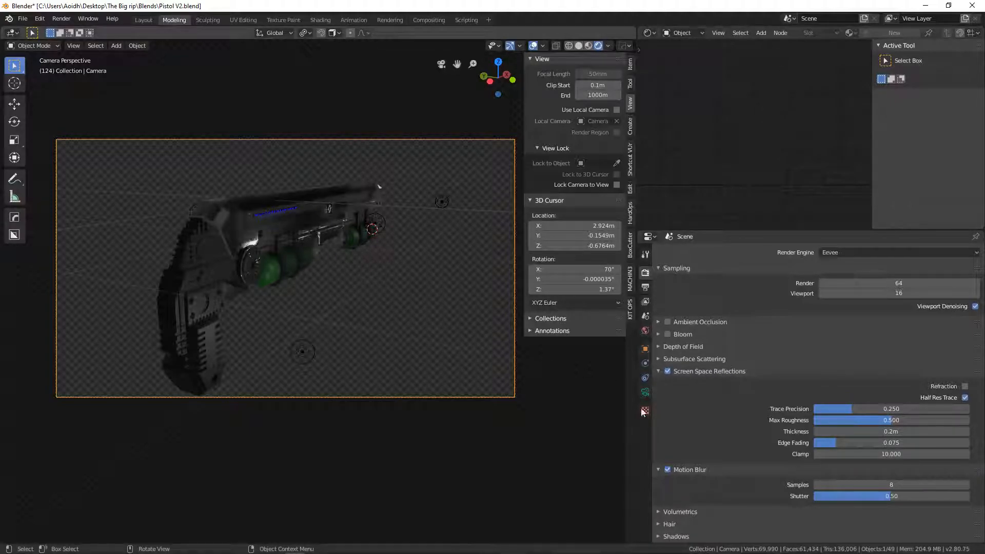
# Switch Bloom on and off to compare its effect on the gun, leaving it on.
pyautogui.click(667, 333)
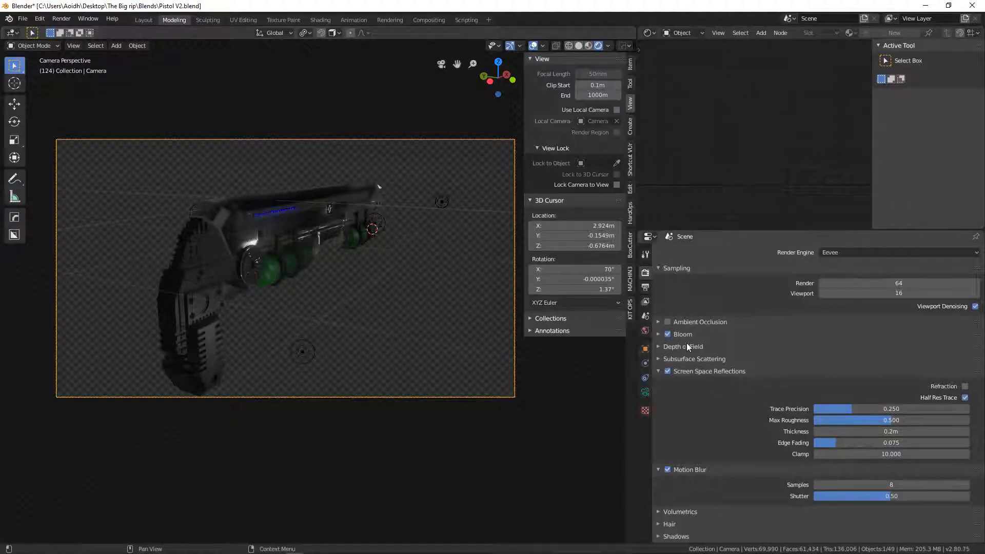
pyautogui.click(668, 335)
pyautogui.click(668, 334)
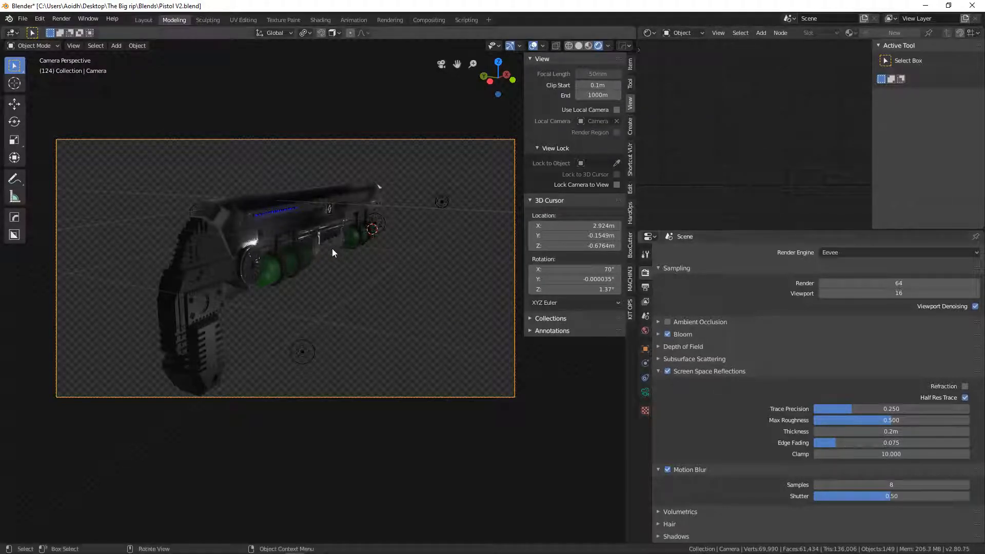
# Select the point light near the gun's muzzle in the camera view and raise its power to 101.2 W.
pyautogui.click(376, 223)
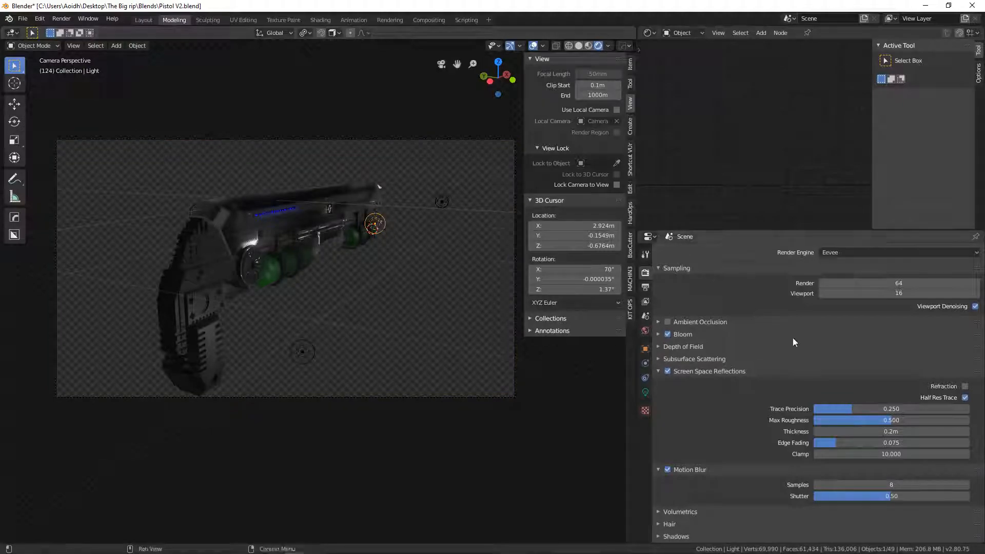
pyautogui.click(645, 392)
pyautogui.moveTo(891, 319); pyautogui.dragTo(938, 319)
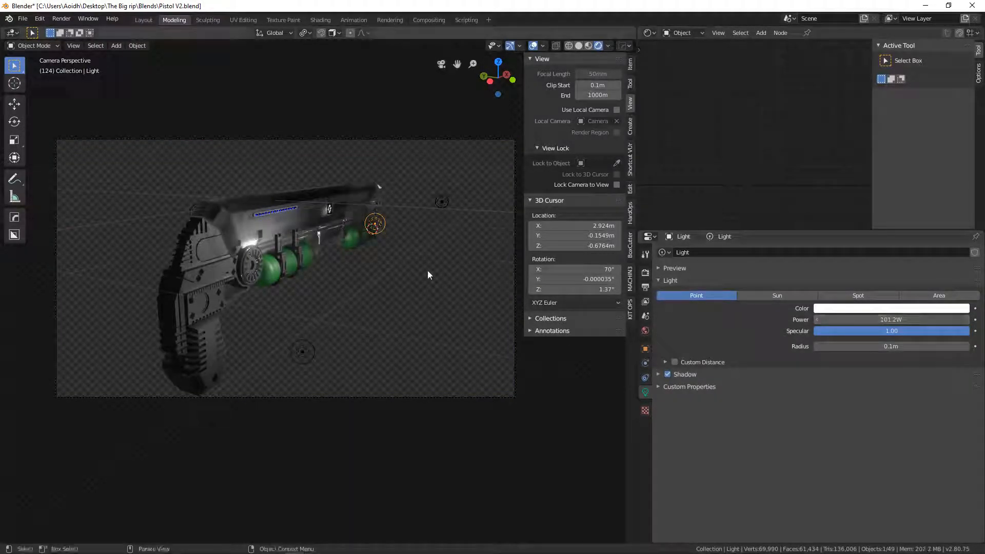
# Toggle Bloom in the render settings to compare the brighter gun in the camera view and from a free viewing angle.
pyautogui.click(645, 288)
pyautogui.click(646, 273)
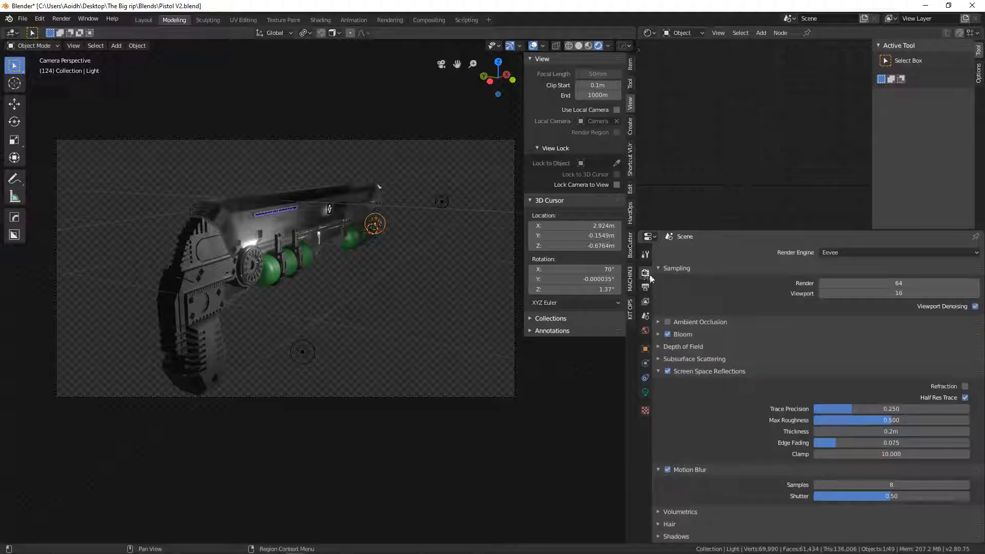
pyautogui.click(667, 335)
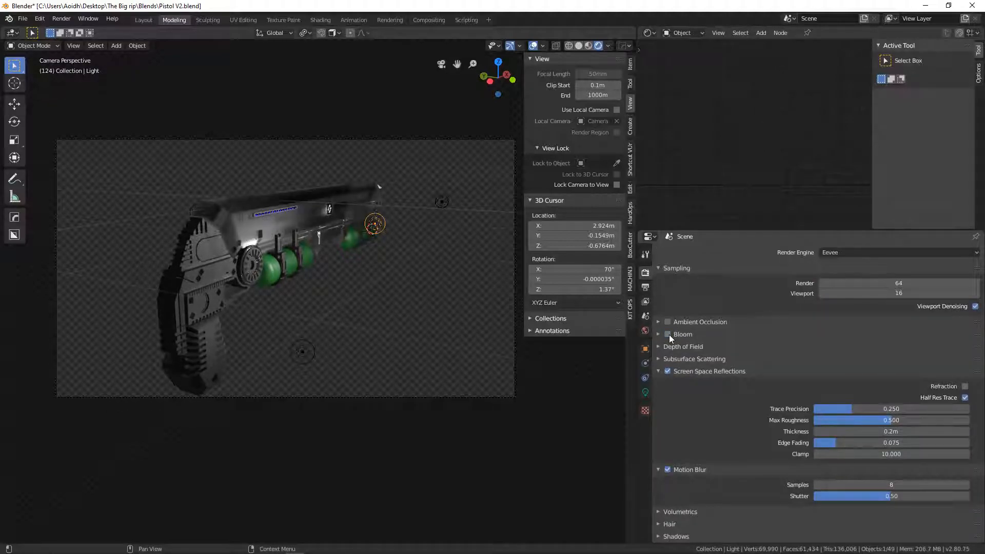
pyautogui.moveTo(330, 316); pyautogui.dragTo(309, 305, button='middle')
pyautogui.click(667, 334)
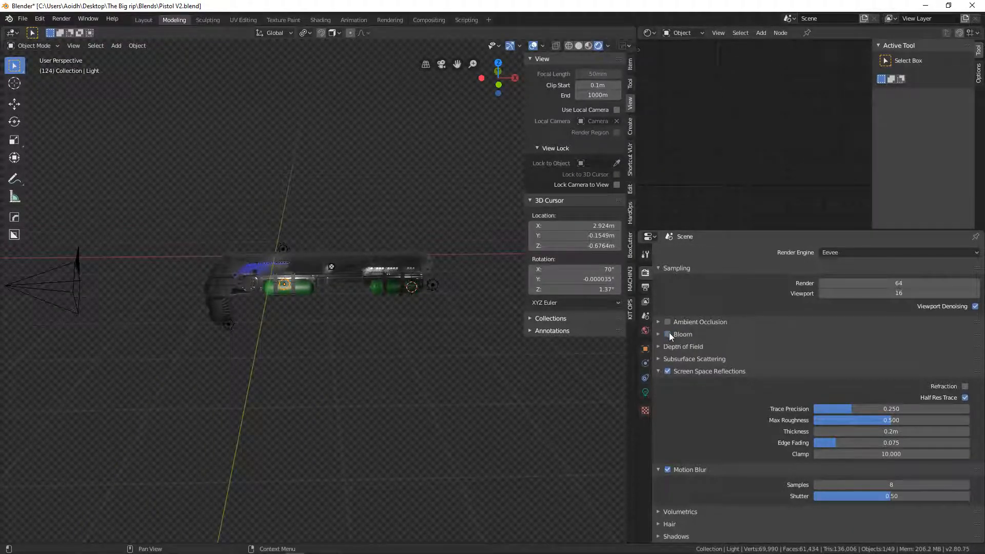
# Raise the emission strength of the blue power light strip's GLOW1 material to 236.8.
pyautogui.moveTo(298, 346); pyautogui.dragTo(349, 270, button='middle')
pyautogui.scroll(4, 340, 294)
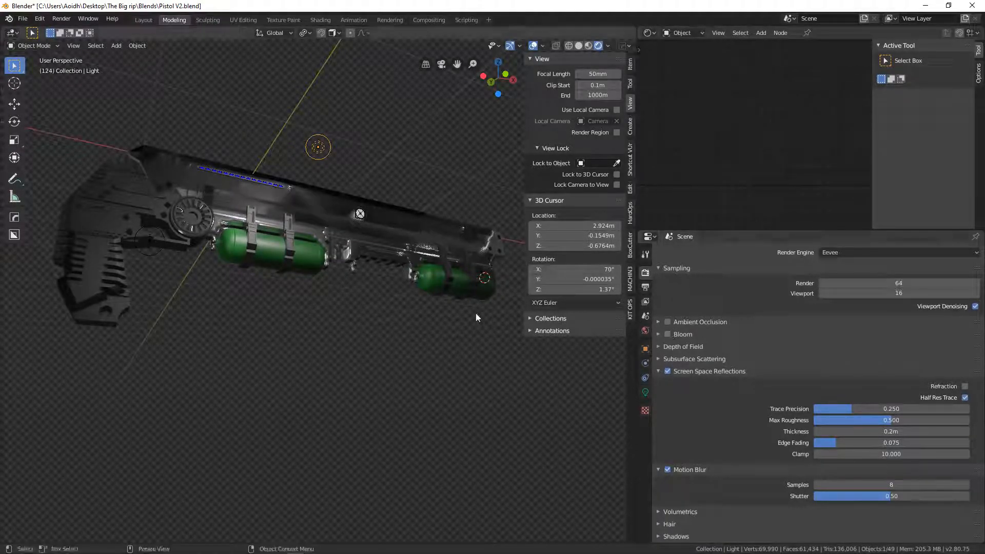
pyautogui.moveTo(335, 300); pyautogui.dragTo(308, 279, button='middle')
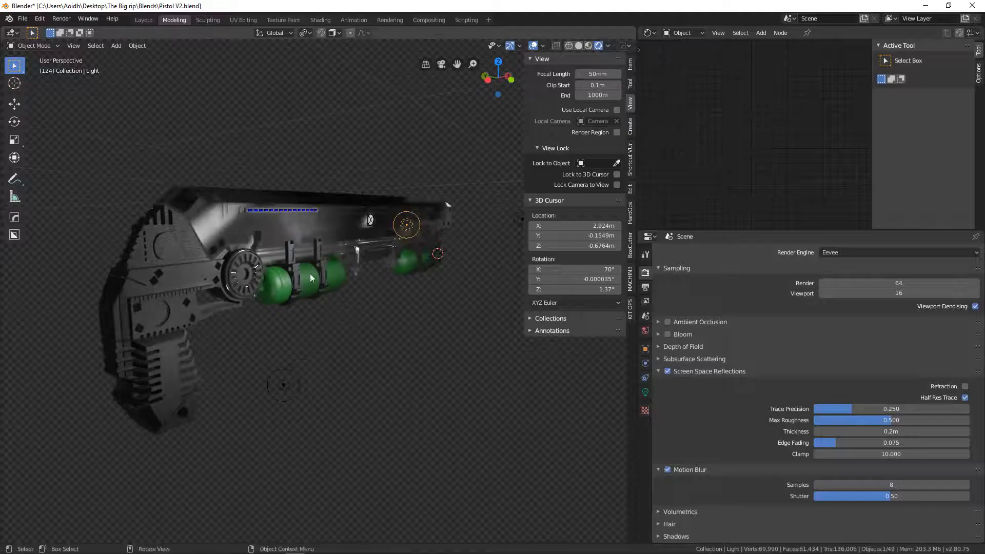
pyautogui.moveTo(284, 240); pyautogui.dragTo(342, 275, button='middle')
pyautogui.click(317, 246)
pyautogui.click(646, 435)
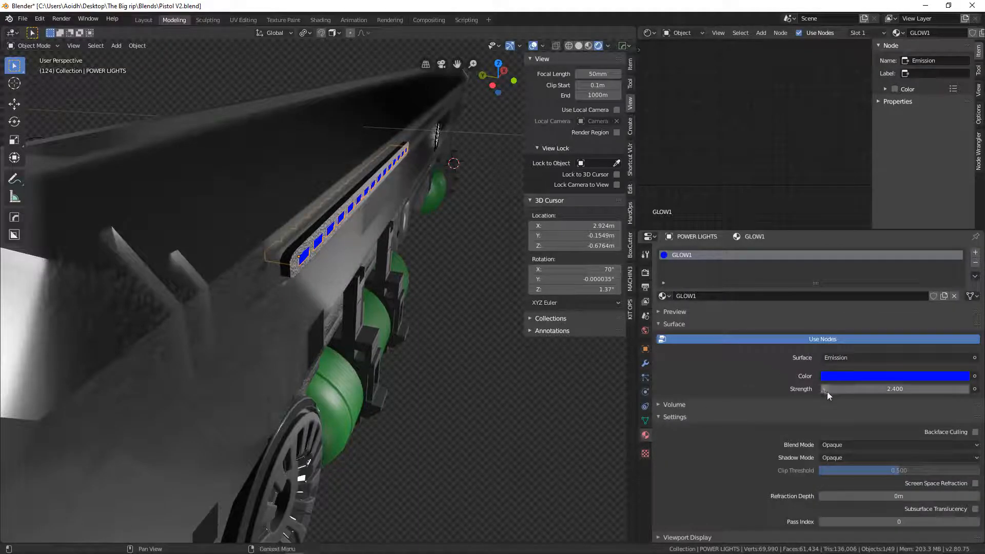
pyautogui.moveTo(860, 390); pyautogui.dragTo(965, 390)
# Turn on Bloom for the scene and compare the glowing light strip with and without it from several angles.
pyautogui.scroll(-10, 389, 258)
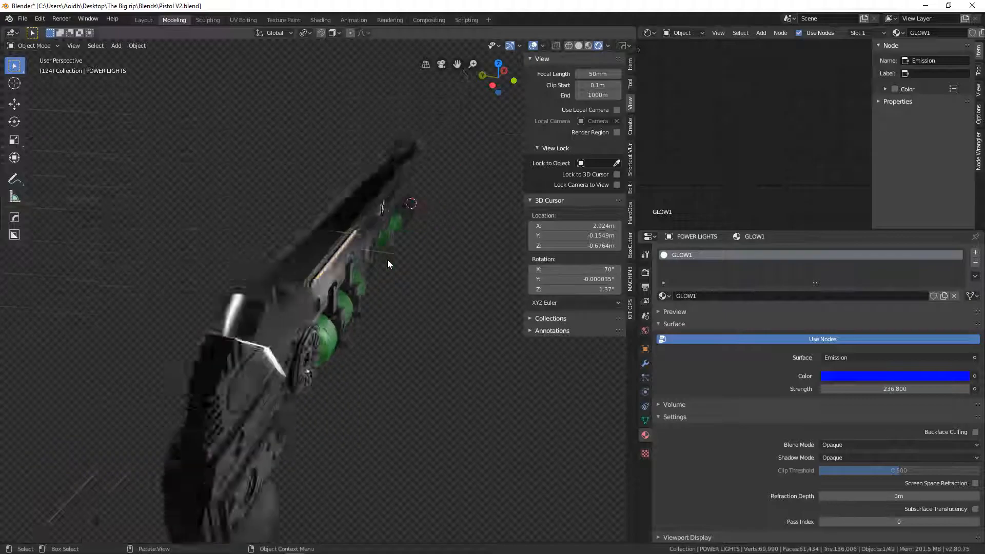
pyautogui.moveTo(360, 245); pyautogui.dragTo(336, 220, button='middle')
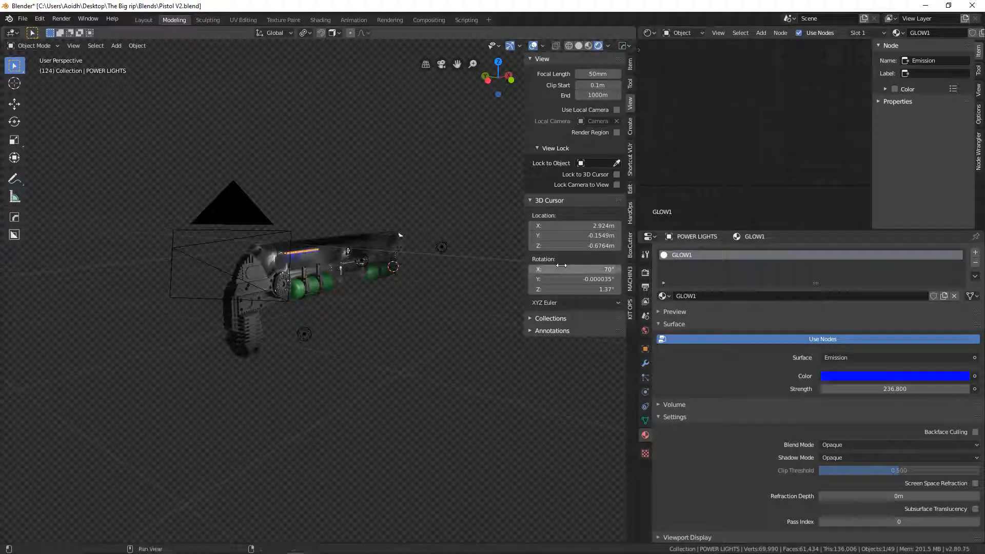
pyautogui.click(645, 273)
pyautogui.click(668, 334)
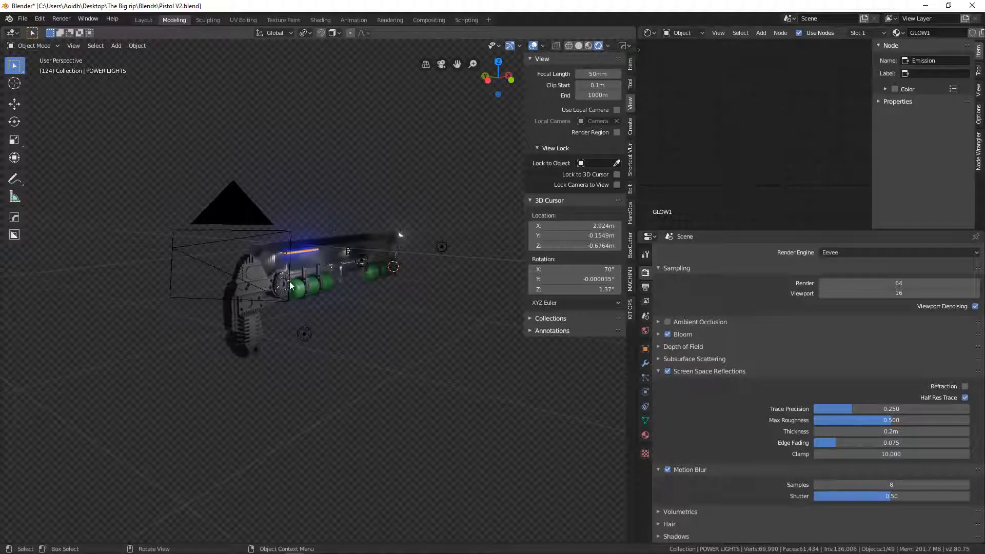
pyautogui.moveTo(202, 264); pyautogui.dragTo(324, 274, button='middle')
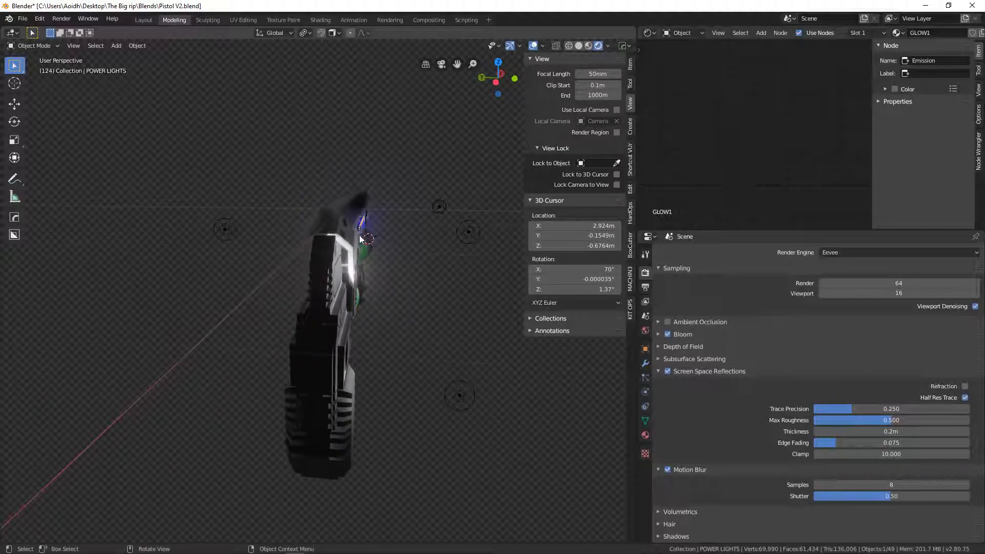
pyautogui.click(668, 335)
pyautogui.click(668, 334)
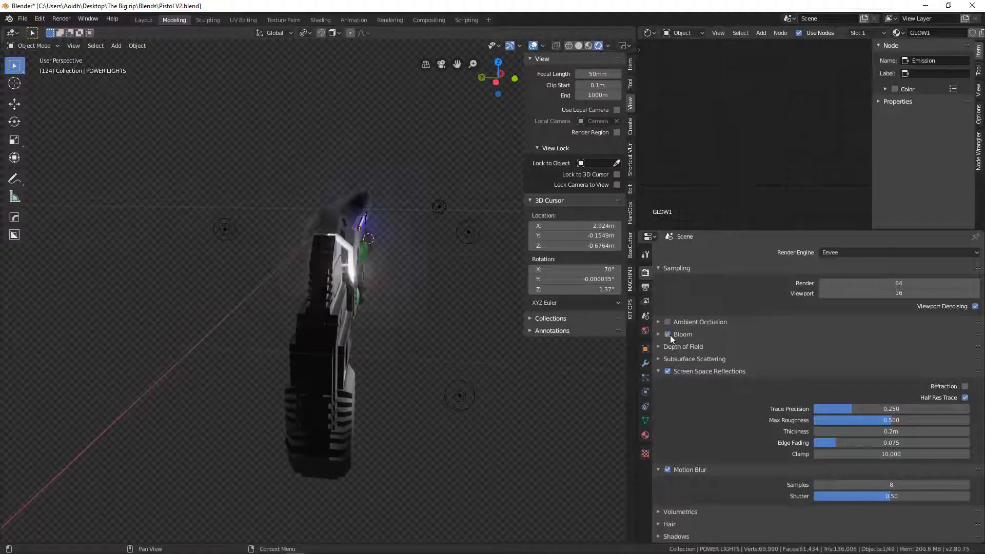
pyautogui.moveTo(408, 278); pyautogui.dragTo(329, 263, button='middle')
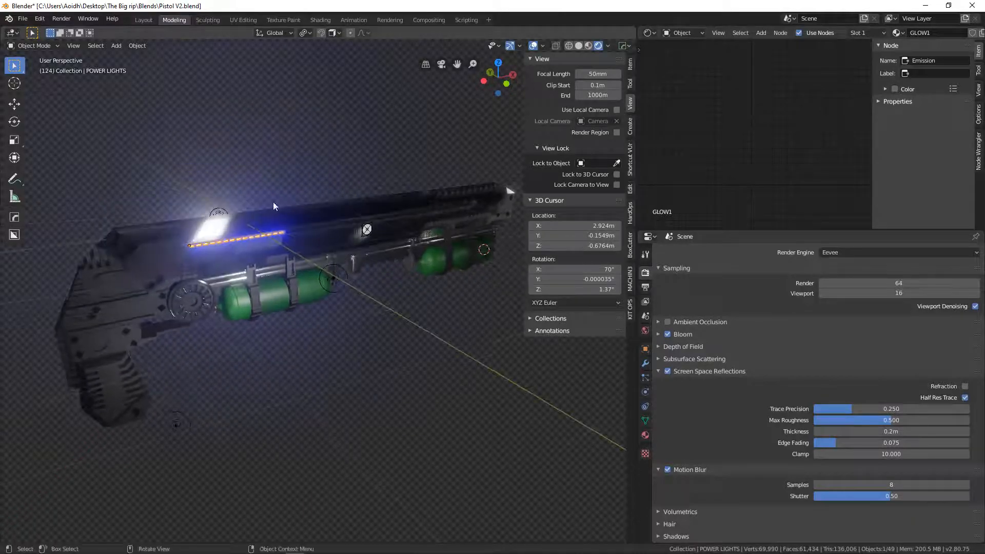
pyautogui.moveTo(201, 242); pyautogui.dragTo(220, 257, button='middle')
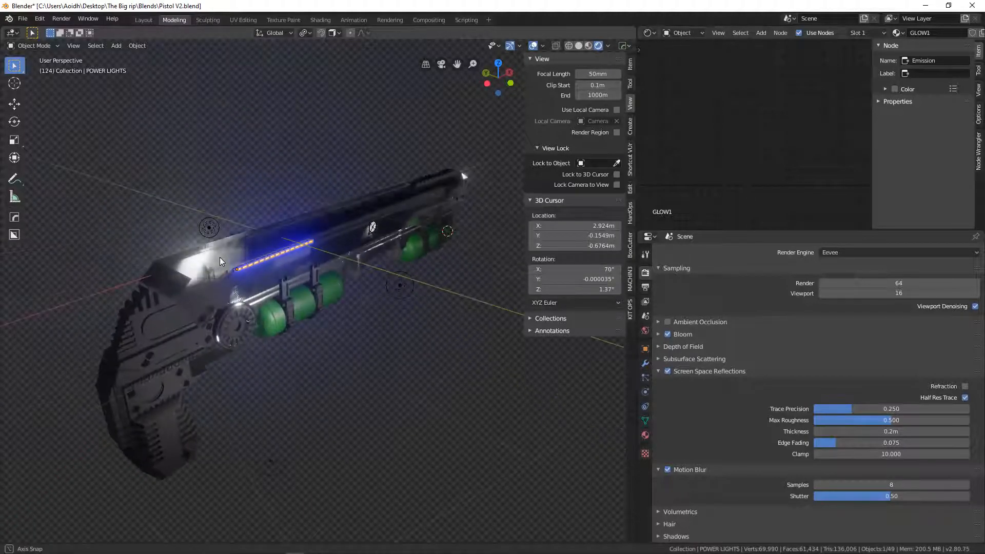
# Enable Ambient Occlusion, disable Bloom, and compare the occlusion effect close up on the gun's wheel and green canisters.
pyautogui.click(668, 322)
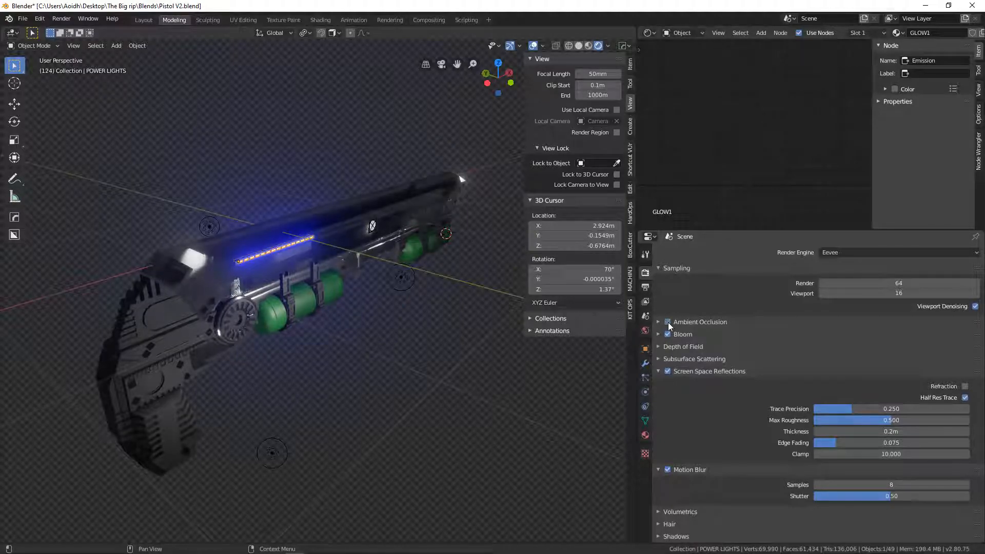
pyautogui.moveTo(265, 356); pyautogui.dragTo(268, 337, button='middle')
pyautogui.scroll(5, 267, 331)
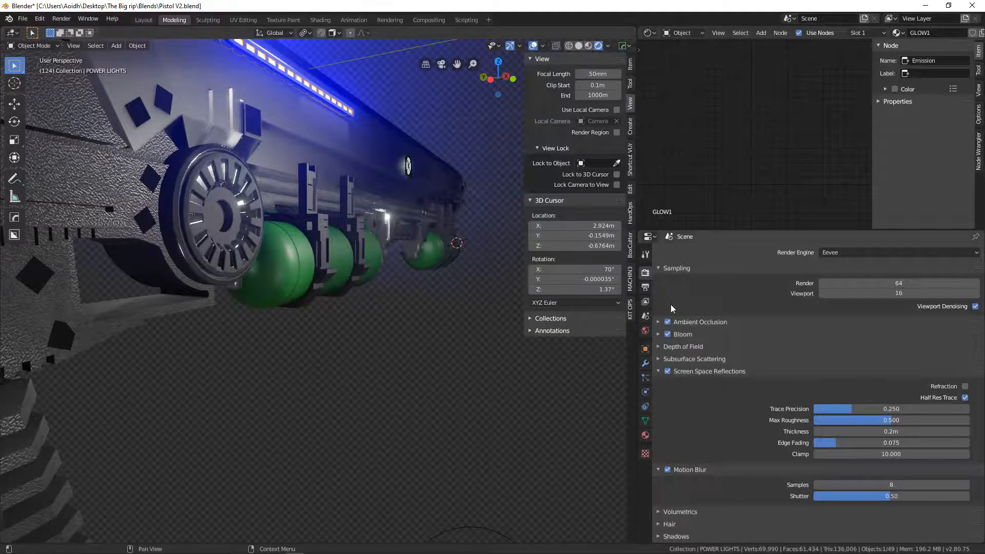
pyautogui.click(668, 333)
pyautogui.click(668, 321)
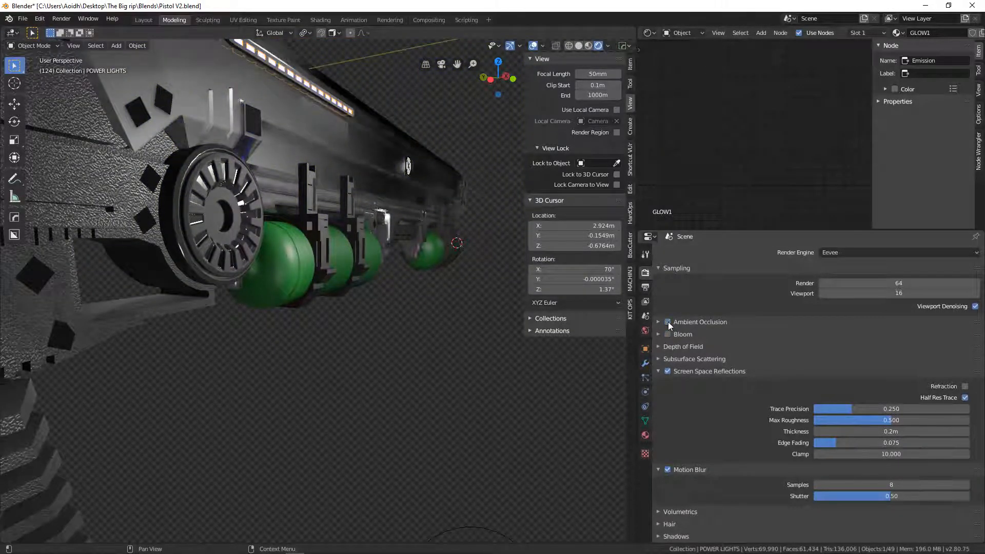
pyautogui.click(668, 322)
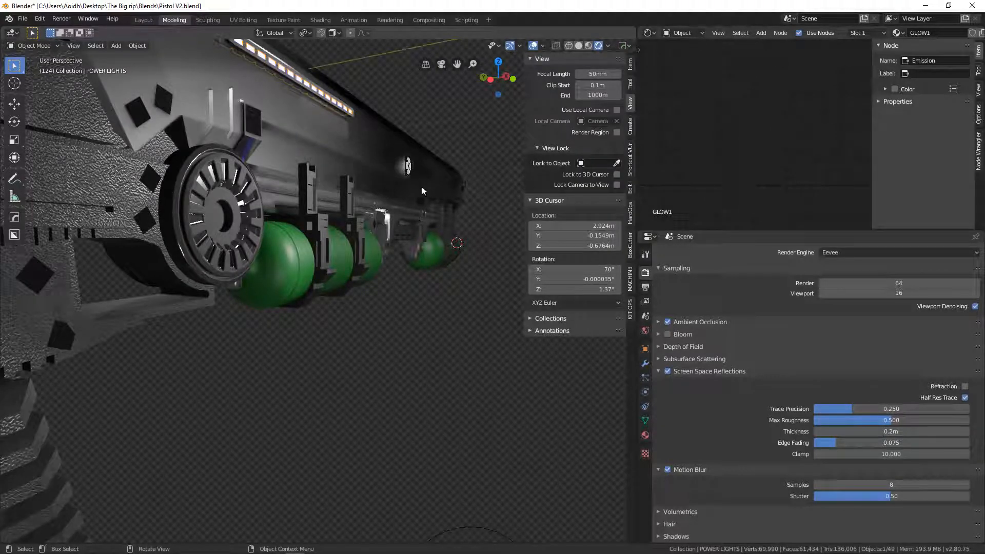
# Examine the Ambient Occlusion settings while switching the effect off and on, and check the render settings for Depth of Field.
pyautogui.click(658, 322)
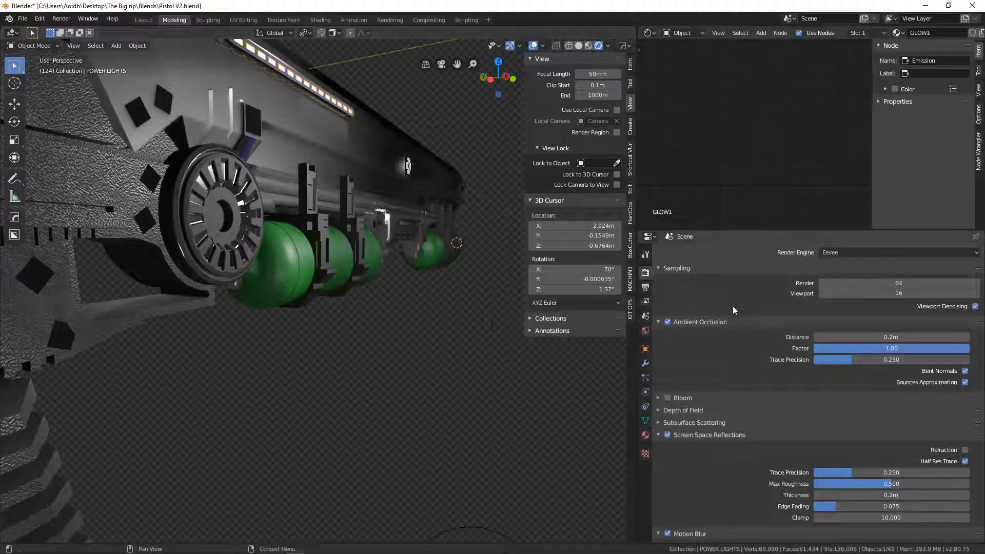
pyautogui.click(667, 323)
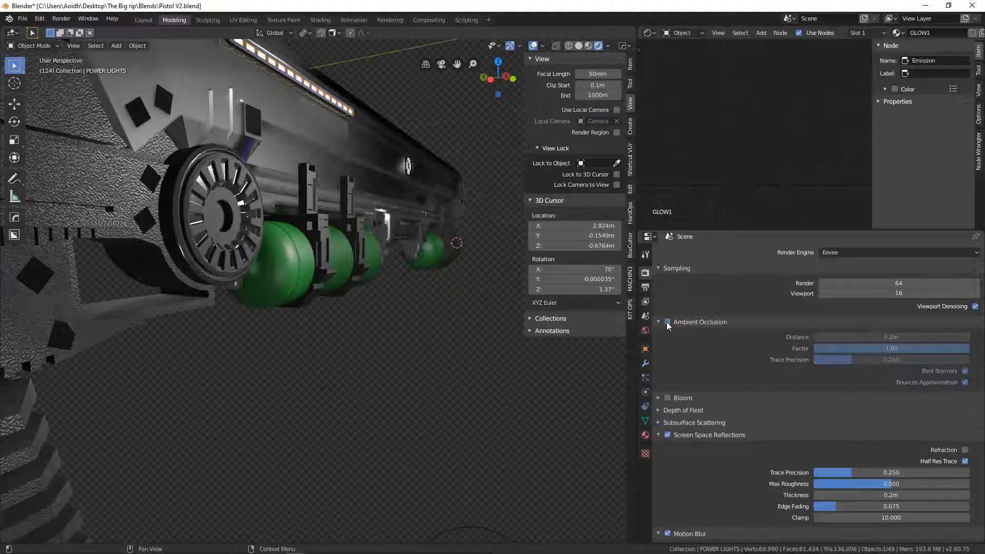
pyautogui.click(668, 322)
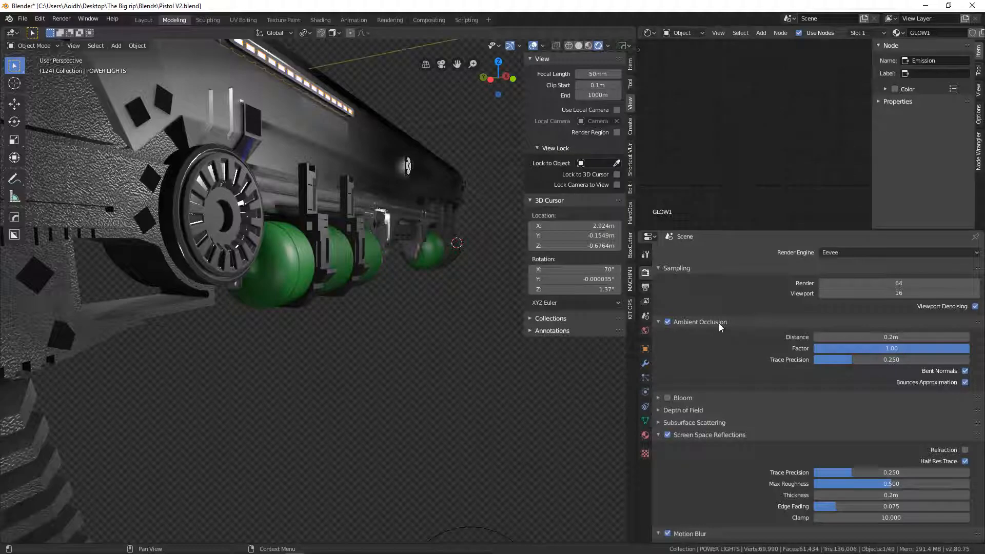
pyautogui.click(658, 323)
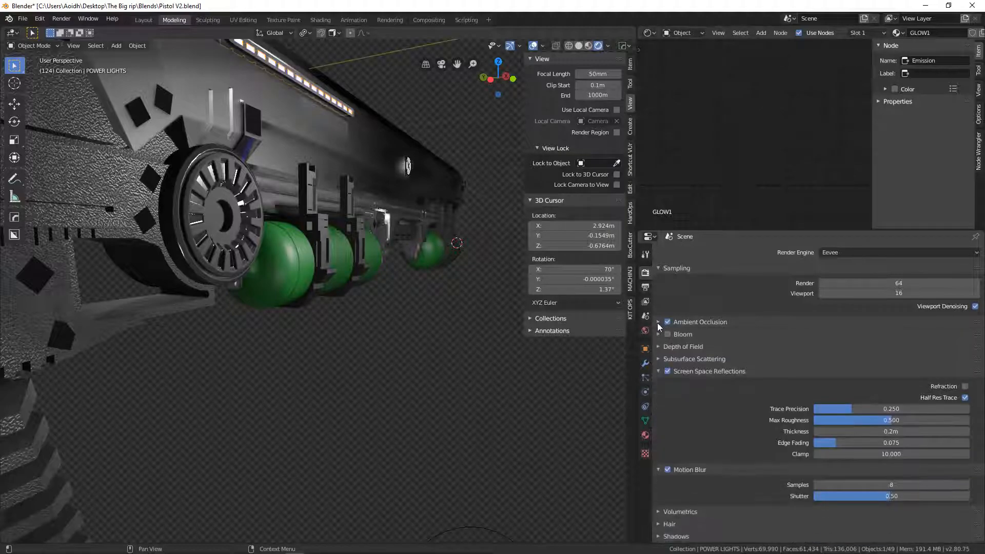
pyautogui.click(661, 347)
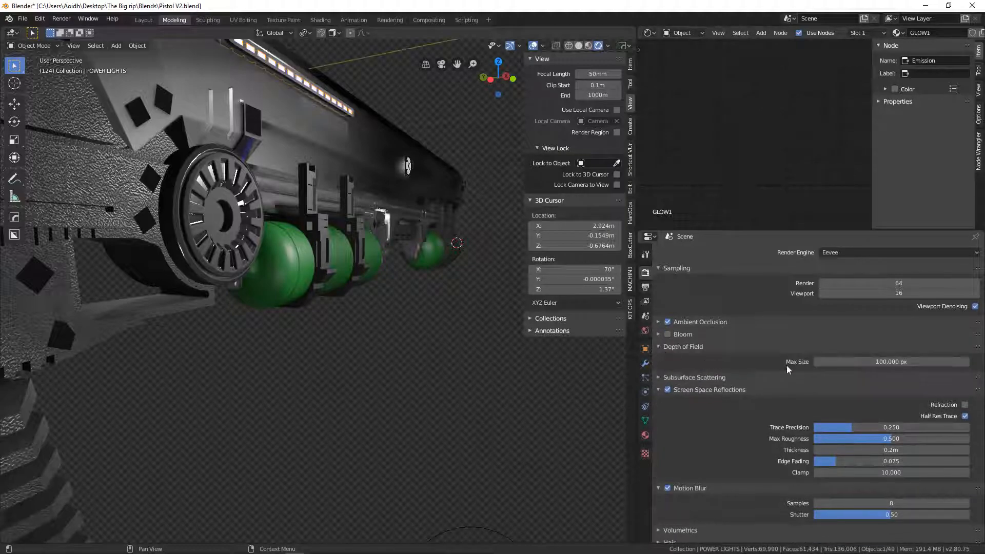
pyautogui.click(658, 347)
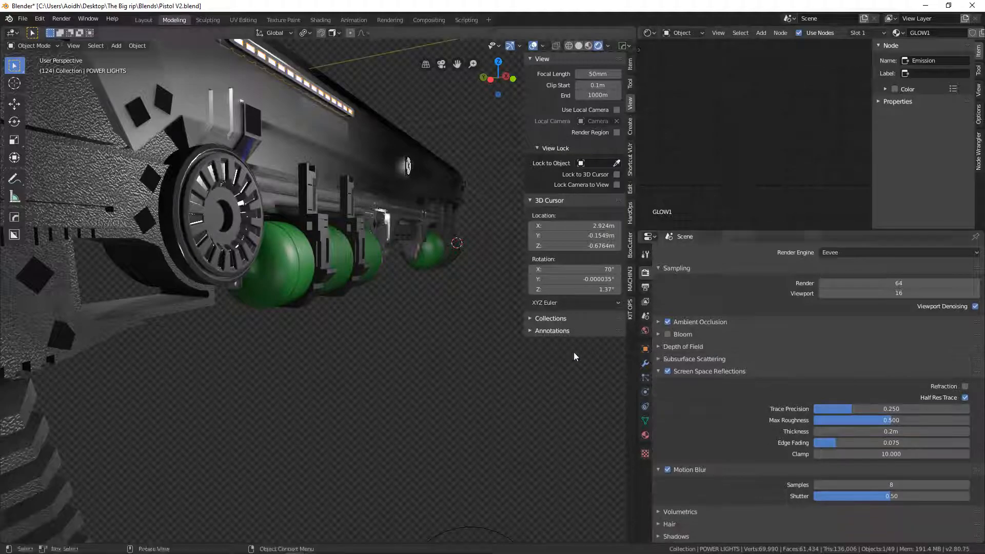
# Return to the camera view and rename the light data of the point light near the gun's muzzle to Dof.
pyautogui.scroll(-6, 330, 269)
pyautogui.press('KP_0')
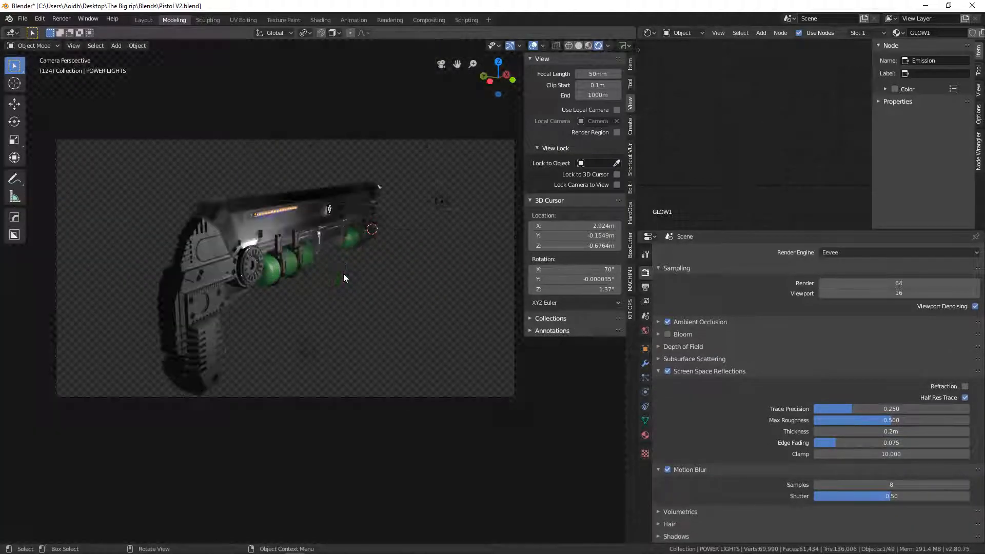
pyautogui.click(377, 222)
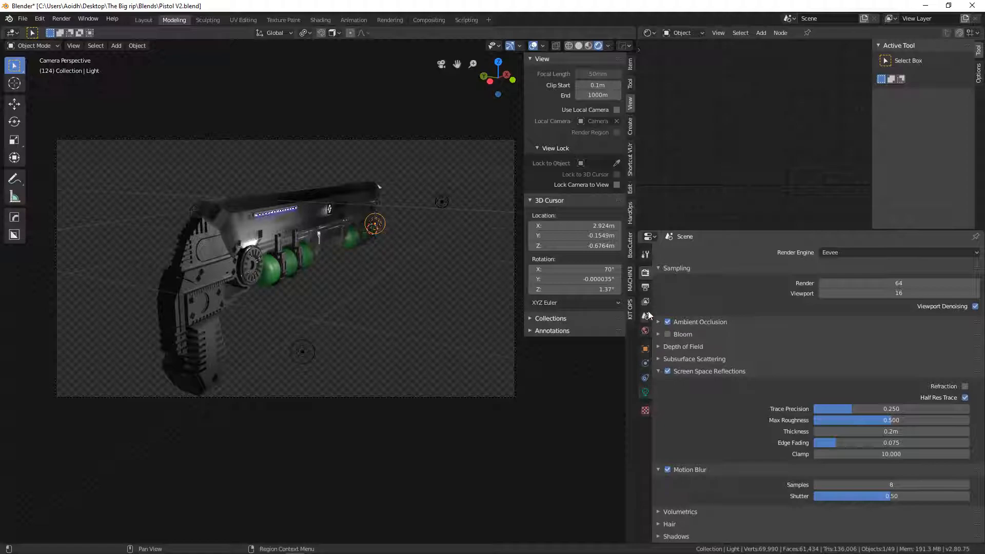
pyautogui.click(646, 392)
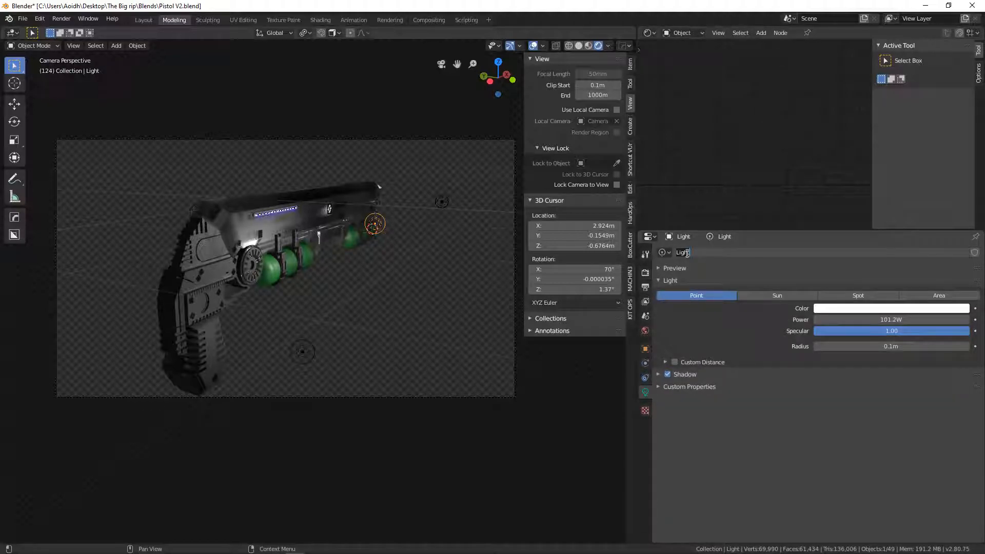
pyautogui.write('Dof')
pyautogui.press('Return')
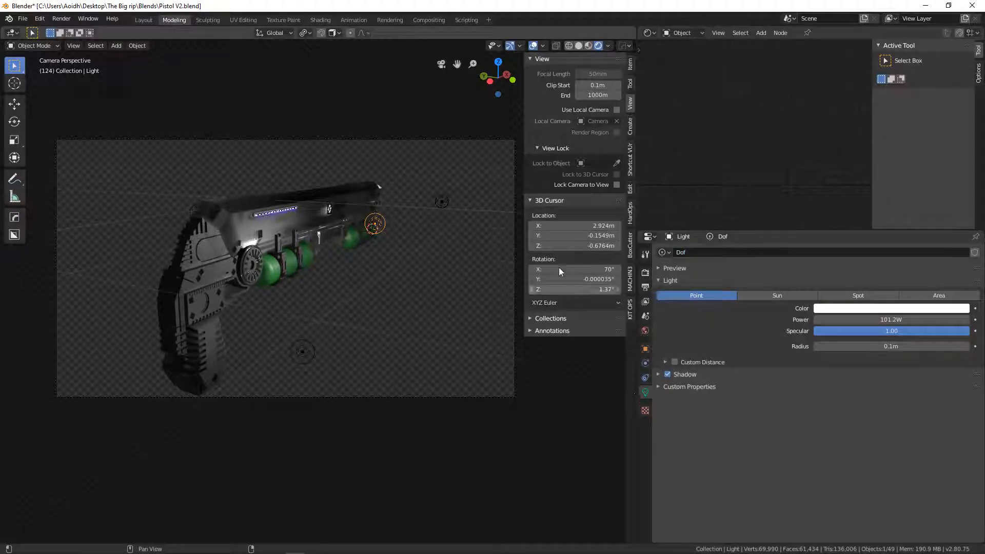
# Select the camera, enable its Depth of Field and show the focus and aperture settings.
pyautogui.click(471, 139)
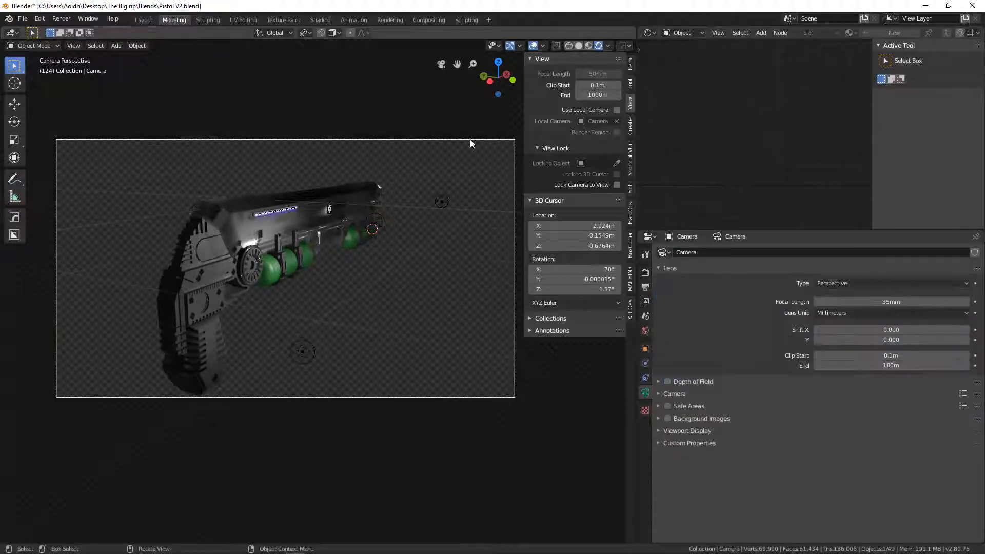
pyautogui.click(667, 381)
pyautogui.click(657, 381)
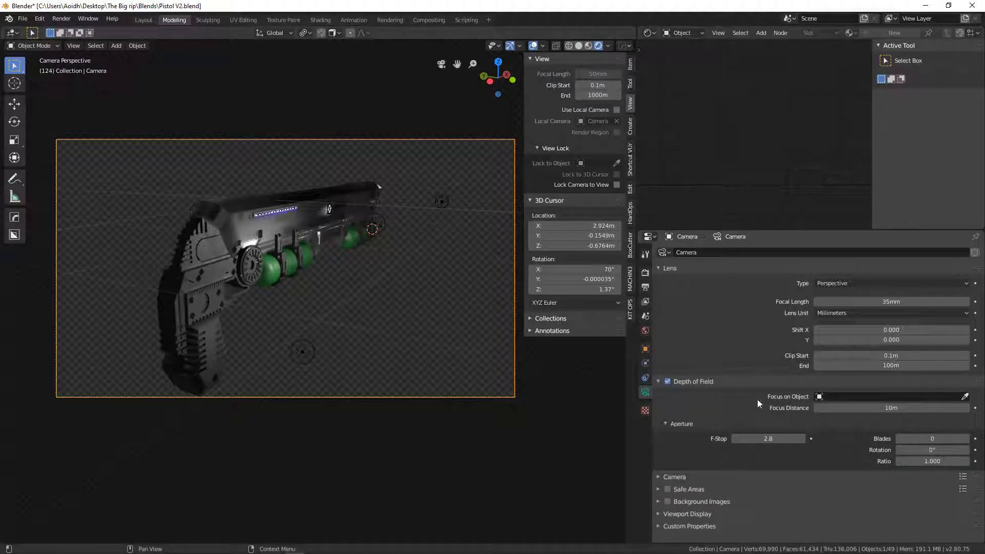
pyautogui.click(831, 397)
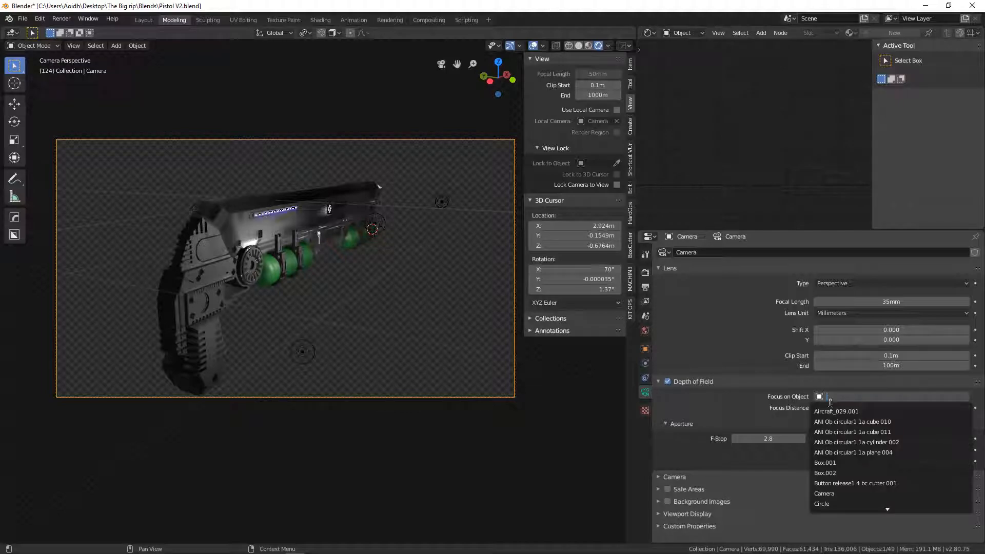
pyautogui.scroll(-2, 847, 513)
pyautogui.scroll(-12, 847, 511)
pyautogui.scroll(-20, 845, 506)
pyautogui.scroll(-20, 846, 507)
pyautogui.scroll(-20, 853, 508)
pyautogui.scroll(-20, 853, 508)
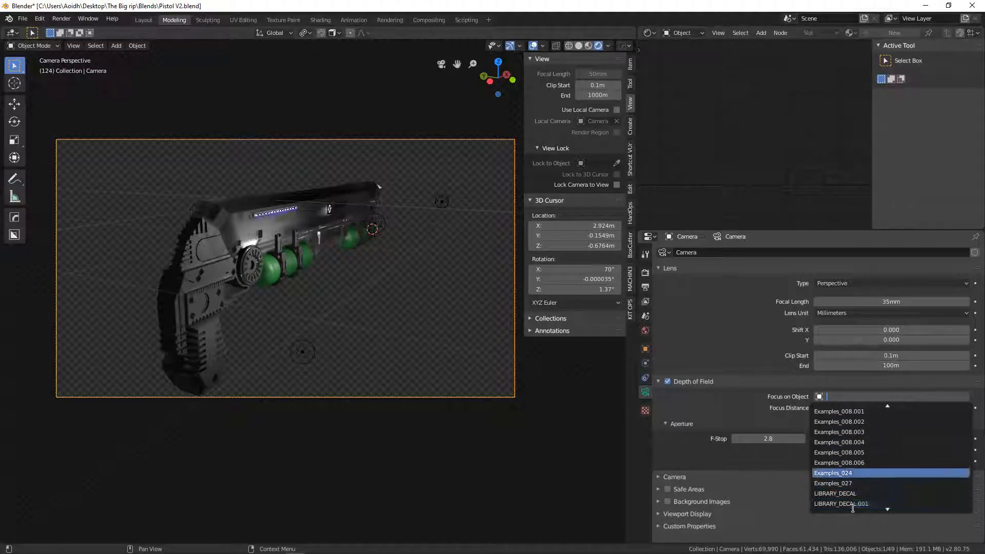
pyautogui.scroll(2, 864, 411)
pyautogui.scroll(1, 864, 410)
pyautogui.scroll(-8, 879, 500)
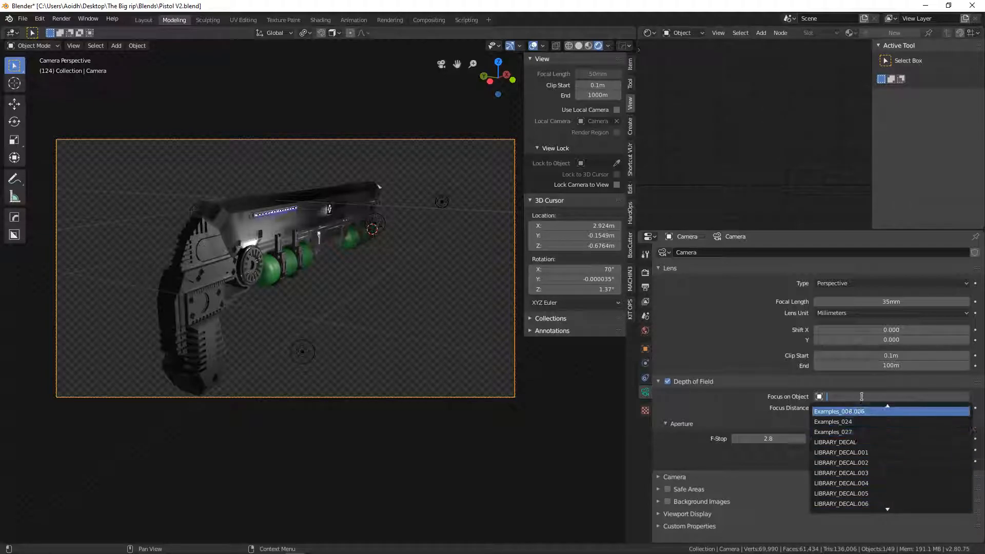
pyautogui.write('d')
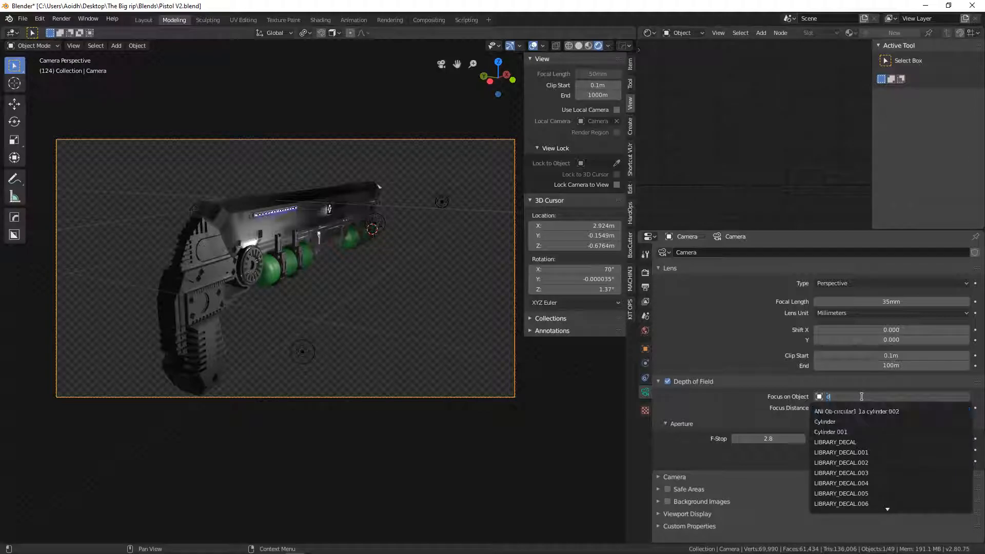
pyautogui.write('d')
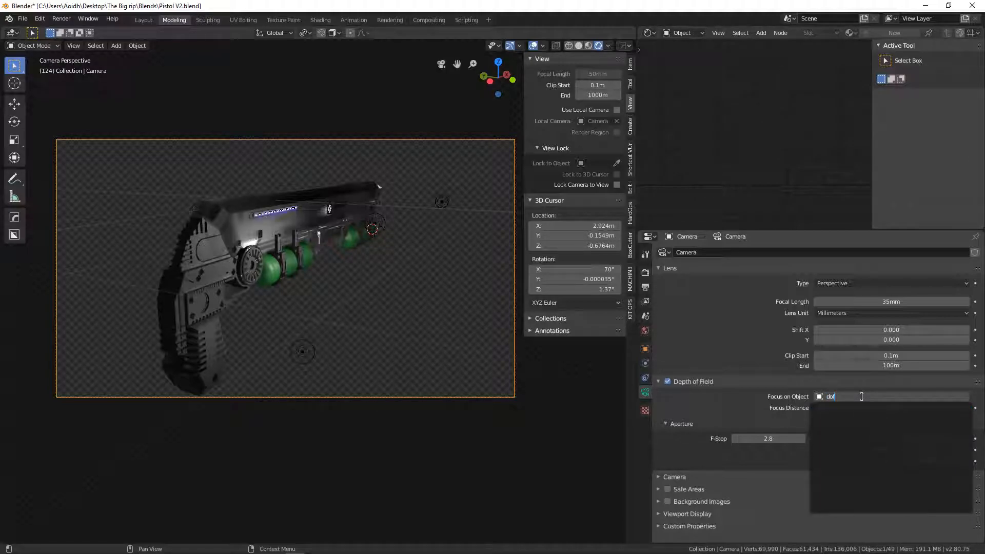
pyautogui.press('Escape')
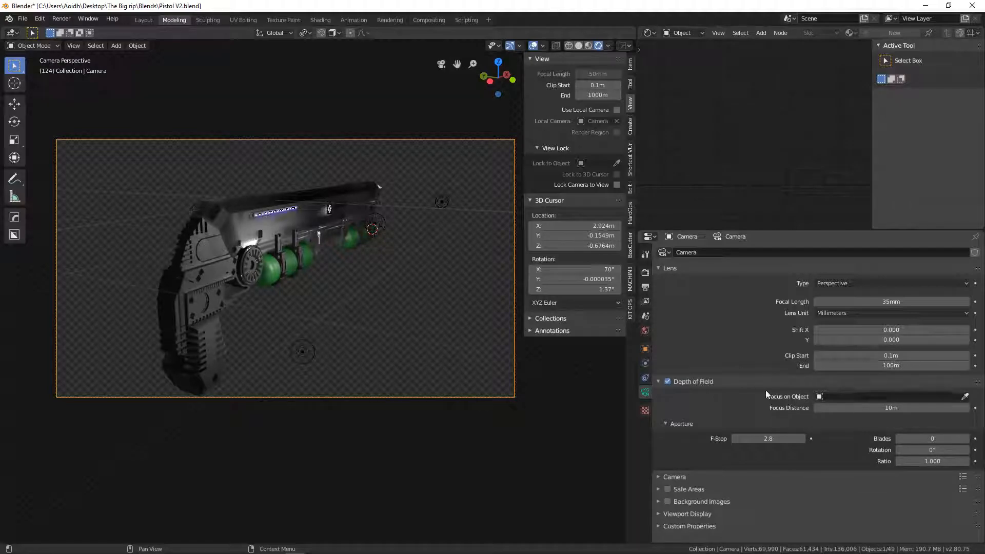
# Leave the camera view and sample a point light beside the gun as the camera's depth of field focus object.
pyautogui.moveTo(404, 284); pyautogui.dragTo(425, 282, button='middle')
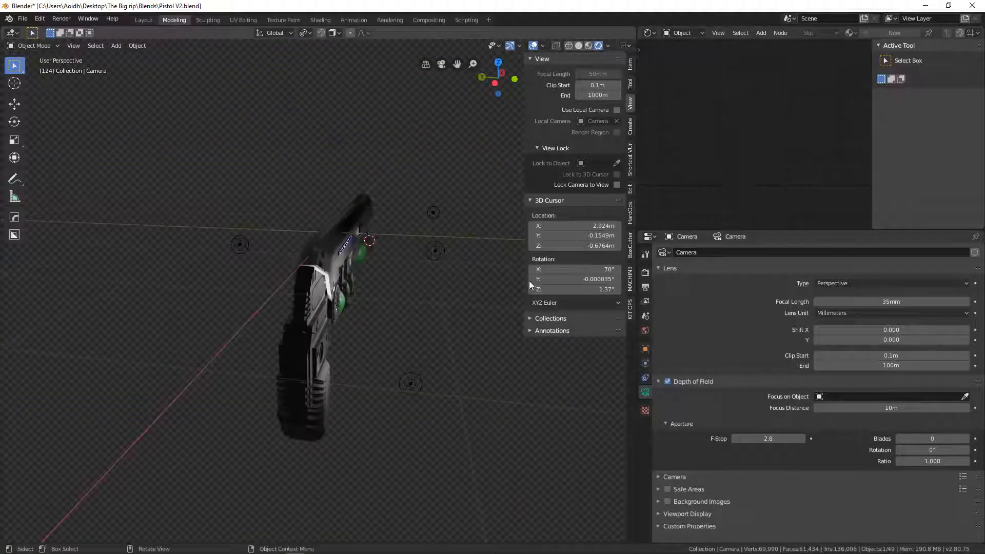
pyautogui.click(964, 396)
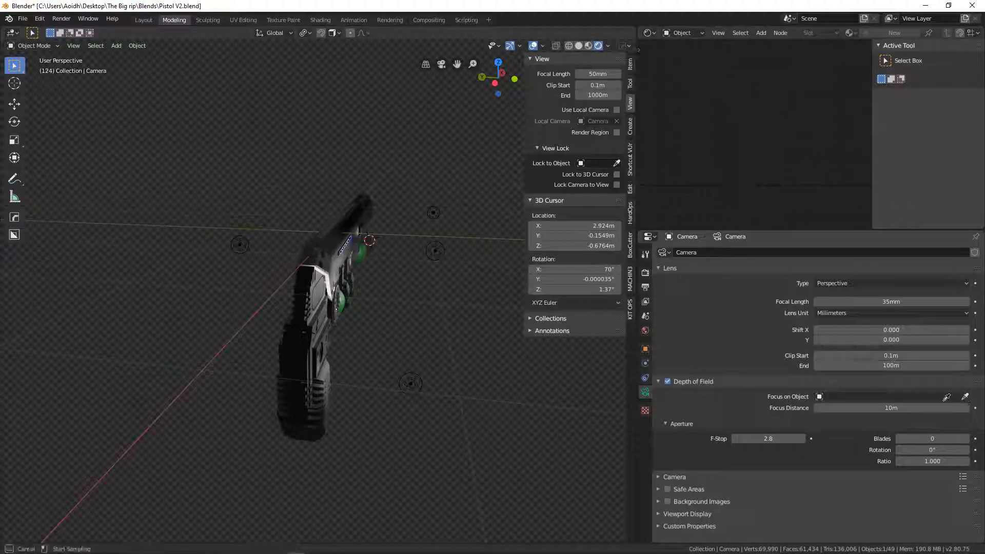
pyautogui.click(437, 251)
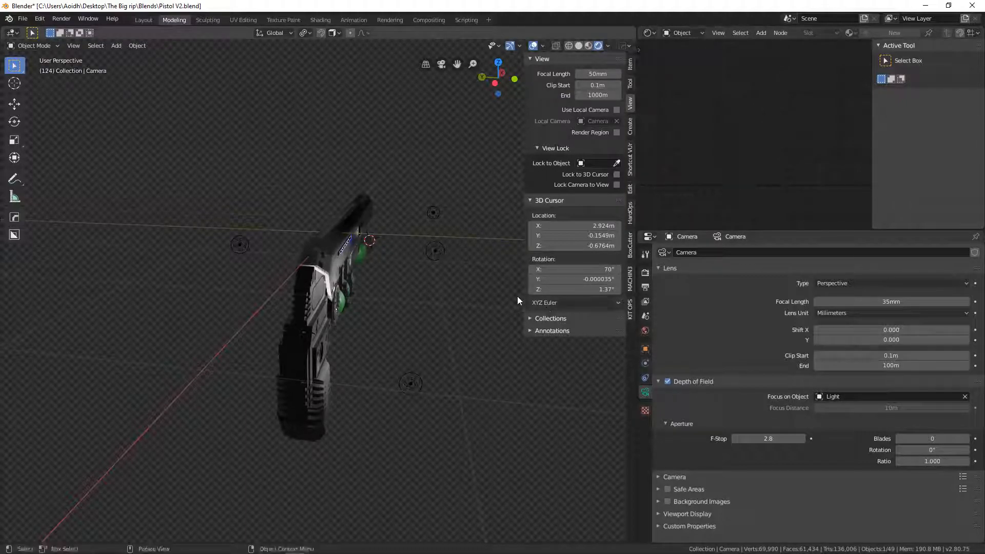
# Return to the camera view, reselect the camera and set its depth of field Focus Distance to 1 m.
pyautogui.moveTo(410, 265); pyautogui.dragTo(372, 263, button='middle')
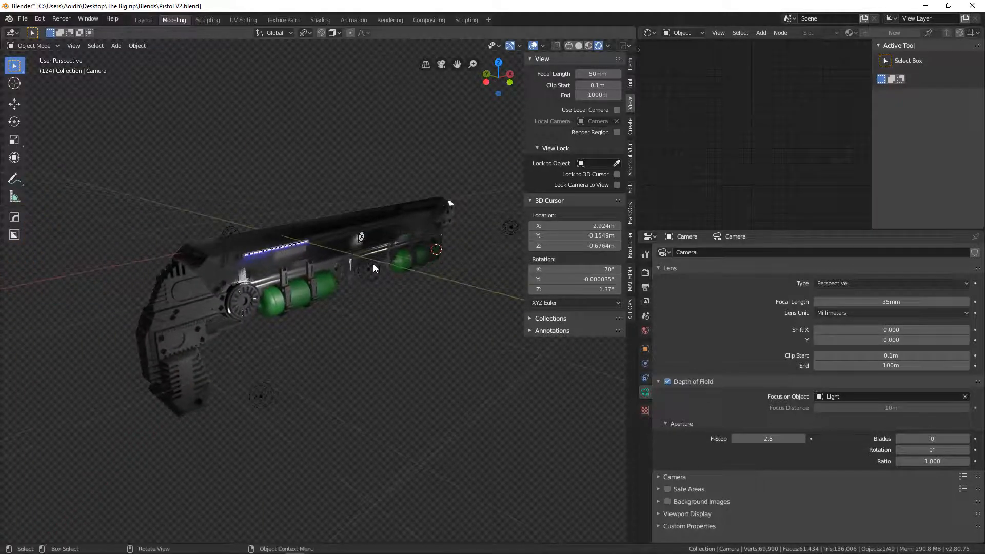
pyautogui.press('KP_0')
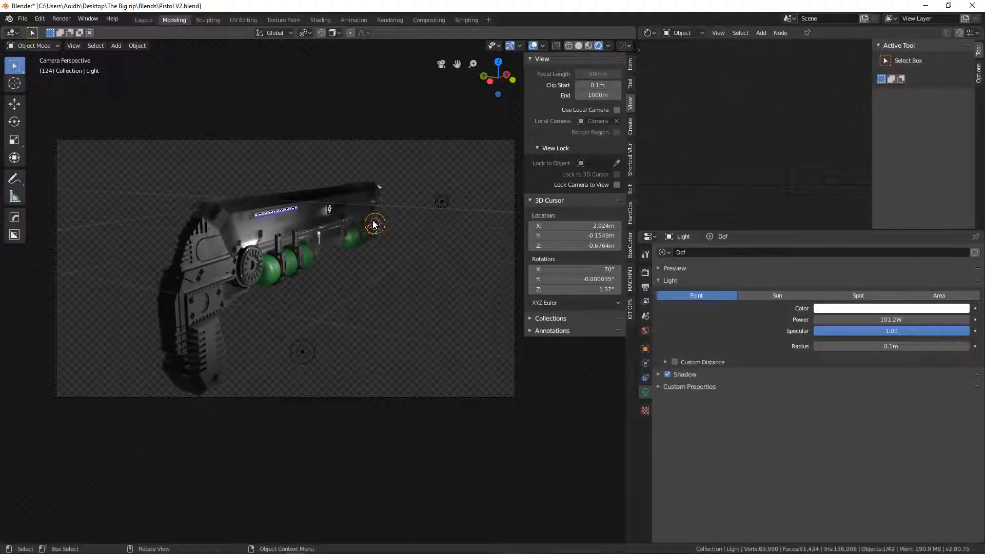
pyautogui.click(515, 139)
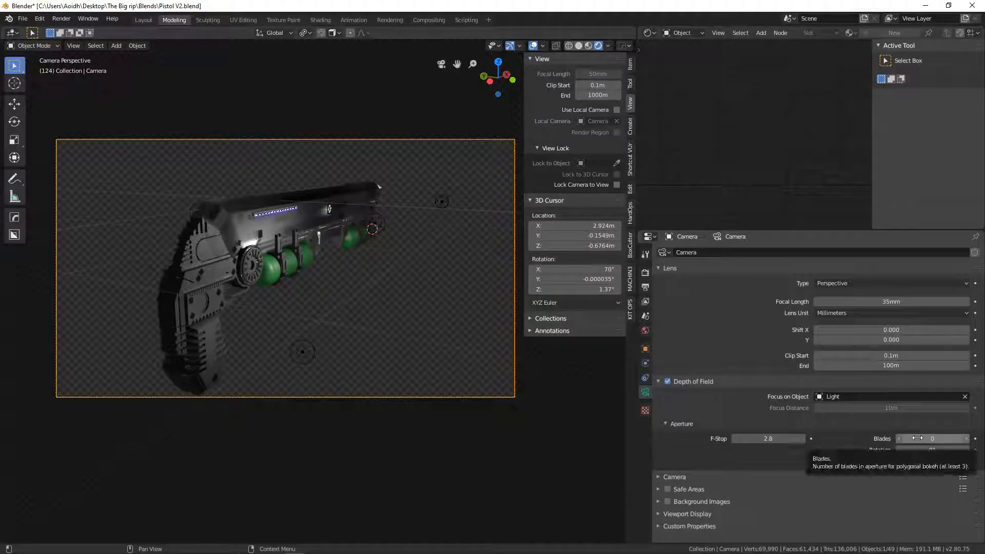
pyautogui.moveTo(879, 409); pyautogui.dragTo(852, 410)
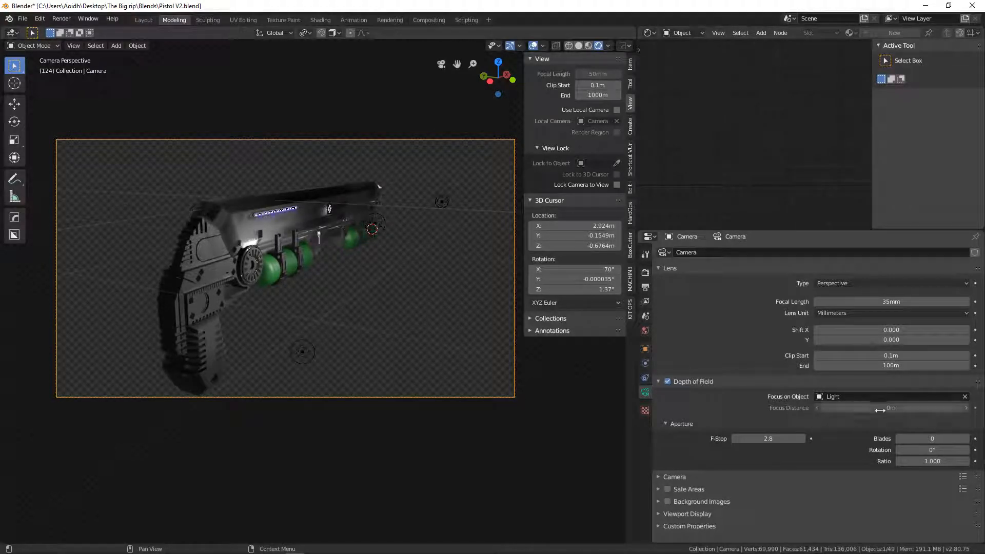
pyautogui.click(878, 410)
pyautogui.click(951, 423)
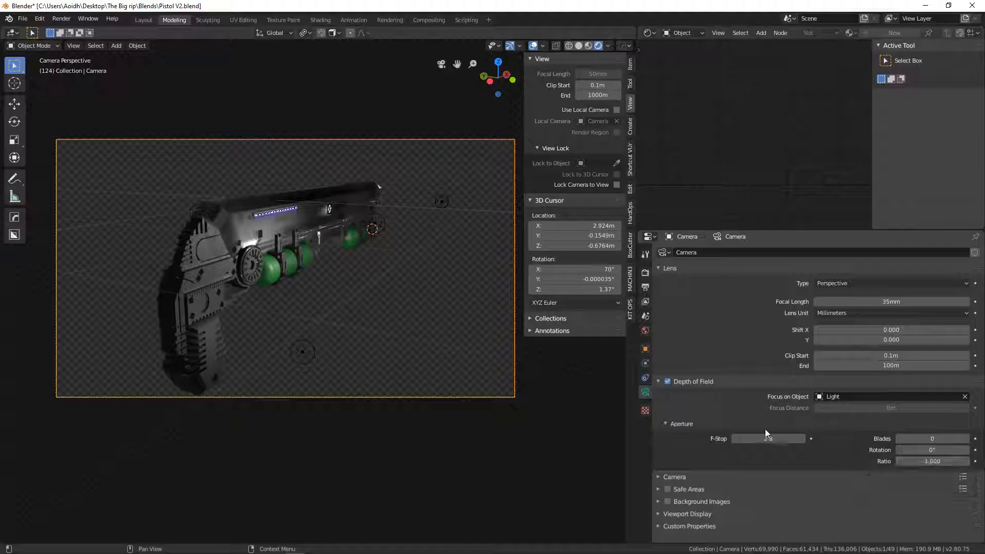
pyautogui.moveTo(836, 406); pyautogui.dragTo(855, 403)
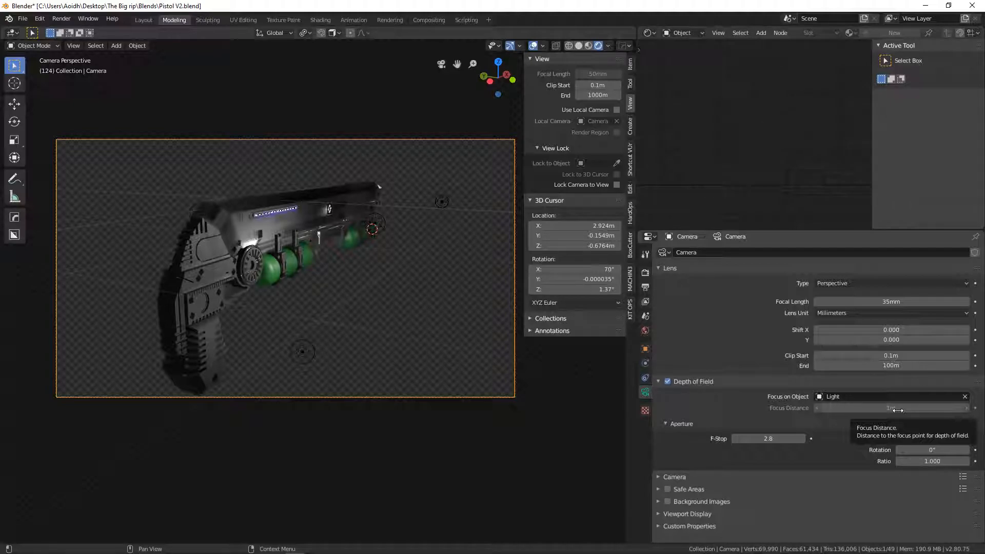
# Set the camera's F-Stop to 0.1 and view the blur on the gun from outside and through the camera.
pyautogui.moveTo(768, 439); pyautogui.dragTo(698, 438)
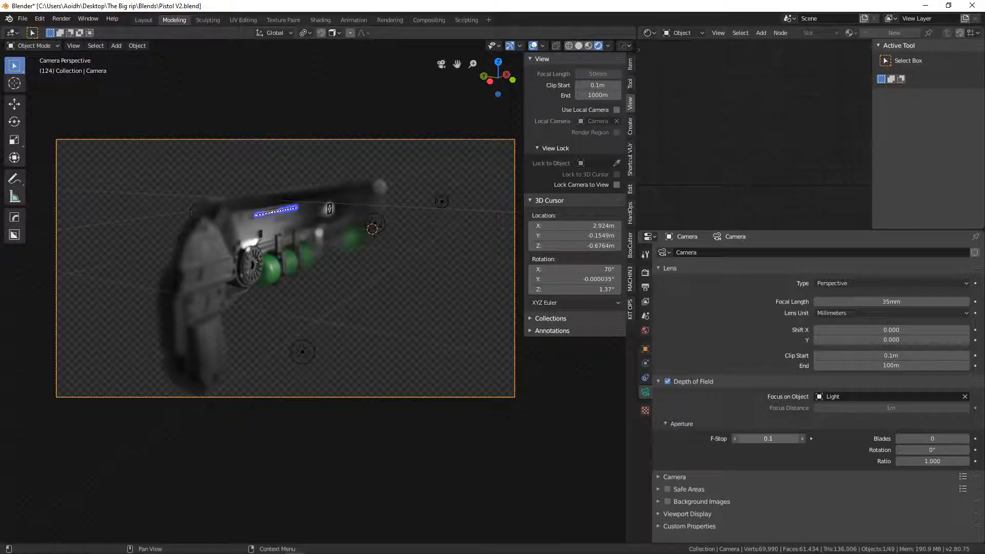
pyautogui.moveTo(383, 350); pyautogui.dragTo(420, 331, button='middle')
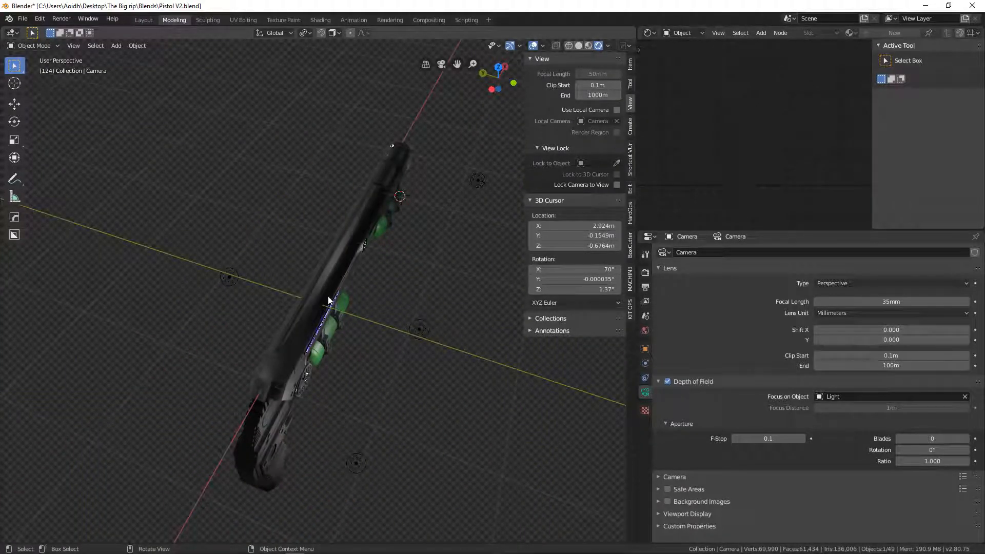
pyautogui.press('KP_0')
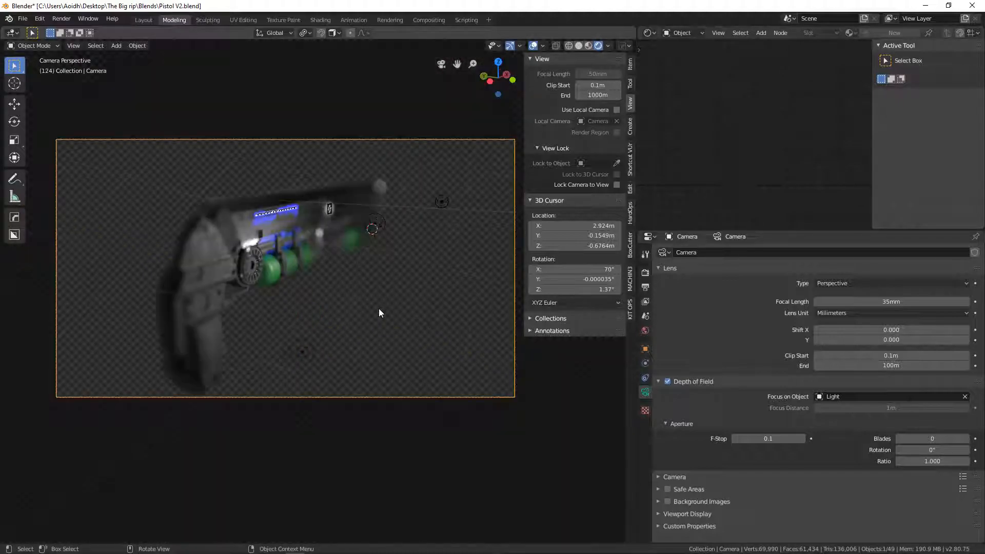
# Move the Dof focus light along the global X axis out past the gun's muzzle and set the camera's F-Stop to 0.3.
pyautogui.click(388, 226)
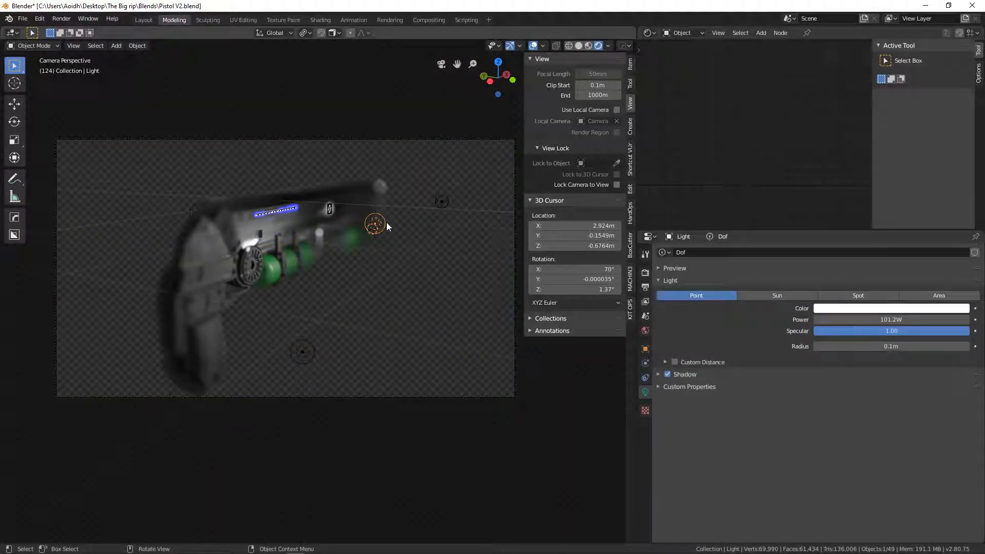
pyautogui.press('g')
pyautogui.press('x')
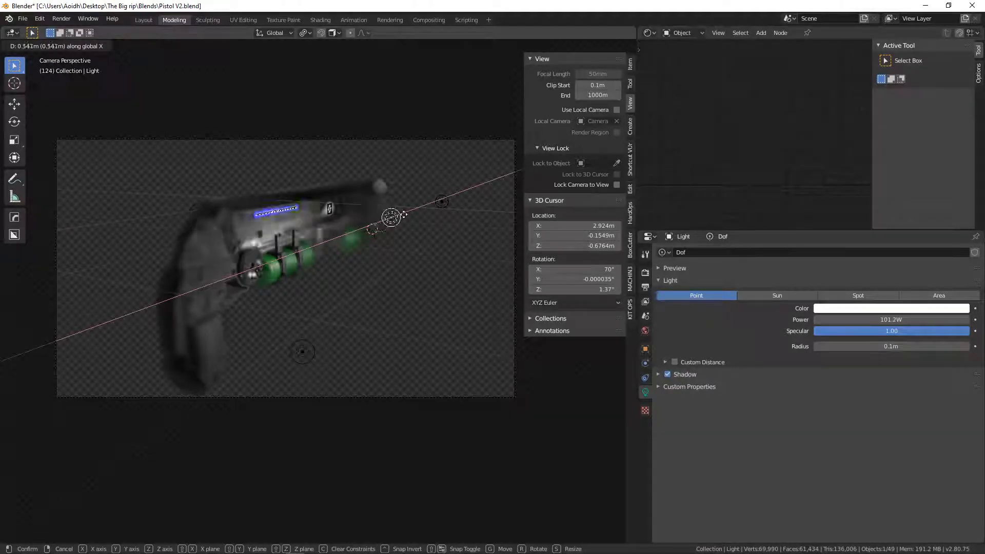
pyautogui.click(421, 209)
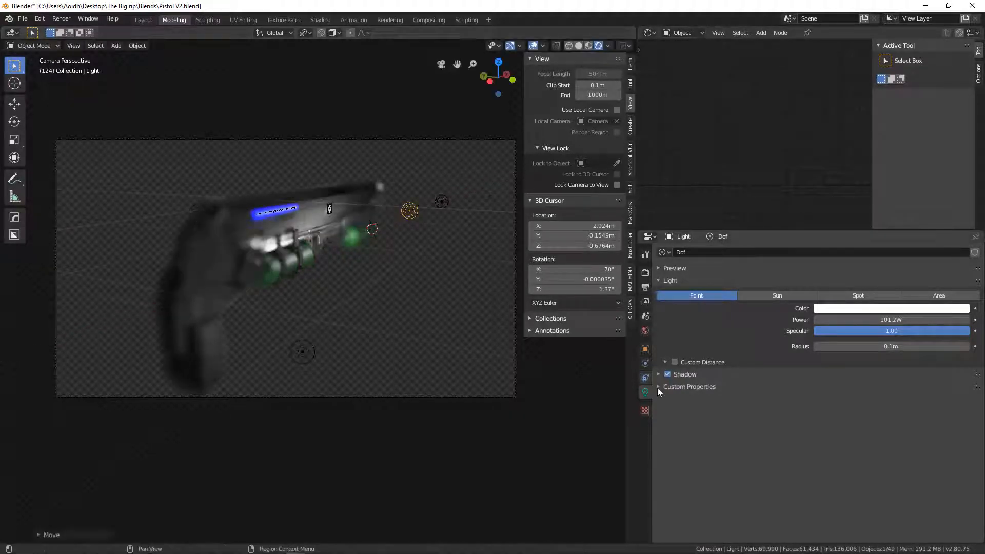
pyautogui.click(438, 140)
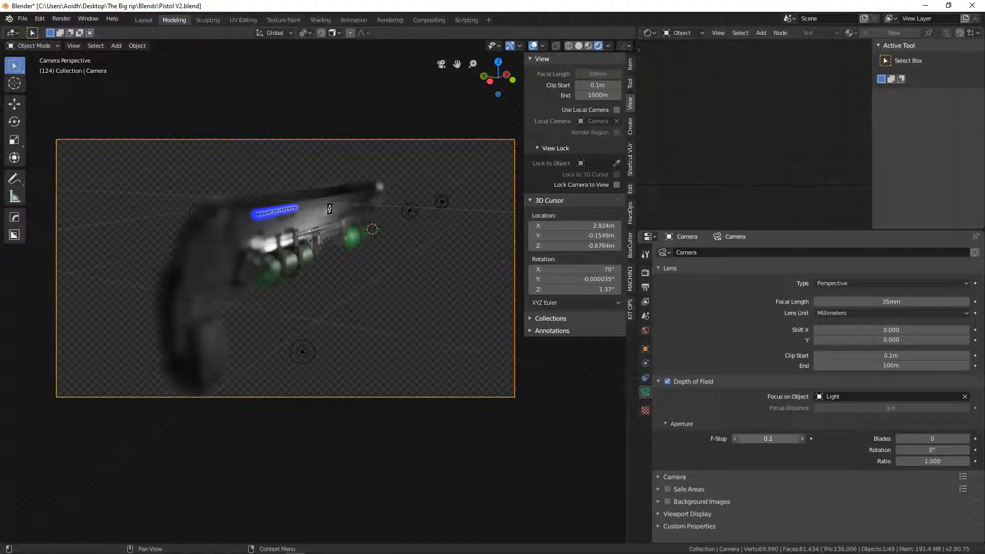
pyautogui.moveTo(767, 439); pyautogui.dragTo(780, 439)
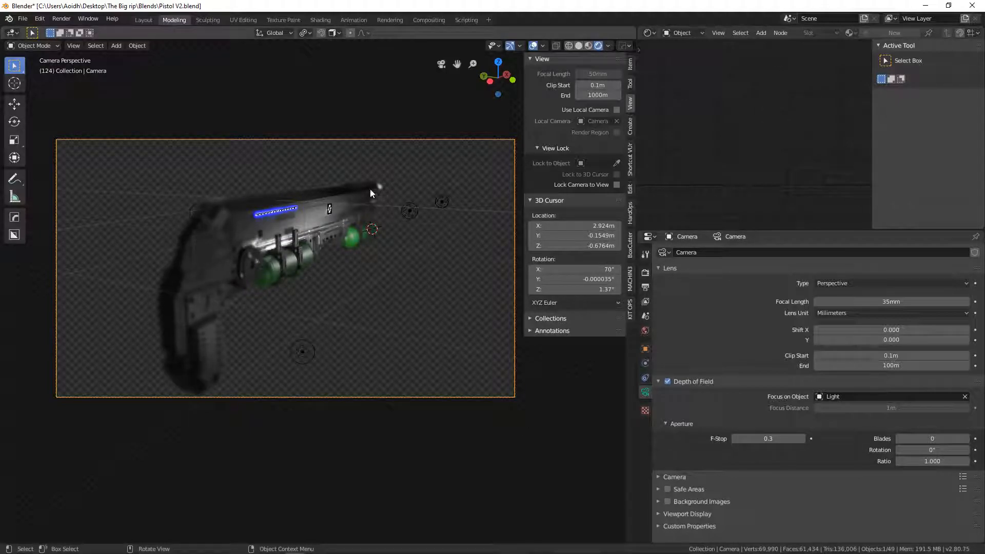
# Move the Dof focus light about 1.7 m back along the global X axis to shift the focus toward the grip.
pyautogui.click(409, 210)
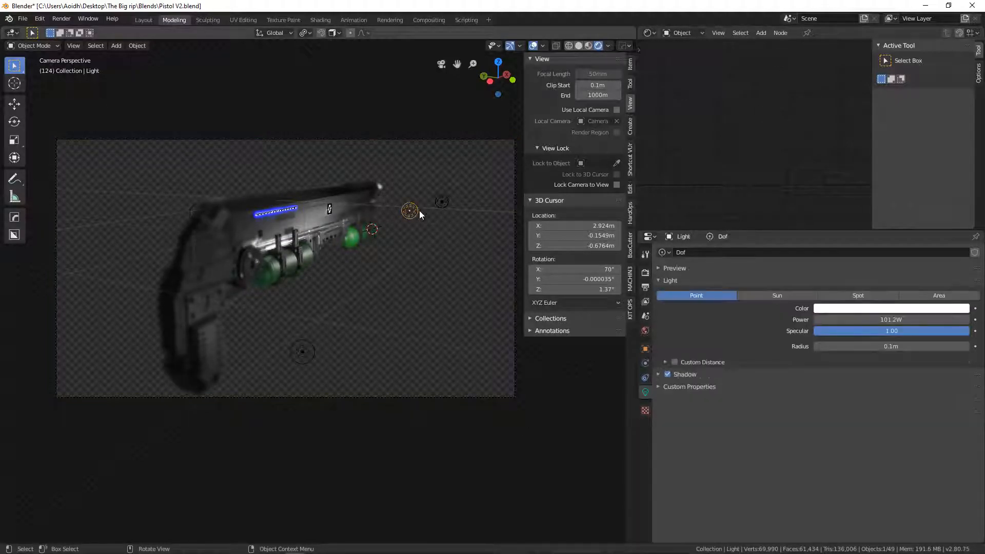
pyautogui.press('g')
pyautogui.press('x')
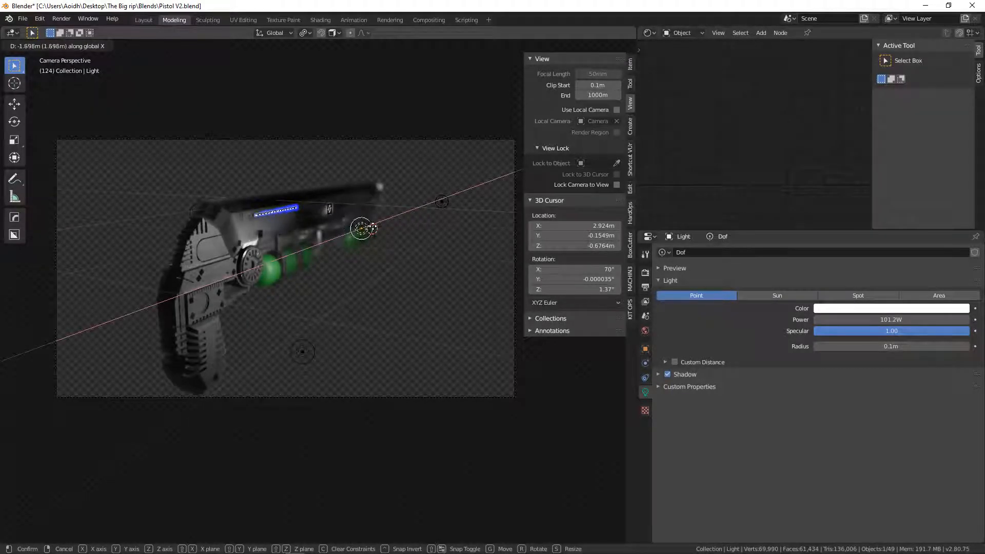
pyautogui.click(368, 230)
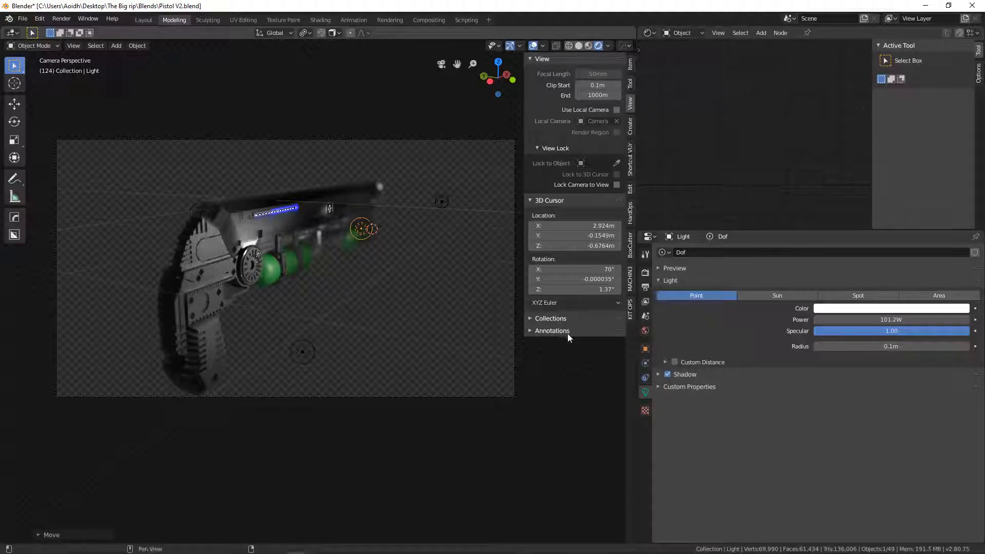
# Enable Bloom in the Eevee render settings and look closer at the glow on the gun.
pyautogui.click(645, 287)
pyautogui.click(646, 272)
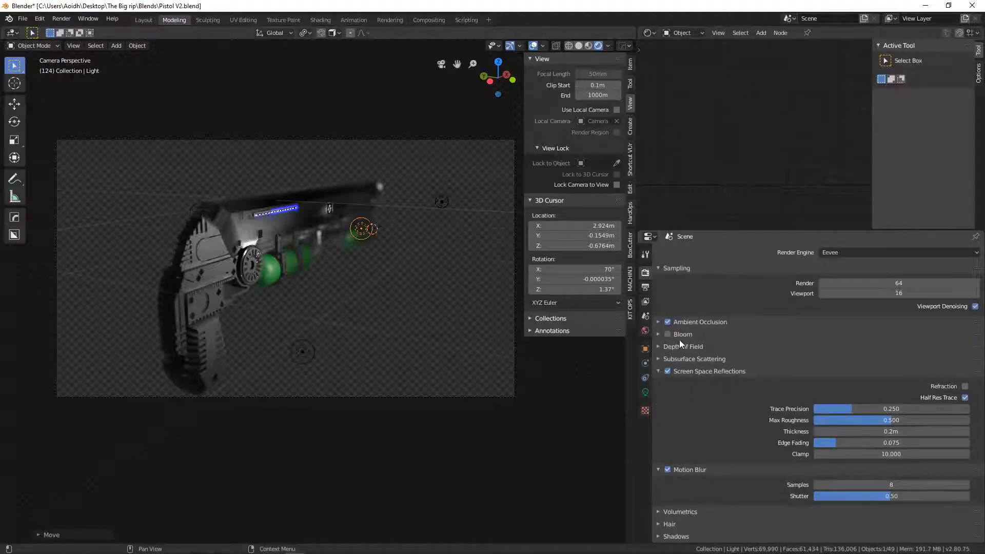
pyautogui.click(667, 334)
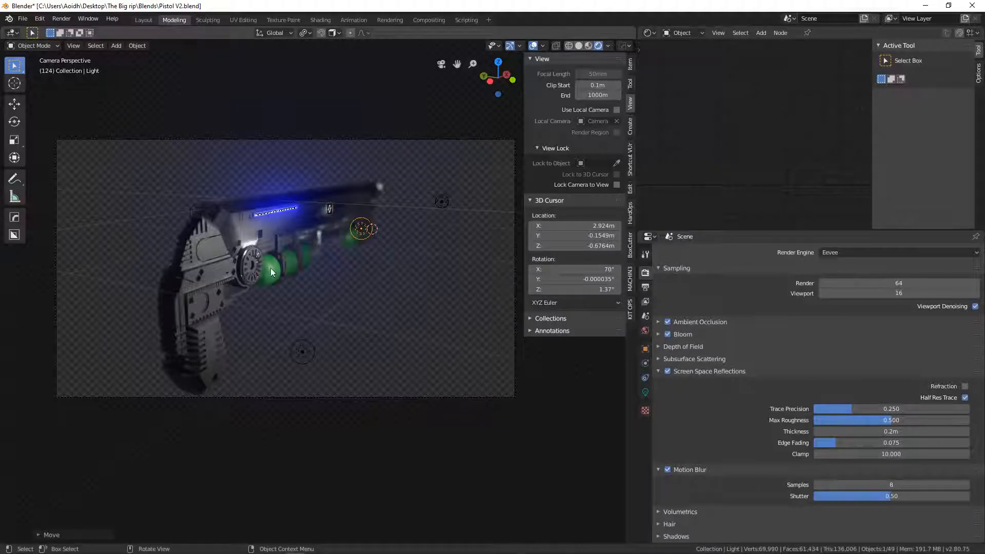
pyautogui.scroll(3, 271, 267)
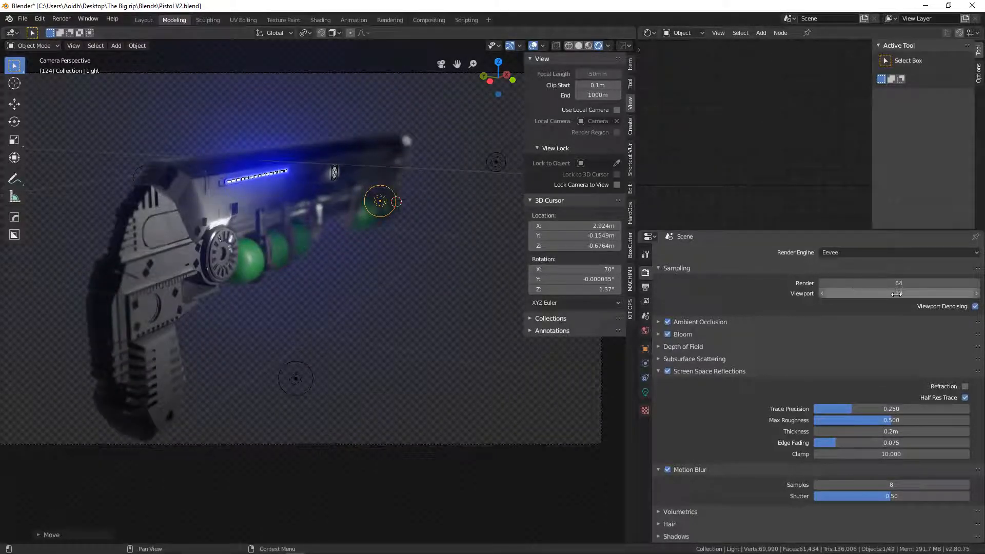
# Disable Viewport Denoising, set the viewport samples to 2 and inspect the gun's surface up close.
pyautogui.click(976, 307)
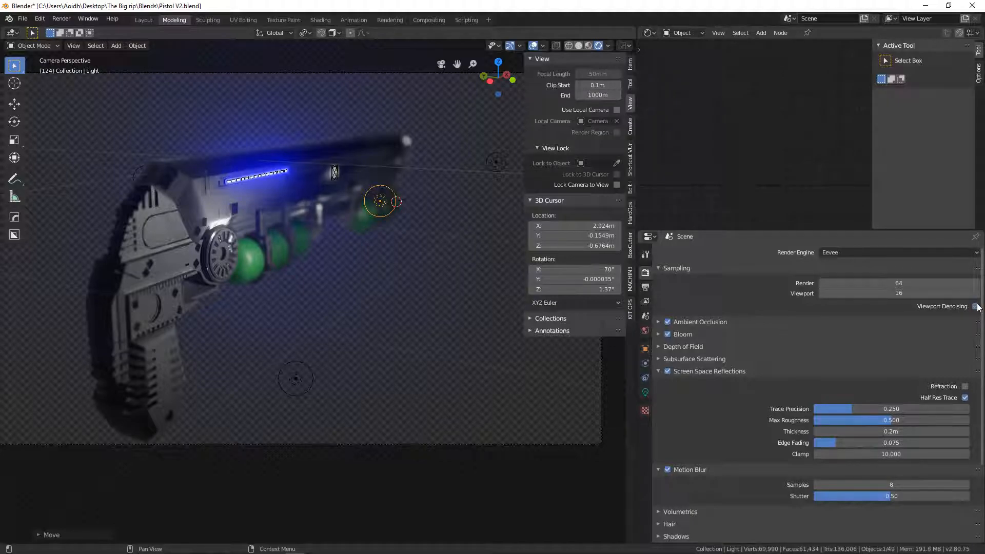
pyautogui.click(898, 294)
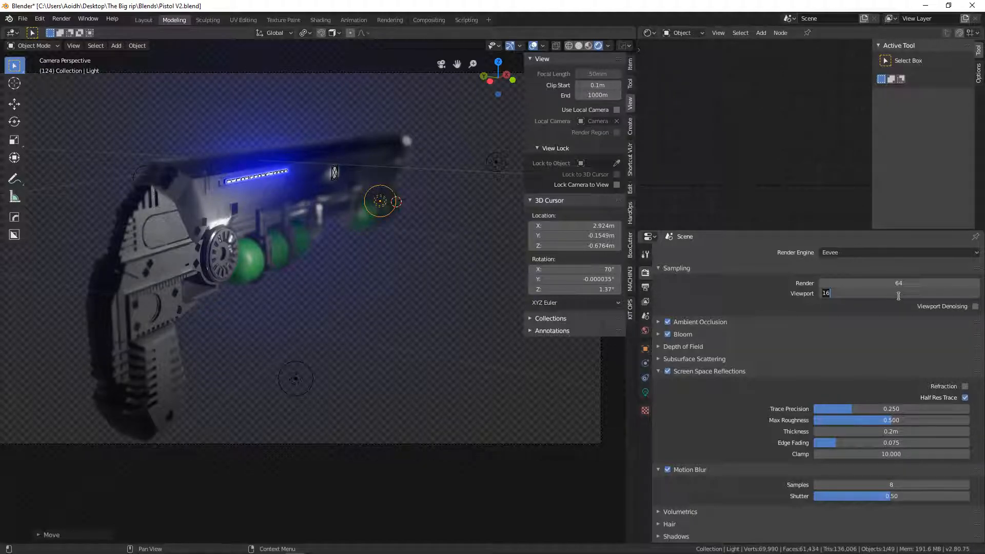
pyautogui.write('2')
pyautogui.press('Return')
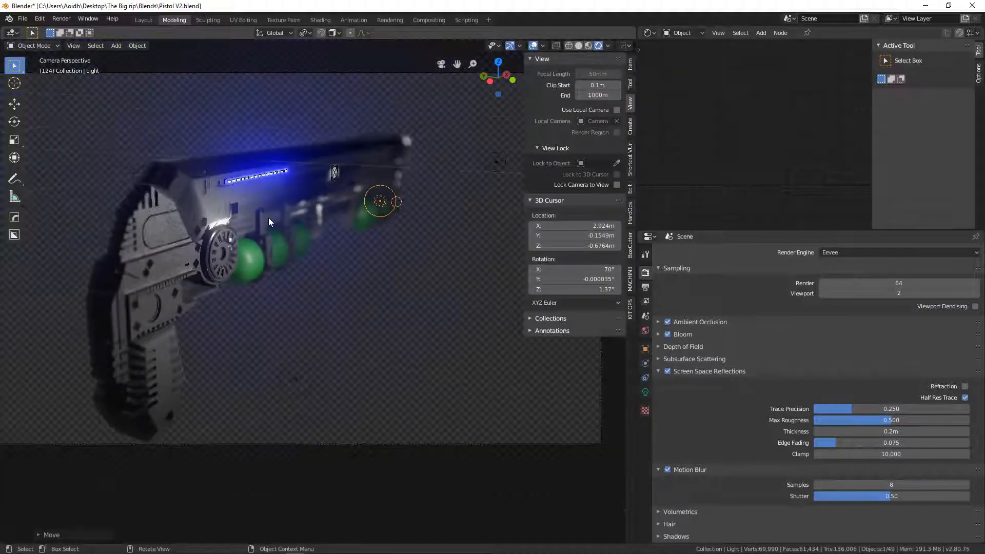
pyautogui.moveTo(269, 218); pyautogui.dragTo(282, 218, button='middle')
pyautogui.scroll(8, 282, 218)
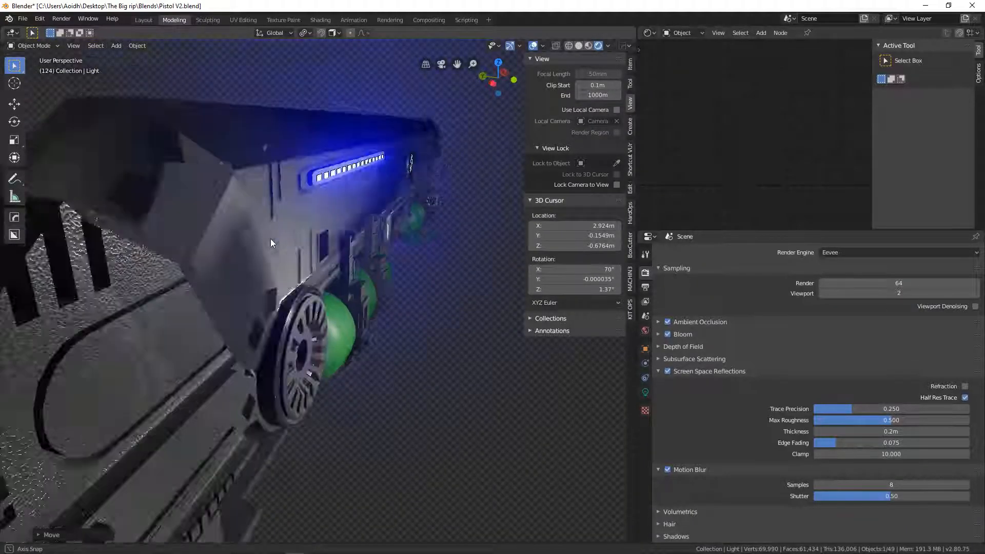
pyautogui.scroll(3, 271, 239)
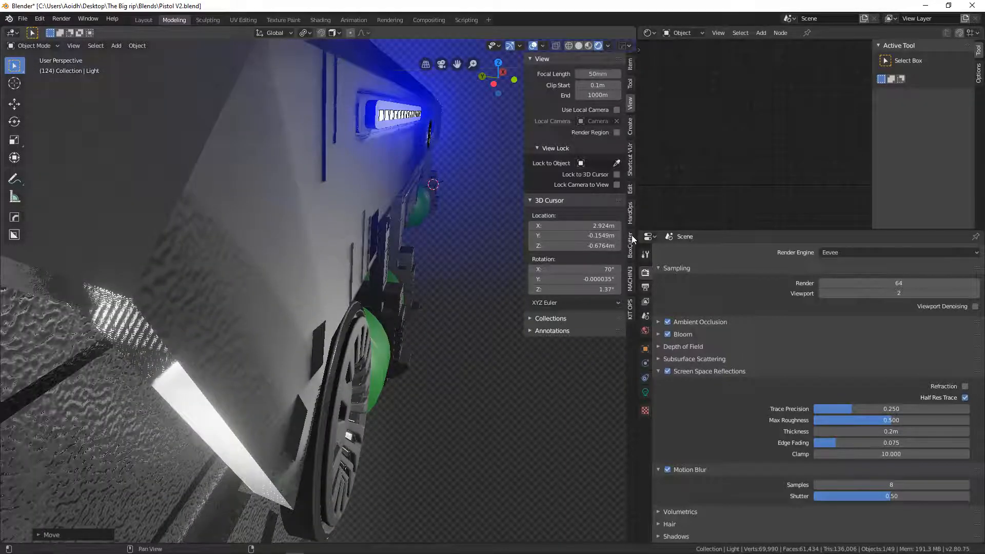
# Try 2445 viewport samples for comparison, and settle on 14 viewport samples with Viewport Denoising enabled.
pyautogui.moveTo(898, 293); pyautogui.dragTo(972, 292)
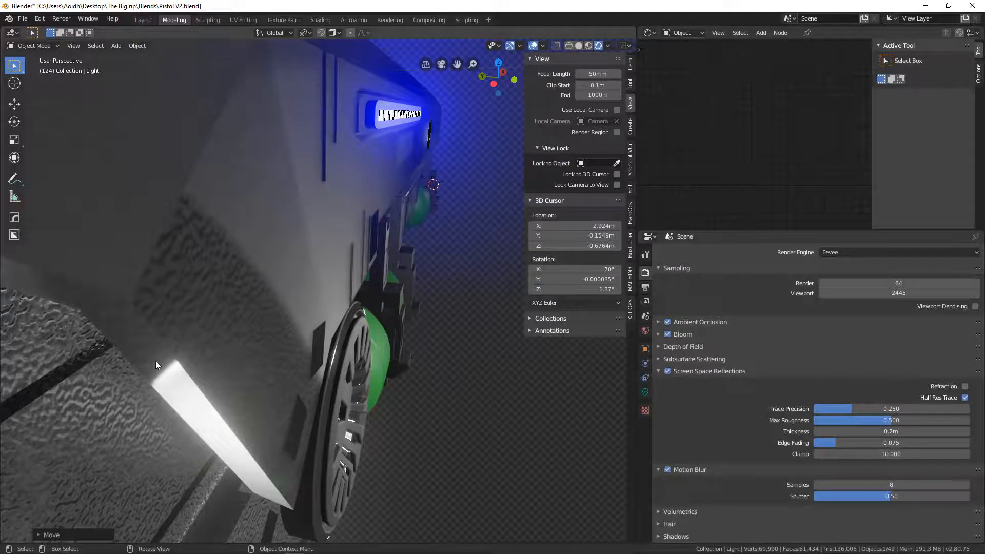
pyautogui.moveTo(899, 293); pyautogui.dragTo(881, 293)
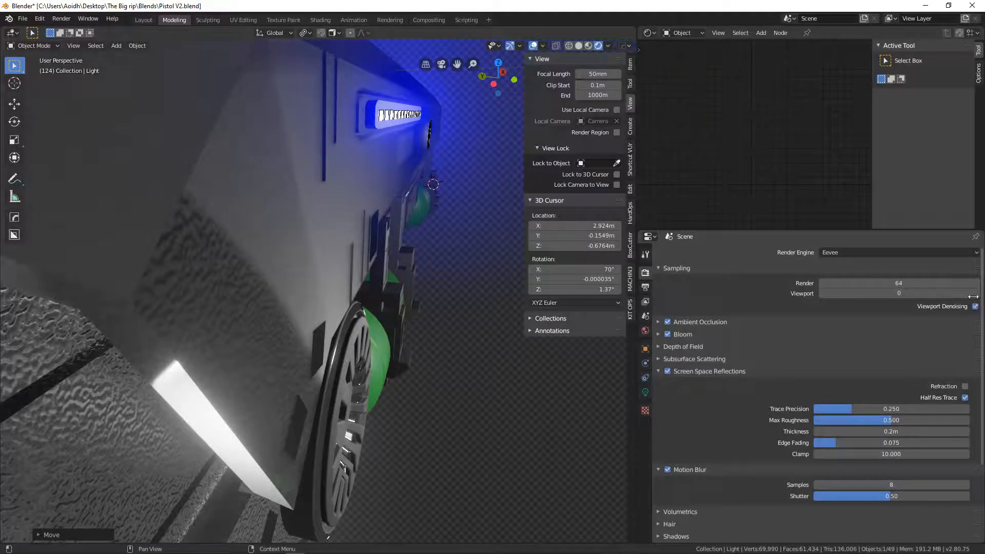
pyautogui.moveTo(900, 293); pyautogui.dragTo(913, 293)
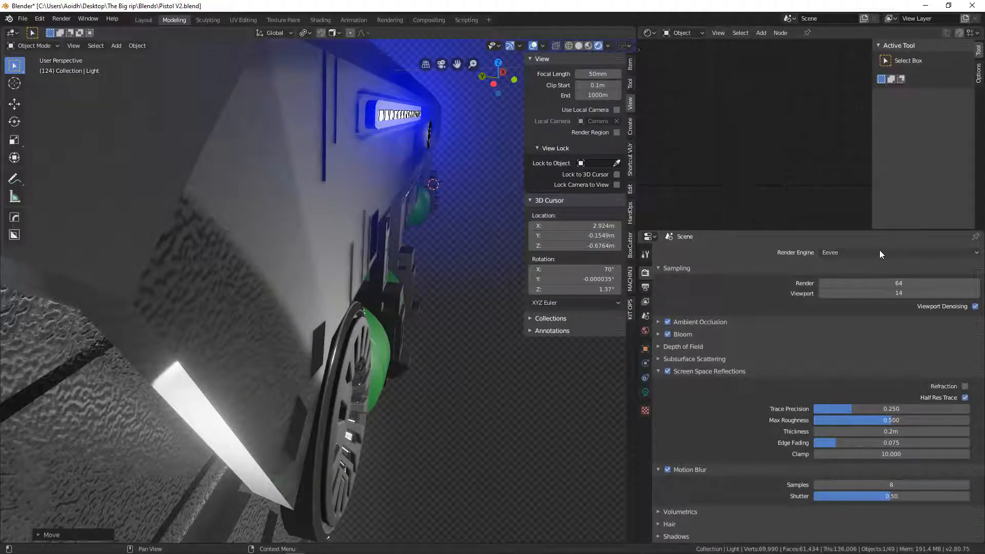
pyautogui.click(862, 252)
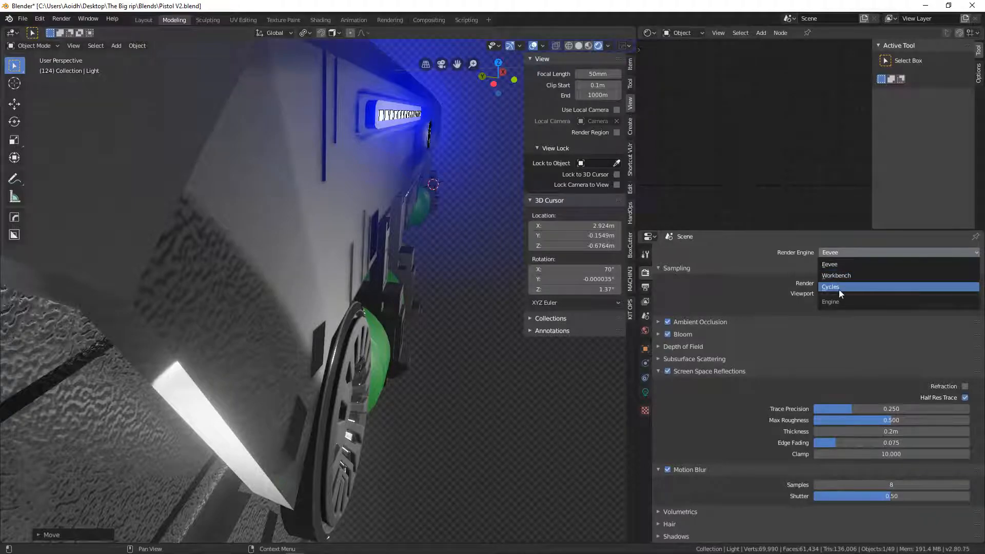
pyautogui.click(793, 269)
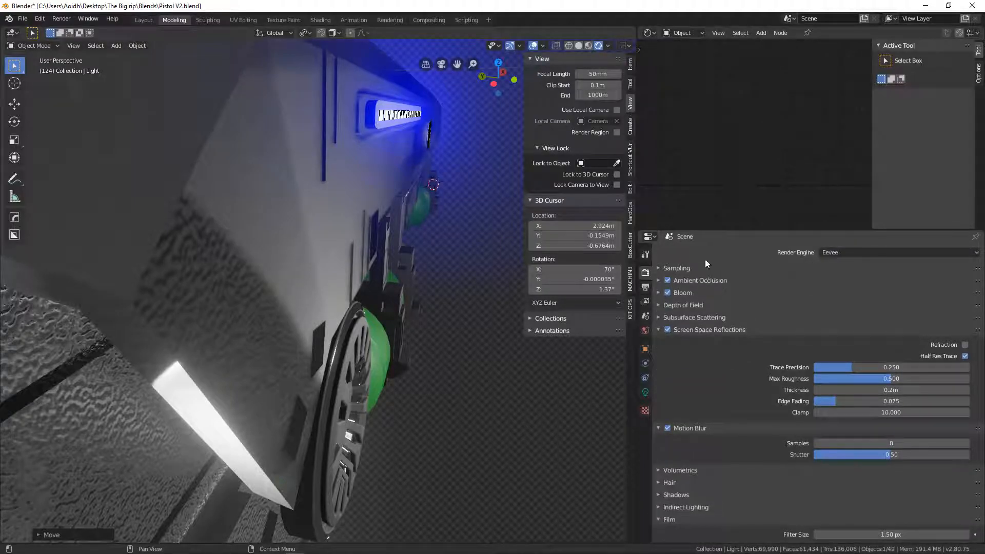
pyautogui.click(655, 265)
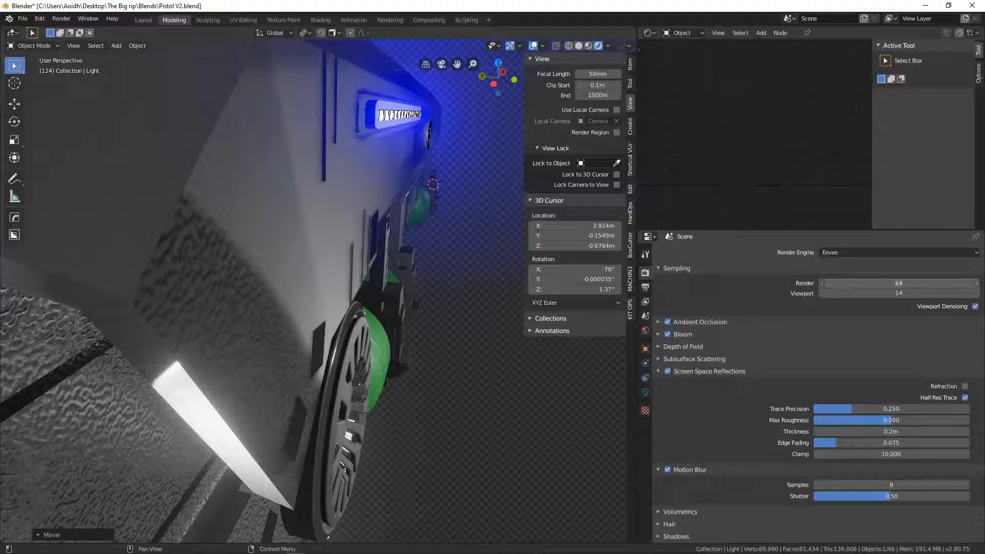
# Render the camera image once with 1 render sample and once with 1119 render samples to compare the quality.
pyautogui.press('F12')
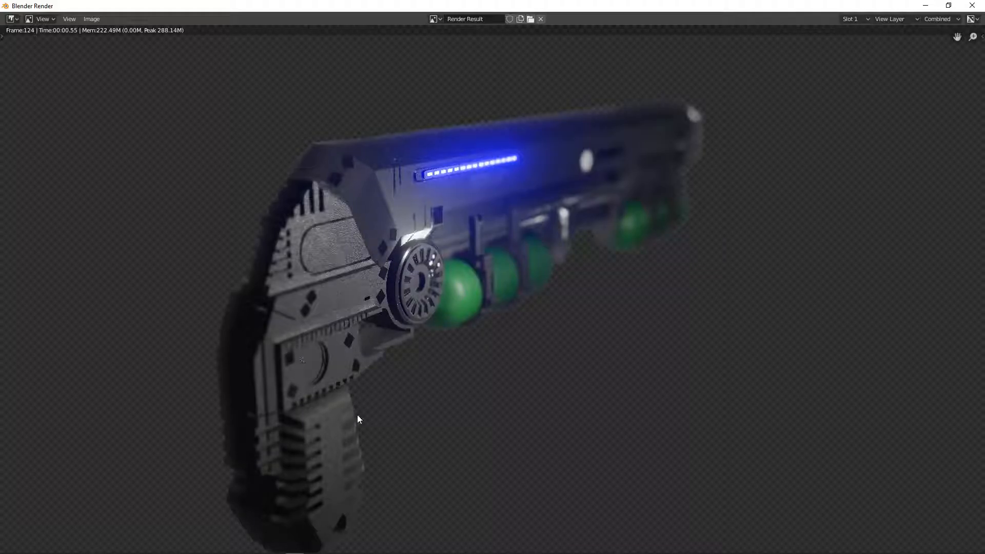
pyautogui.click(921, 6)
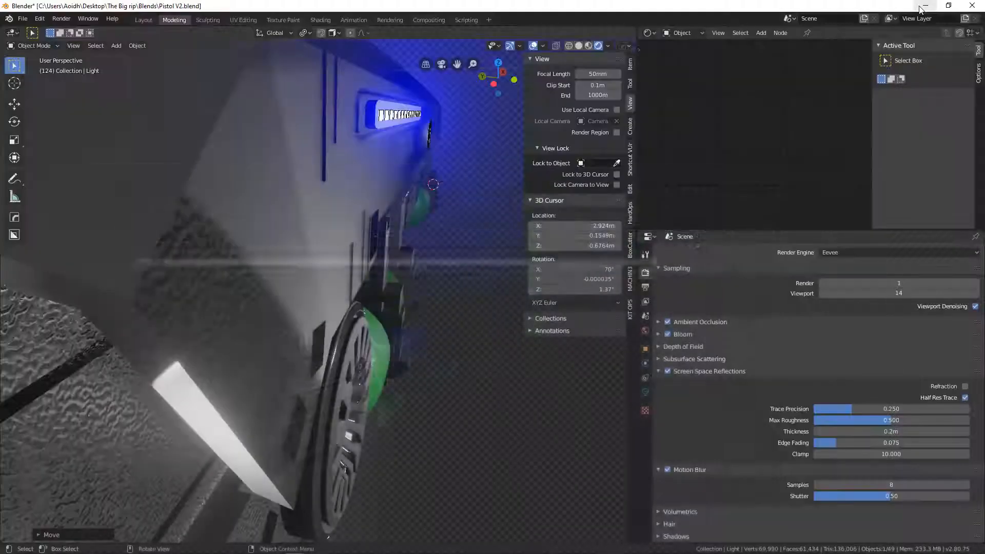
pyautogui.moveTo(860, 283); pyautogui.dragTo(886, 283)
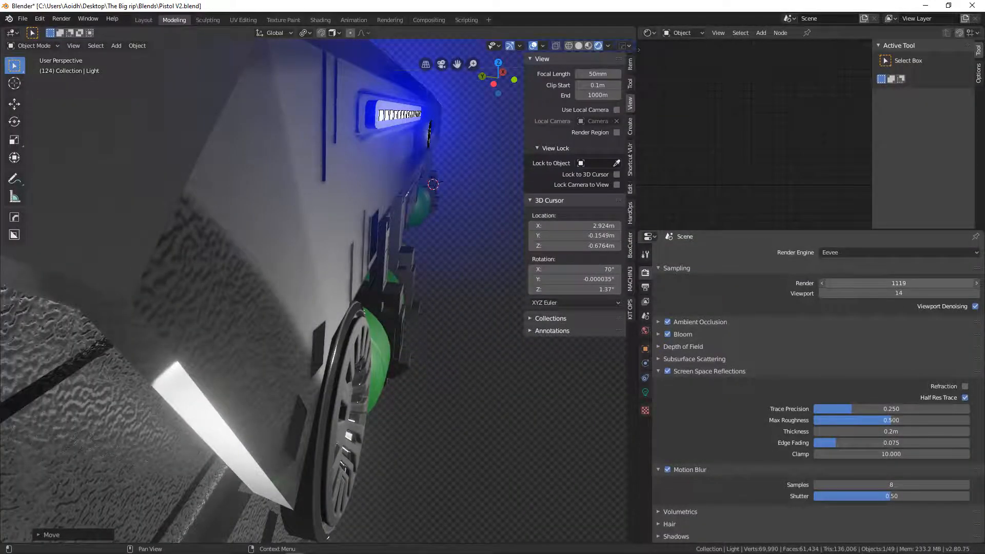
pyautogui.press('F12')
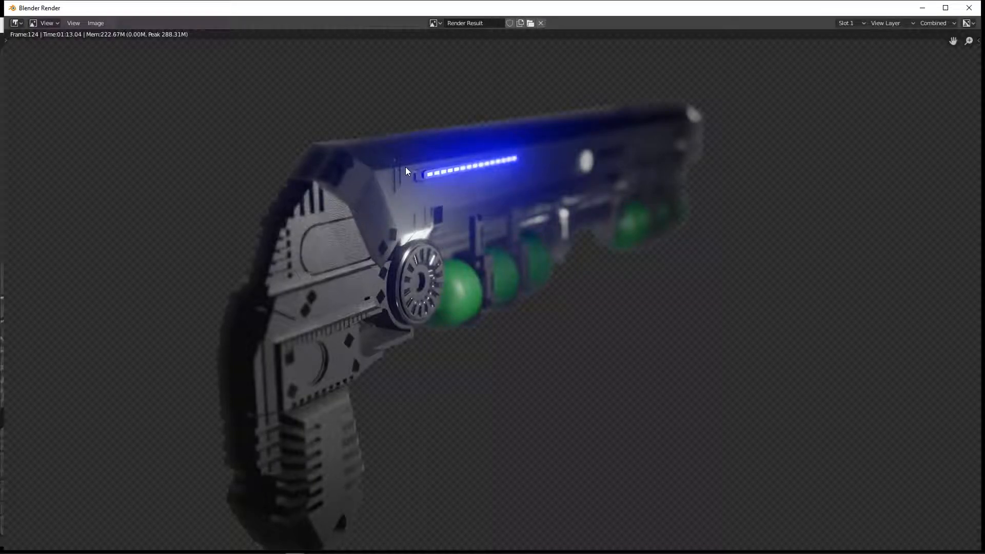
# Inspect the finished 1119-sample render up close around the round dial and green spheres, and close the render window.
pyautogui.scroll(5, 269, 248)
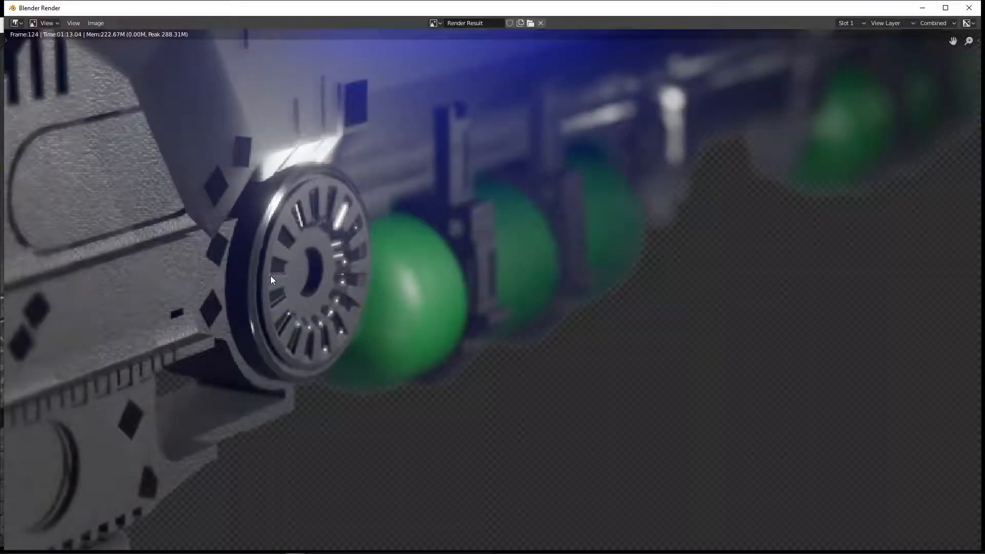
pyautogui.scroll(-5, 271, 278)
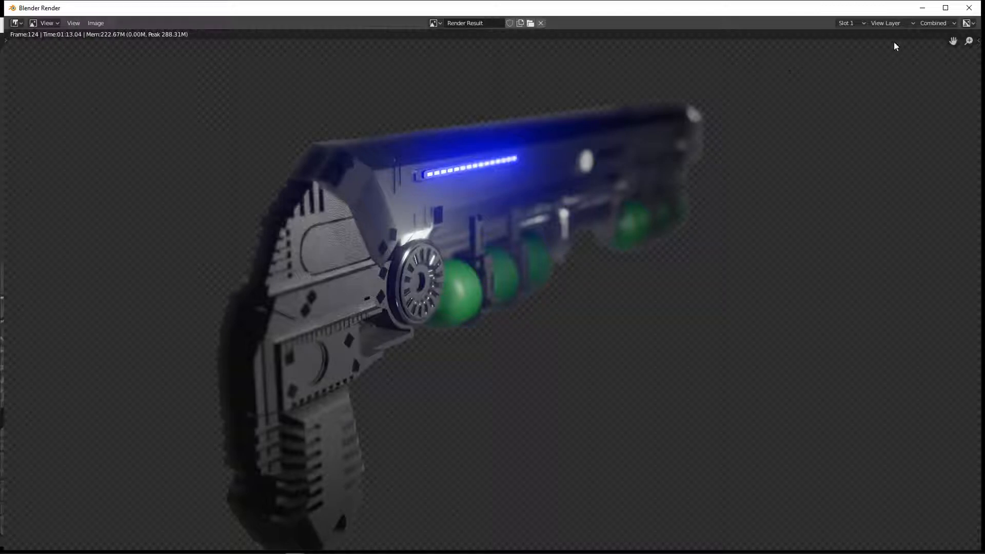
pyautogui.click(968, 7)
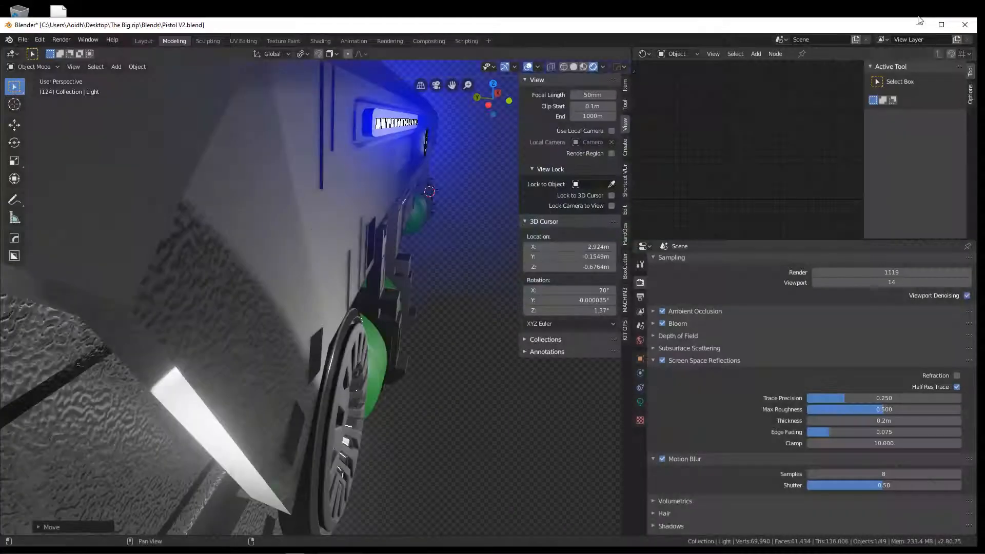
# Return the viewport to the camera view and set the Eevee render samples to 64.
pyautogui.click(949, 25)
pyautogui.scroll(-10, 389, 180)
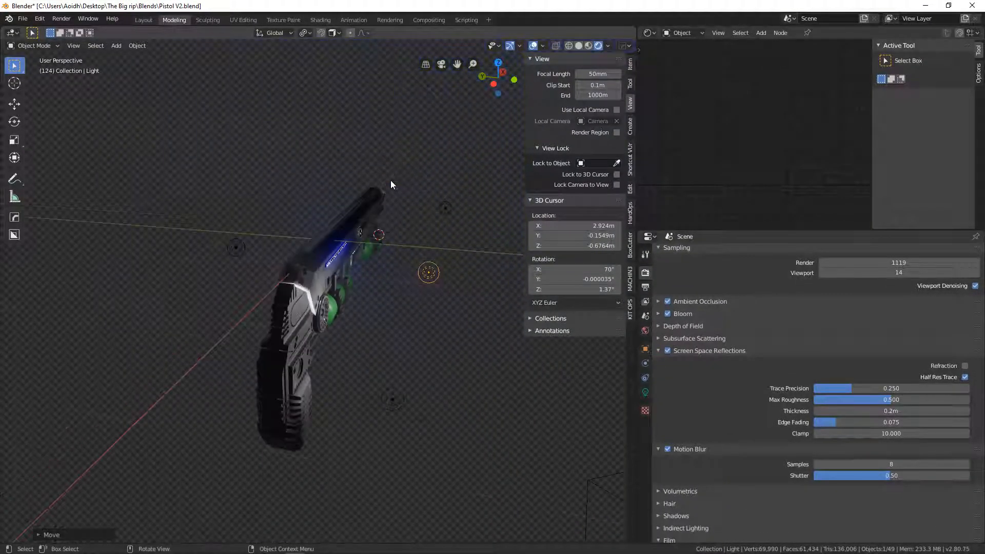
pyautogui.press('KP_0')
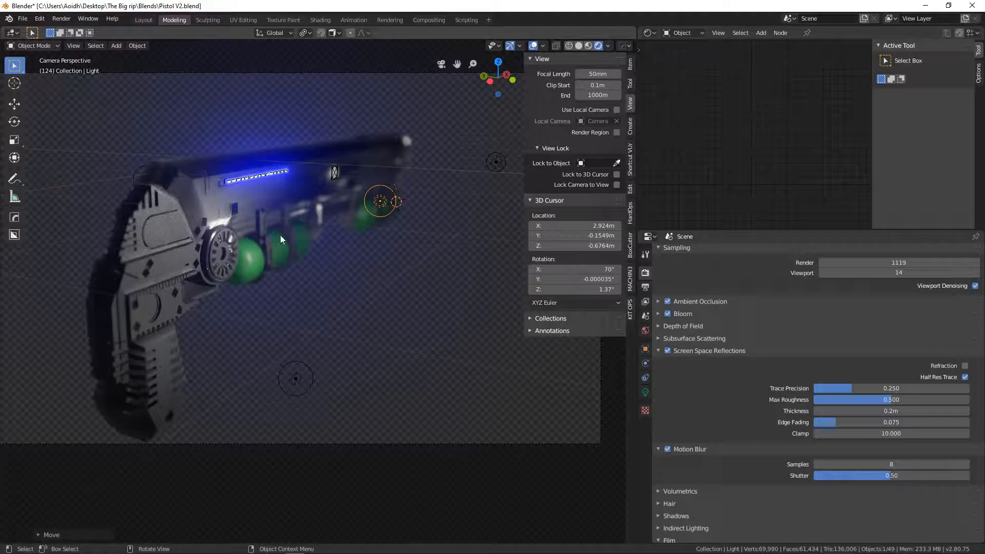
pyautogui.click(866, 263)
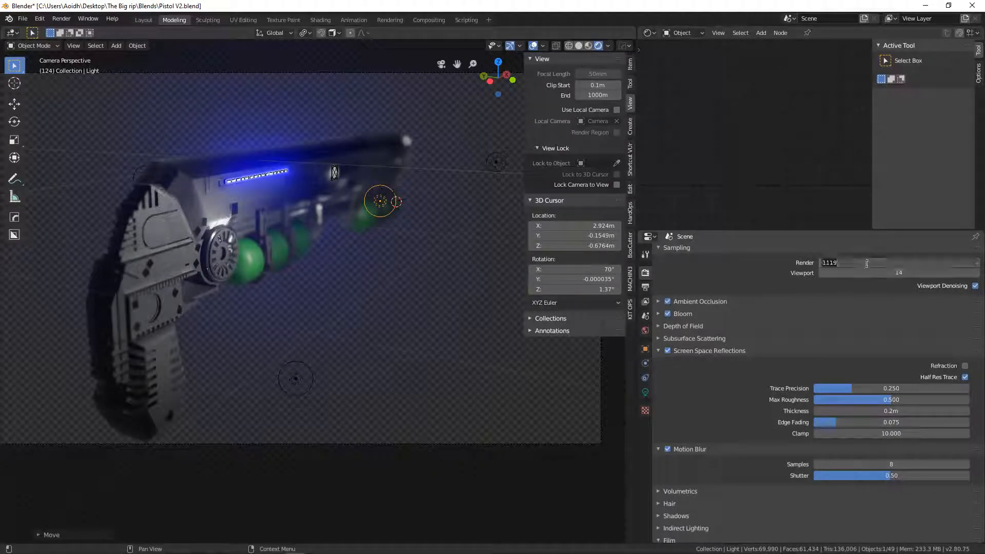
pyautogui.write('64')
pyautogui.press('Return')
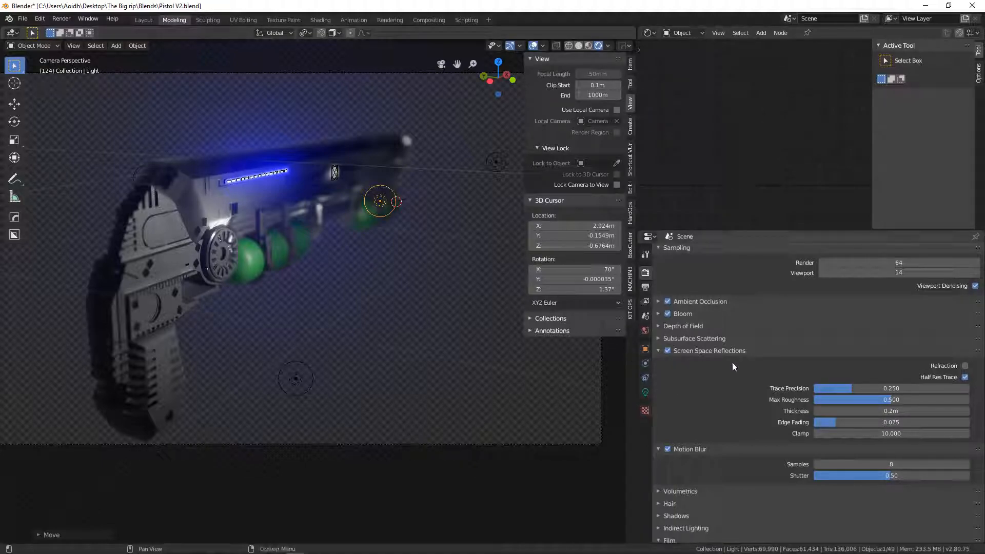
# Look over the Eevee Shadows settings and collapse them again.
pyautogui.scroll(-4, 735, 371)
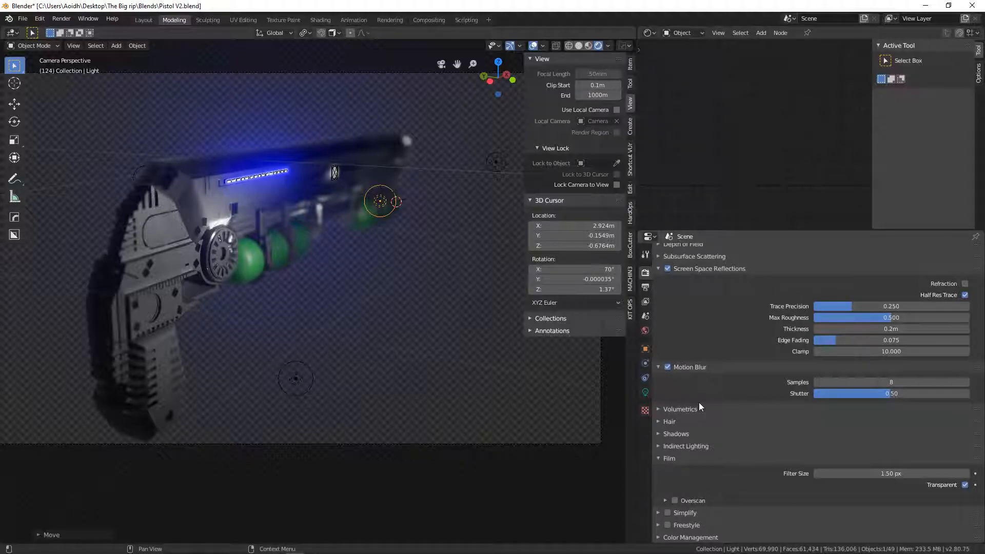
pyautogui.click(664, 434)
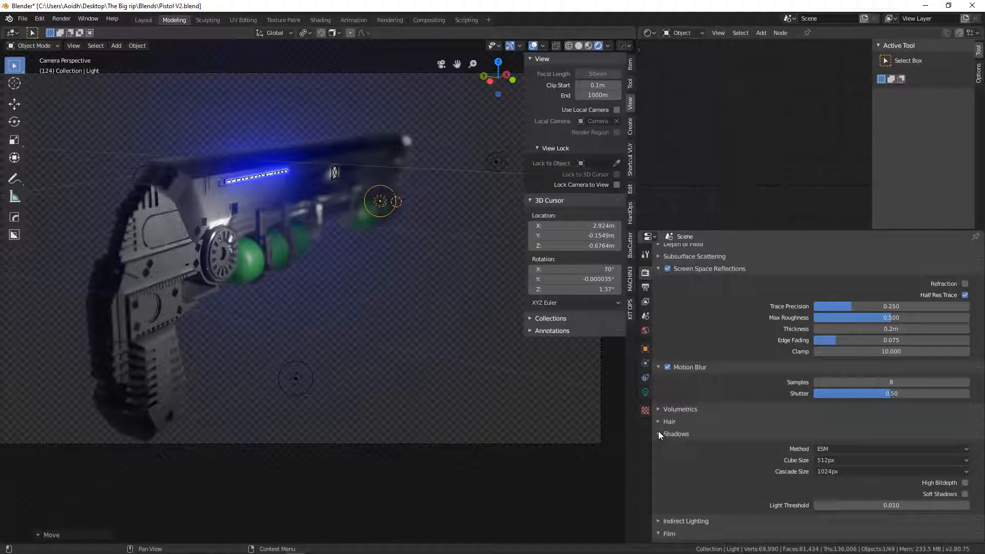
pyautogui.click(658, 433)
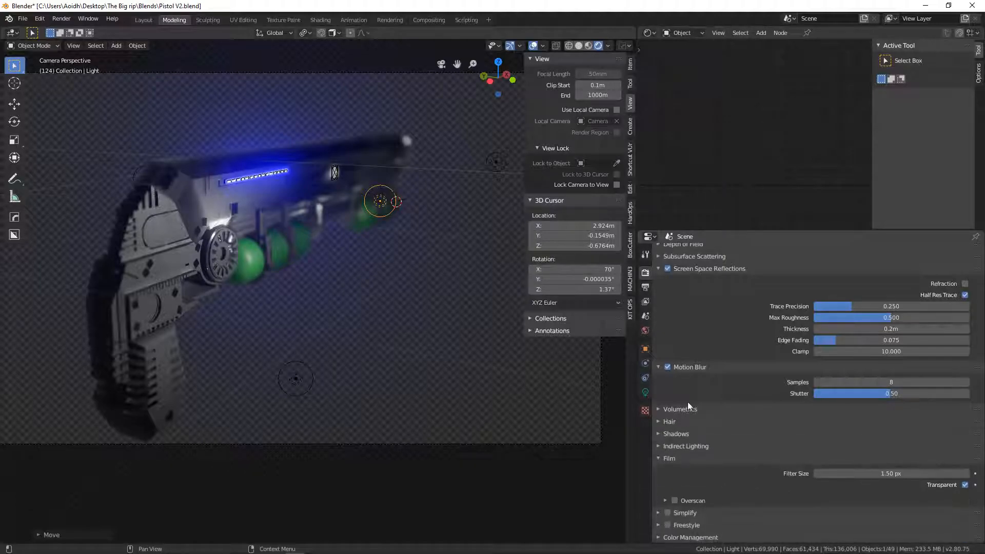
# Review the output settings, including the dimensions, the available file formats and the RGBA color option.
pyautogui.click(647, 287)
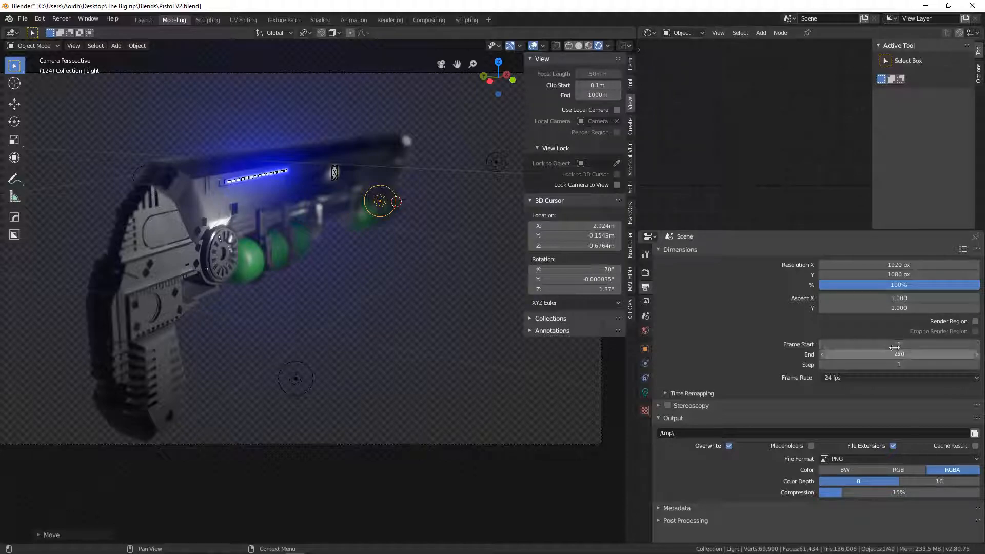
pyautogui.click(61, 19)
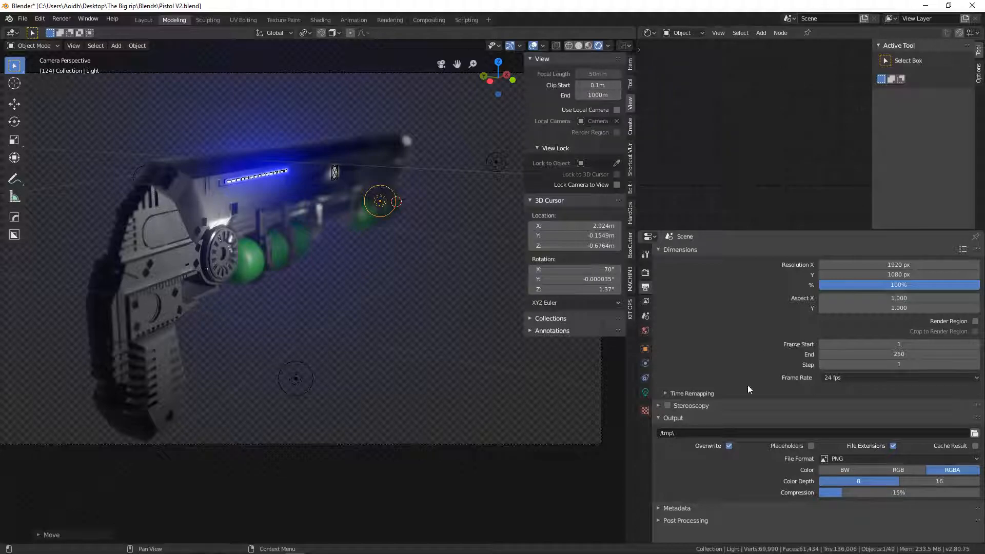
pyautogui.click(857, 457)
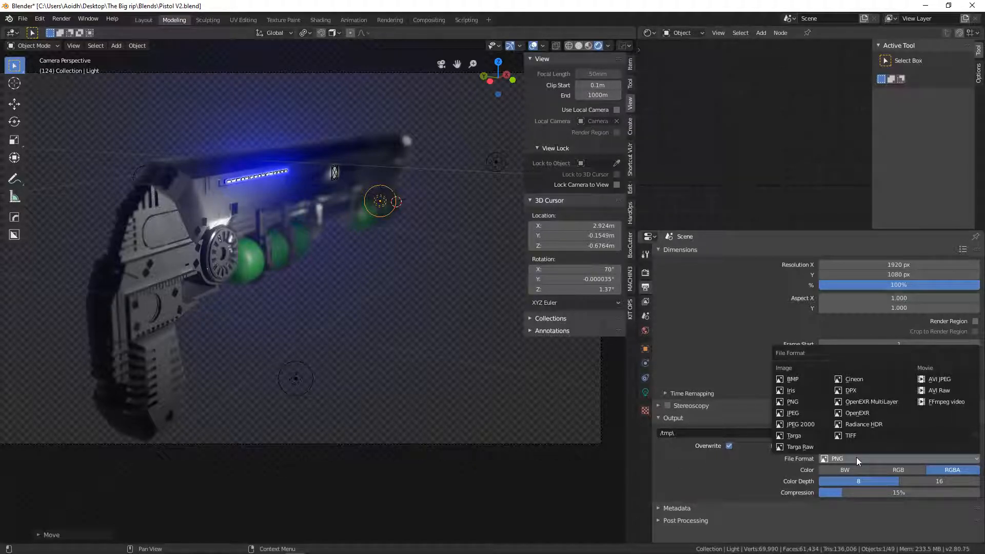
pyautogui.click(949, 471)
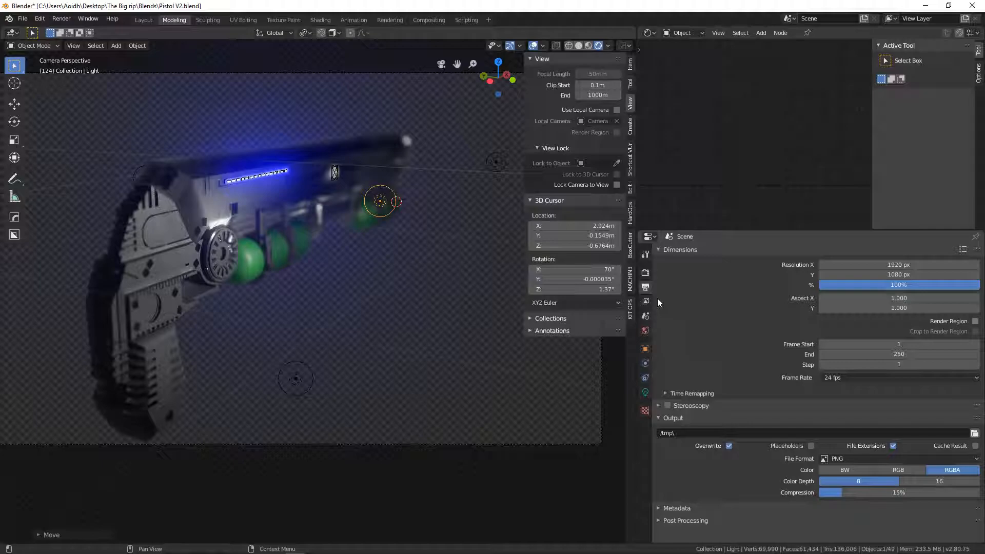
# Turn off the Film's Transparent option and set the World Background node's color to dark blue.
pyautogui.click(645, 273)
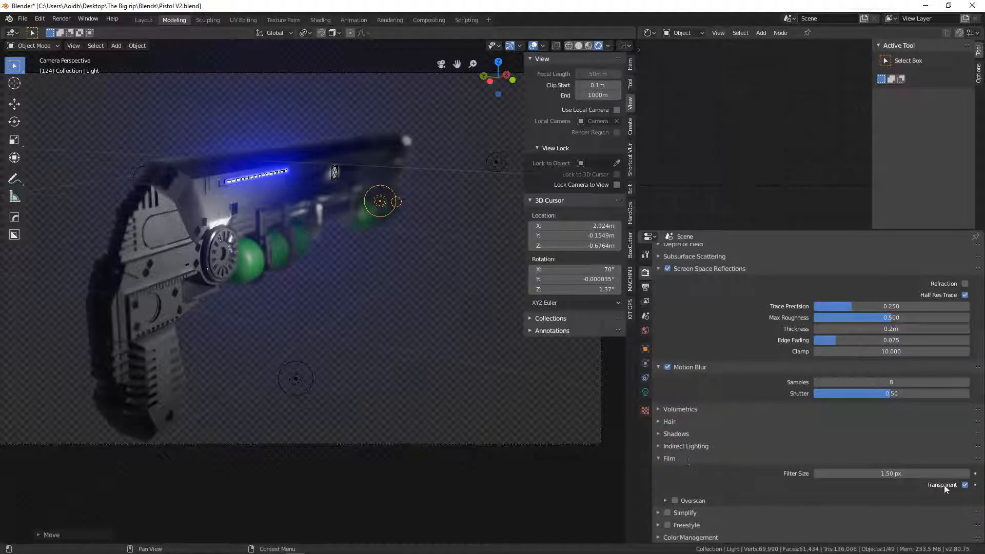
pyautogui.click(965, 486)
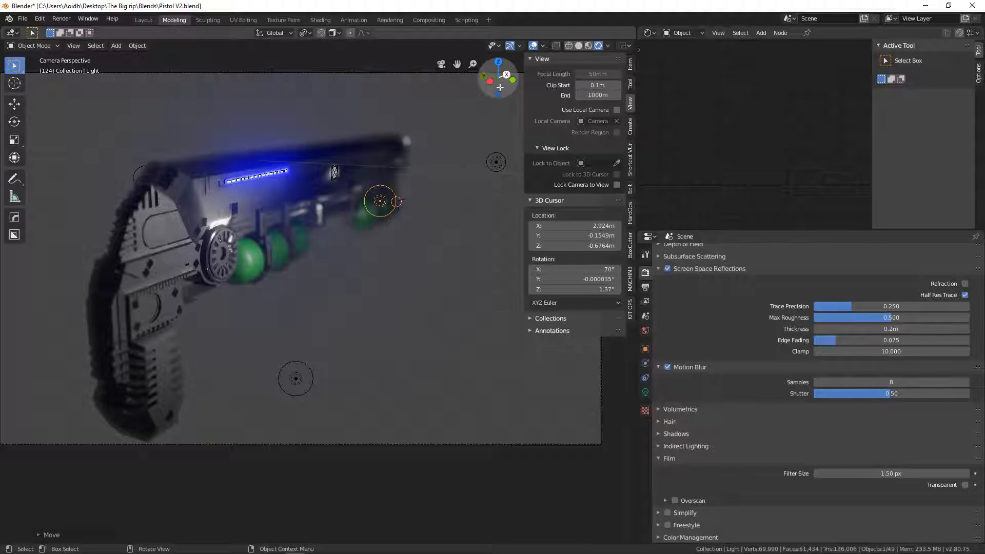
pyautogui.click(685, 32)
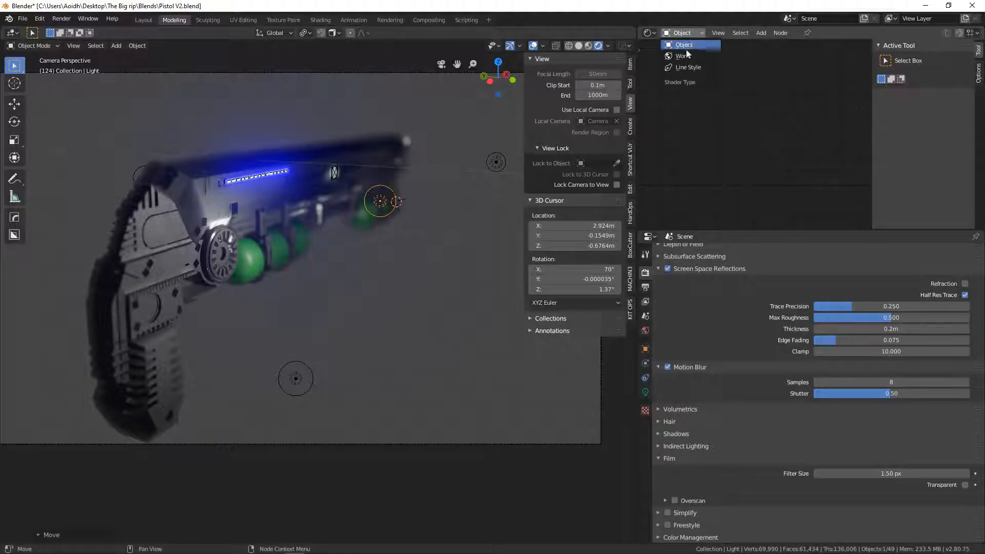
pyautogui.click(686, 50)
pyautogui.moveTo(793, 128)
pyautogui.mouseDown(button='middle')
pyautogui.moveTo(749, 104)
pyautogui.moveTo(872, 129)
pyautogui.moveTo(839, 140)
pyautogui.moveTo(782, 130)
pyautogui.mouseUp(button='middle')
pyautogui.scroll(3, 790, 129)
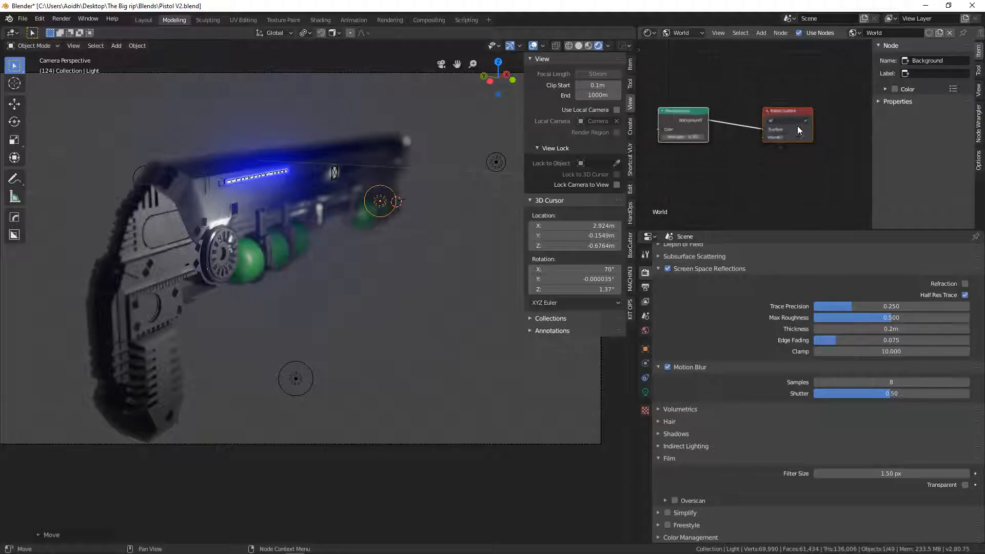
pyautogui.click(677, 128)
pyautogui.click(730, 156)
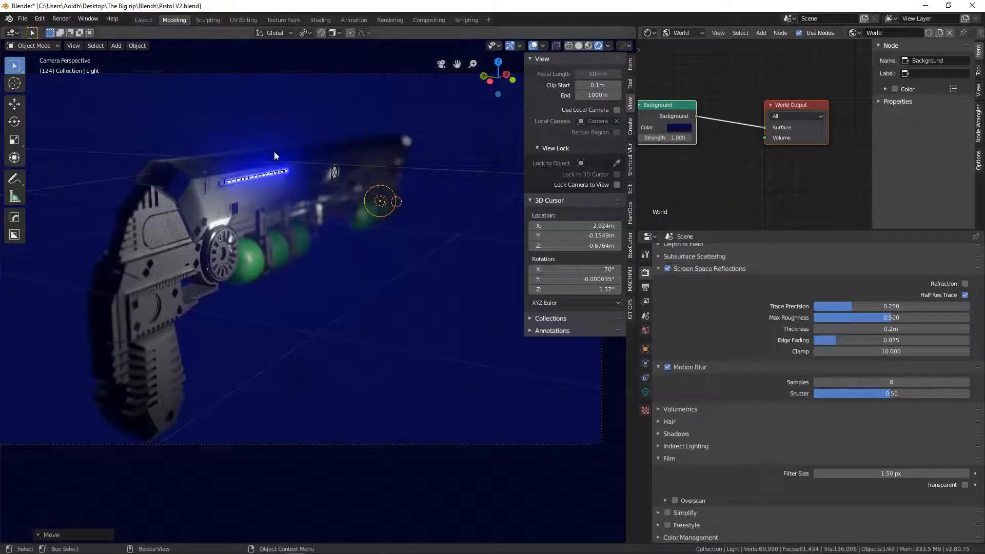
pyautogui.moveTo(718, 139); pyautogui.dragTo(732, 134, button='middle')
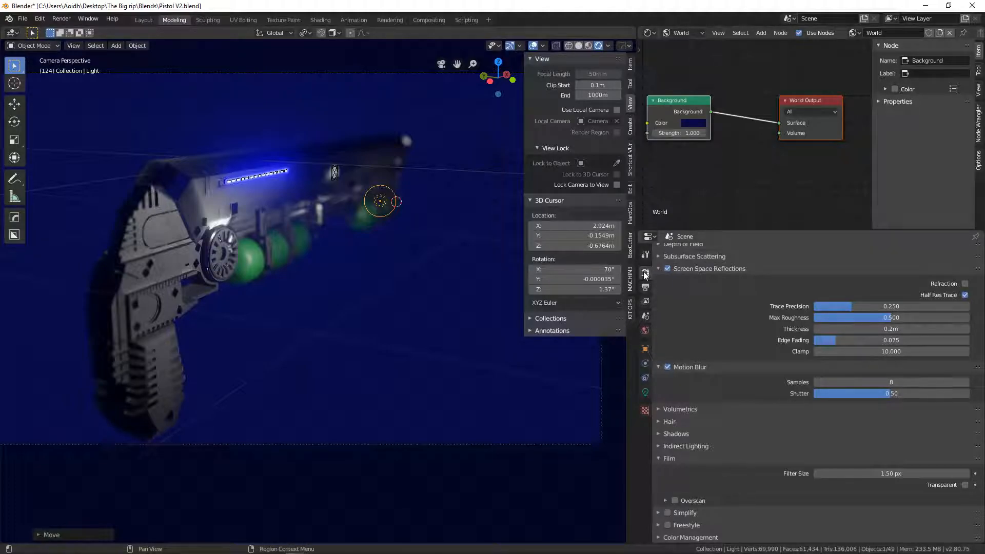
# Enable the Film's Transparent option again and choose PNG as the output file format.
pyautogui.click(965, 485)
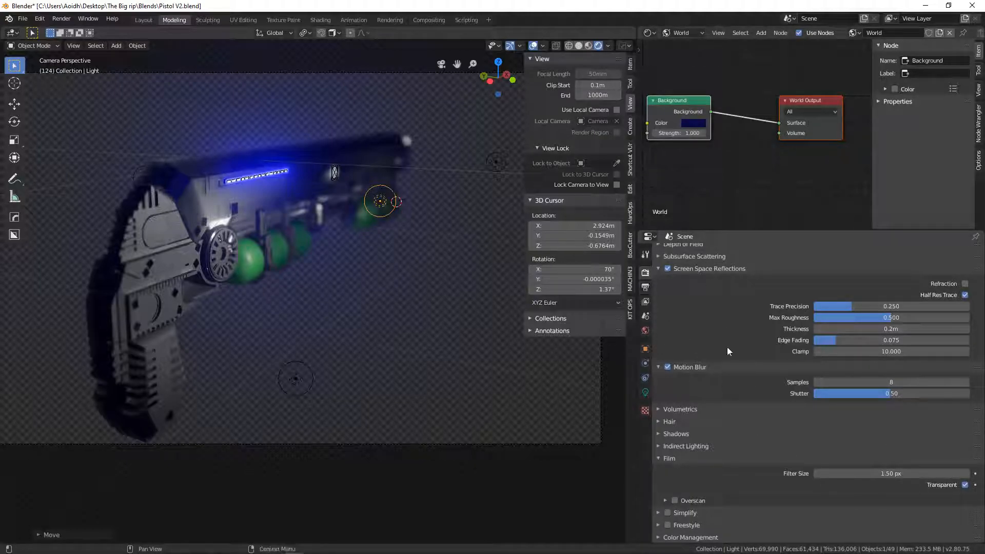
pyautogui.click(641, 287)
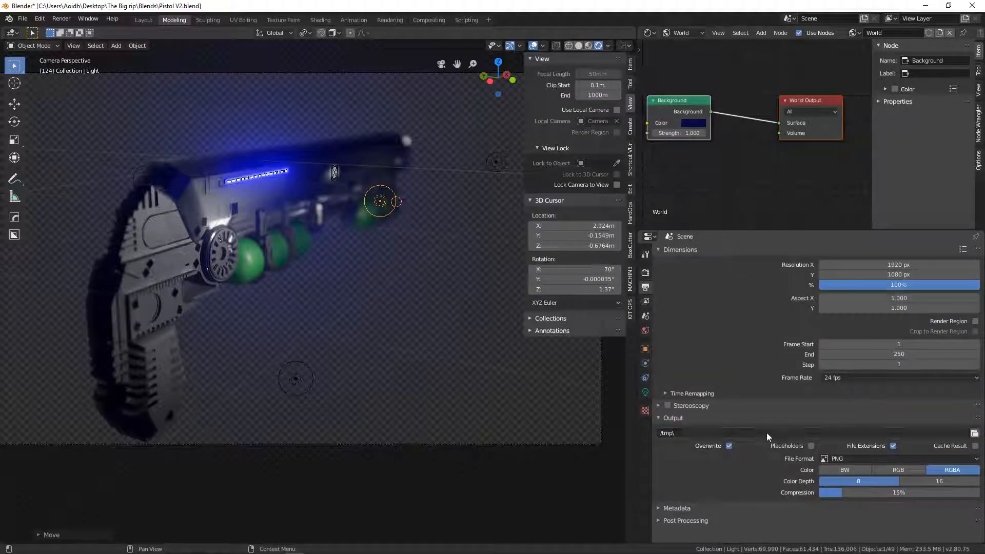
pyautogui.click(934, 461)
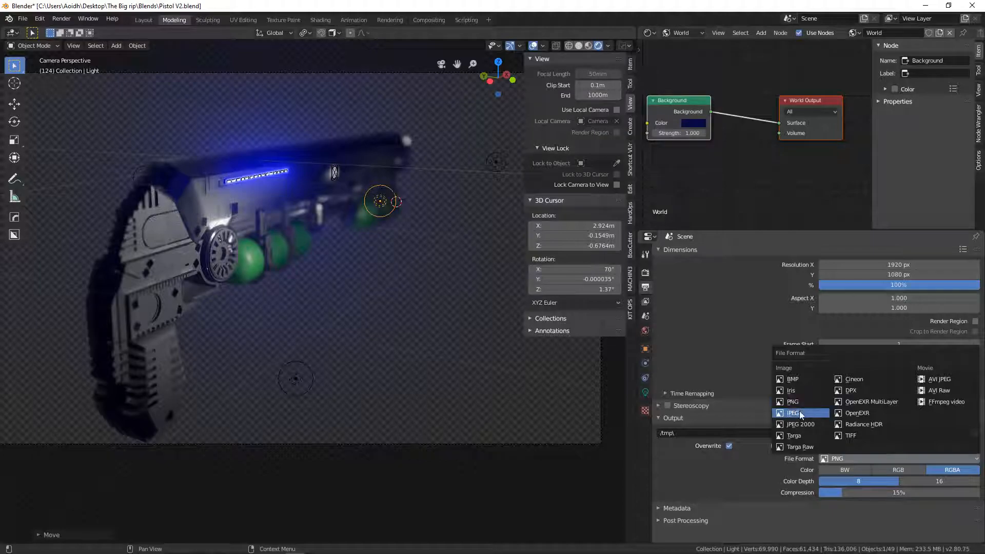
pyautogui.click(880, 457)
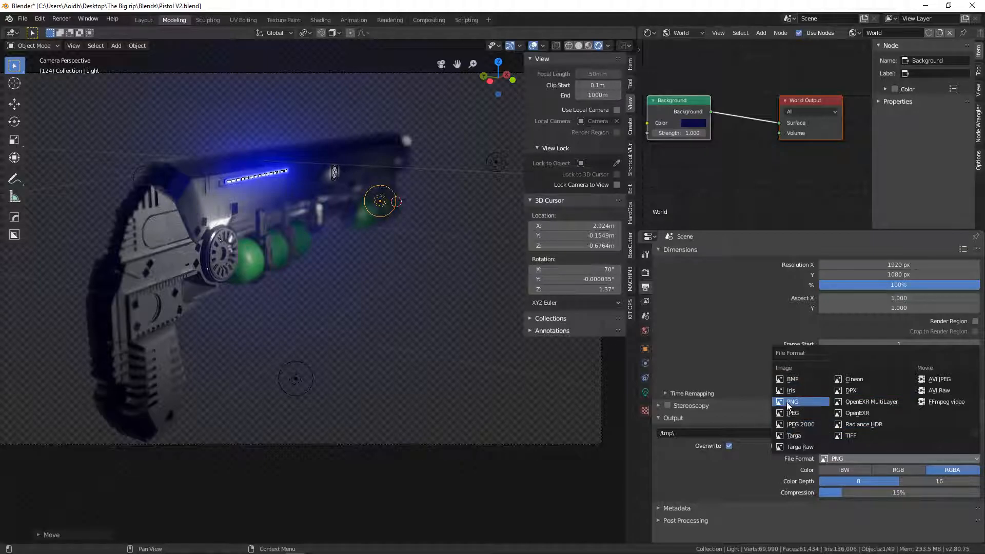
pyautogui.click(805, 402)
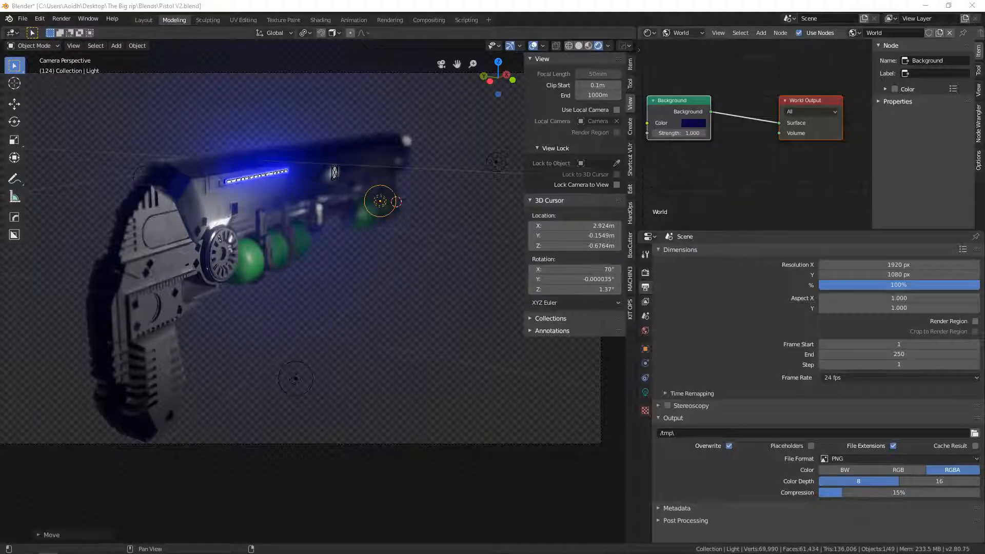
# Switch to File Explorer and open the Shot1 folder inside The Big rip, Cut Scenes, Opening Sequence.
pyautogui.moveTo(984, 63); pyautogui.dragTo(345, 70)
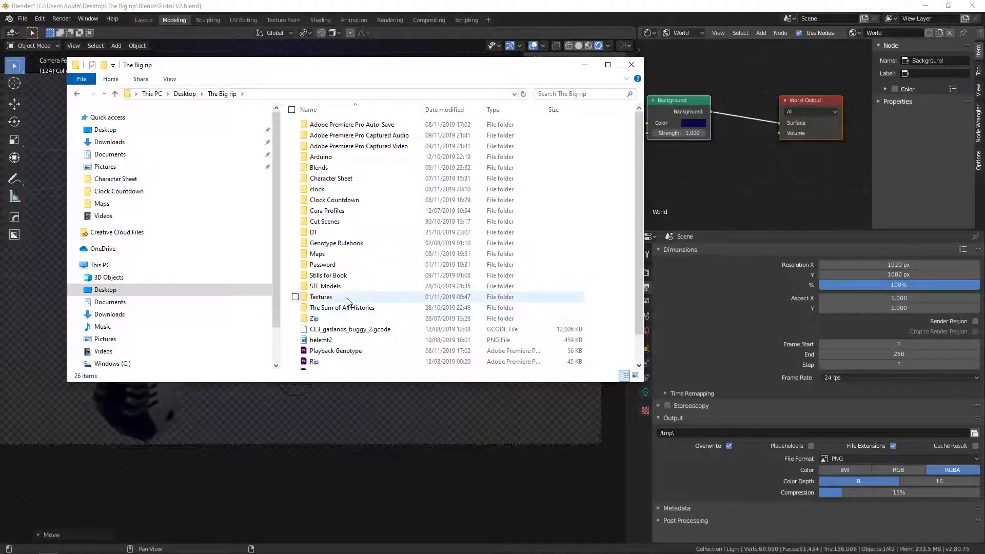
pyautogui.doubleClick(337, 223)
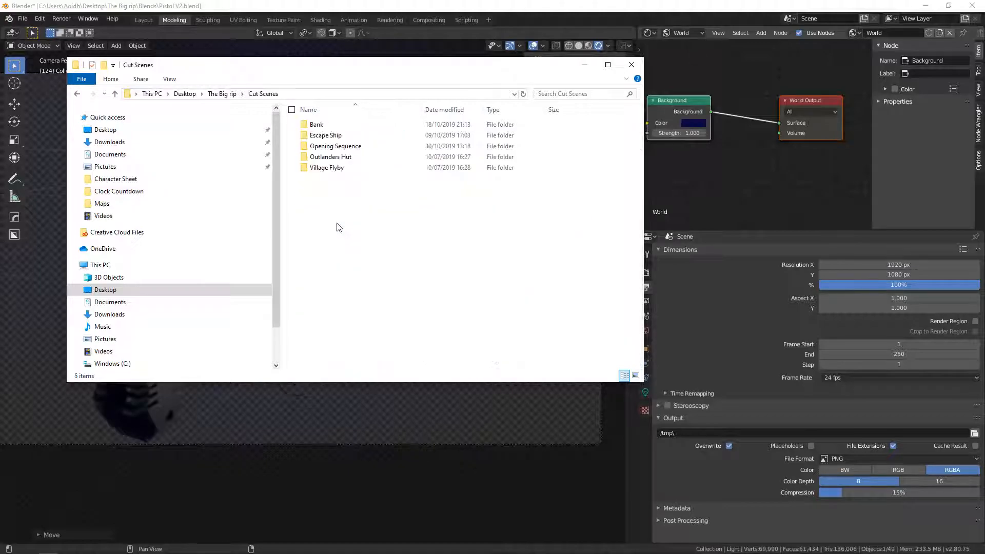
pyautogui.doubleClick(326, 149)
pyautogui.doubleClick(325, 126)
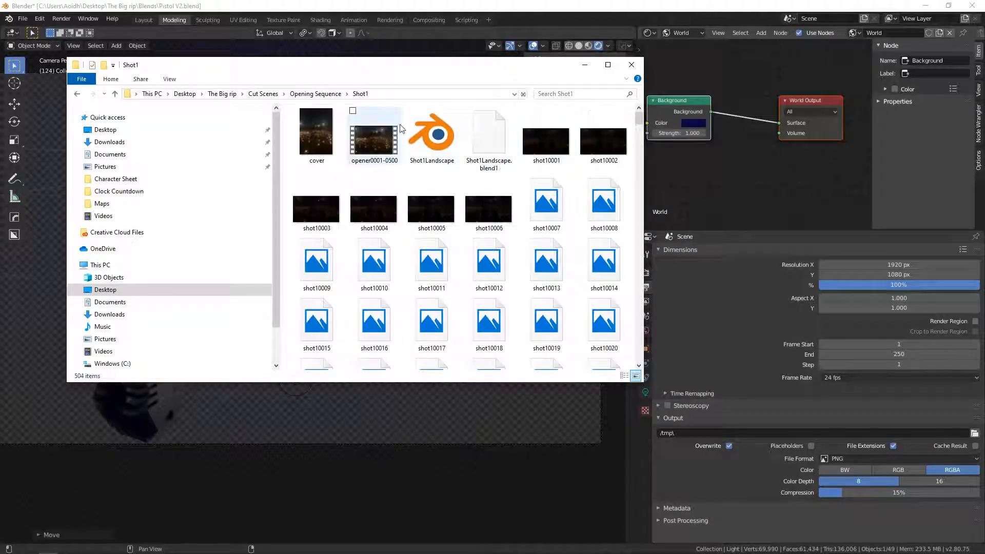
# Play the opener0001-0500 video as an example of a rendered animation, pause it and close the player.
pyautogui.click(378, 144)
pyautogui.doubleClick(378, 141)
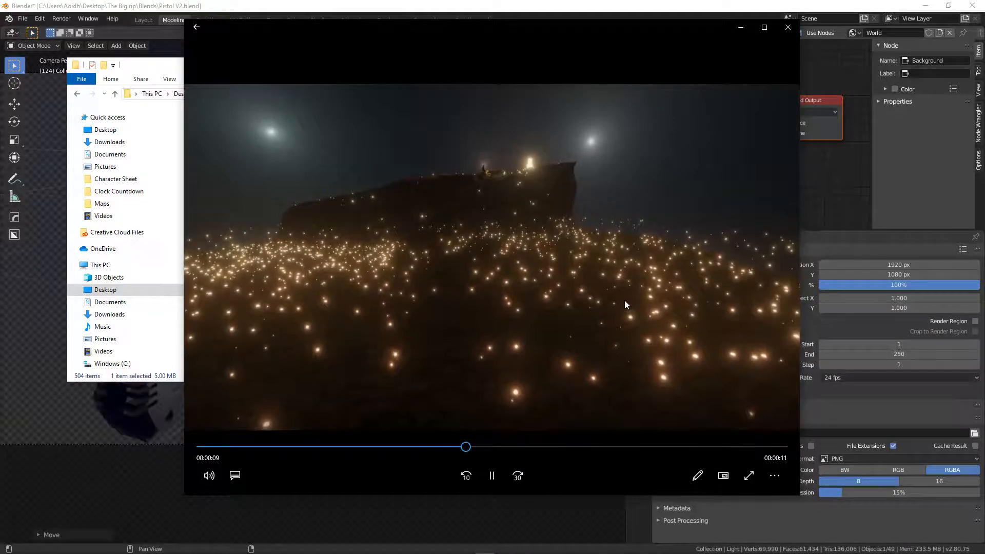
pyautogui.click(495, 481)
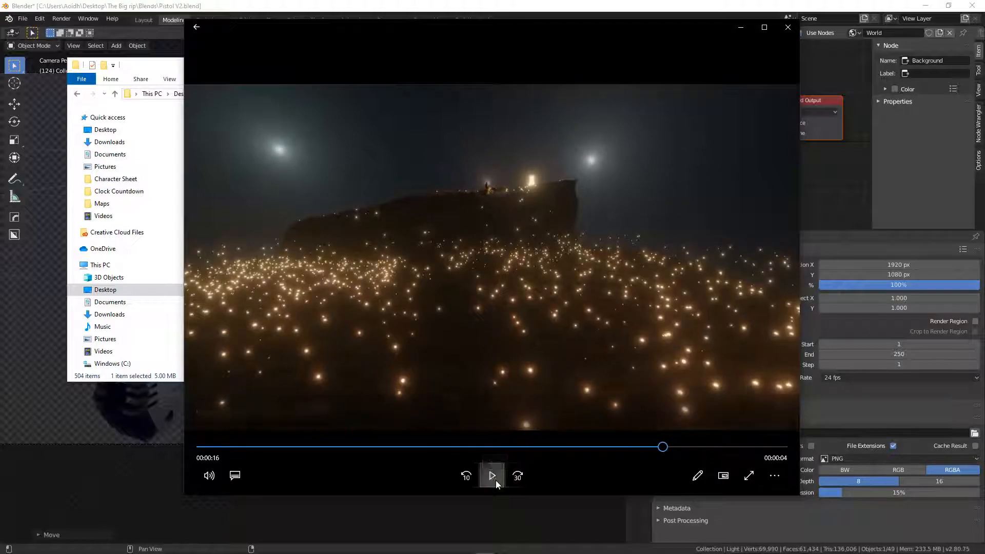
pyautogui.click(788, 28)
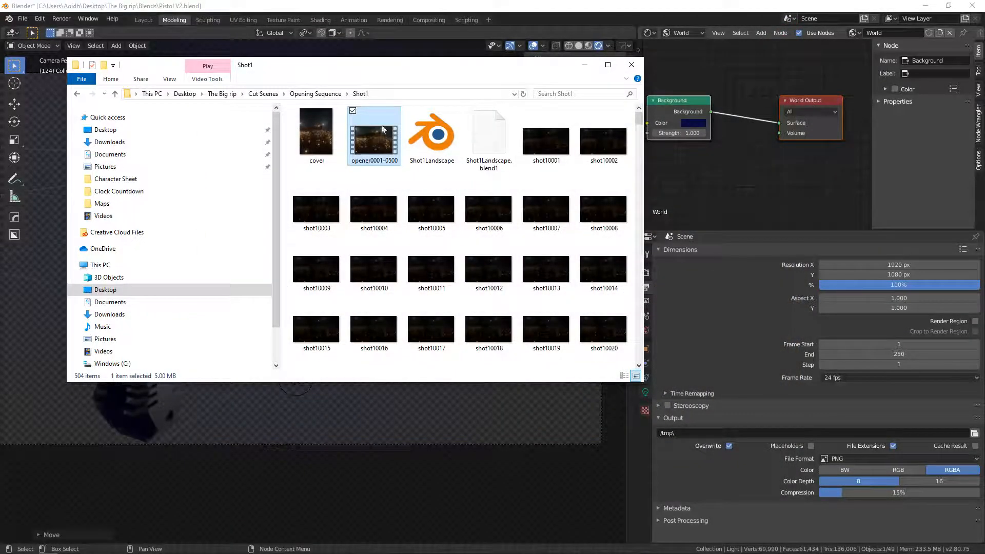
# Look over the numbered shot1 frame images in the Shot1 folder and minimize File Explorer to return to Blender.
pyautogui.click(559, 134)
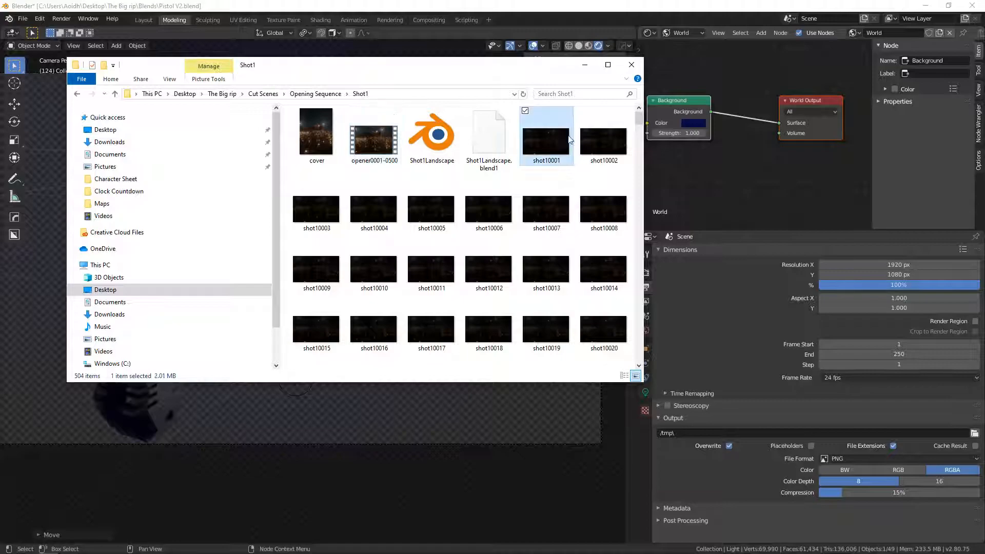
pyautogui.click(596, 136)
pyautogui.moveTo(639, 119); pyautogui.dragTo(604, 119)
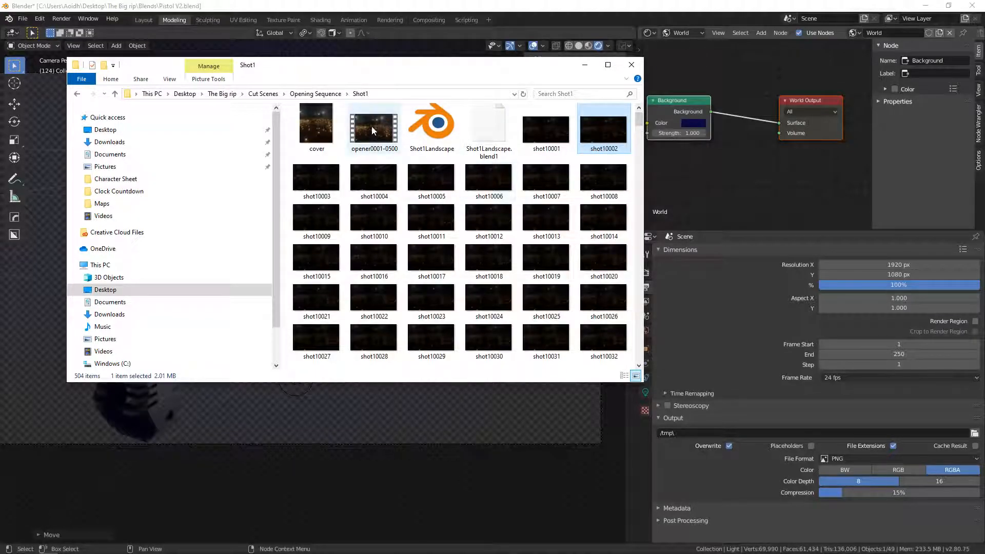
pyautogui.moveTo(379, 130)
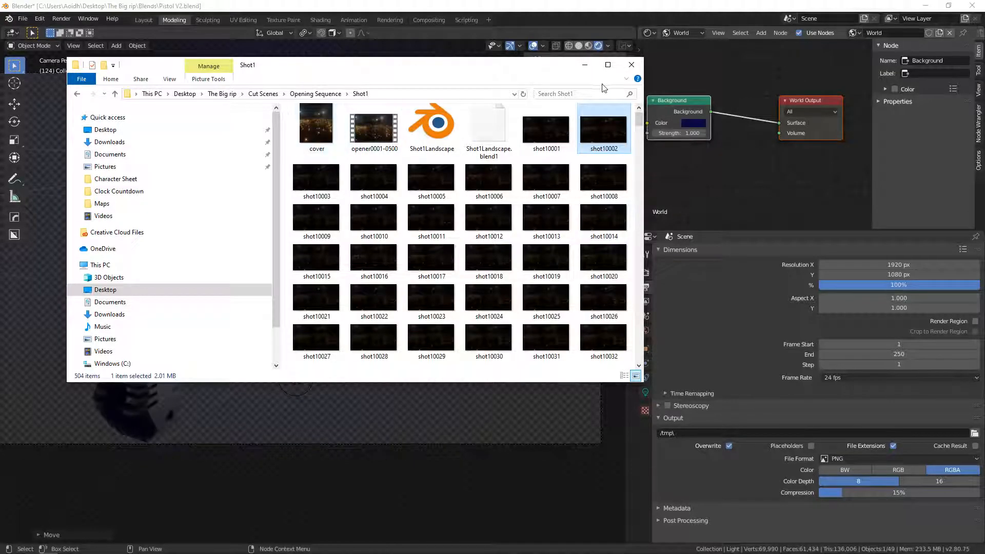
pyautogui.click(585, 66)
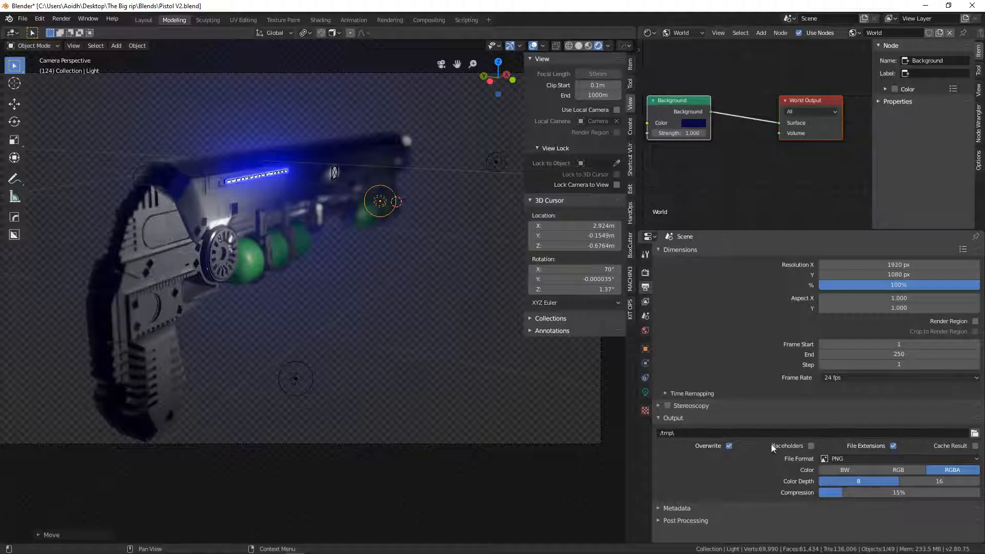
# Review the output file format, the Eevee render settings, the output dimensions and the commands for rendering an image or animation.
pyautogui.click(852, 459)
pyautogui.click(645, 273)
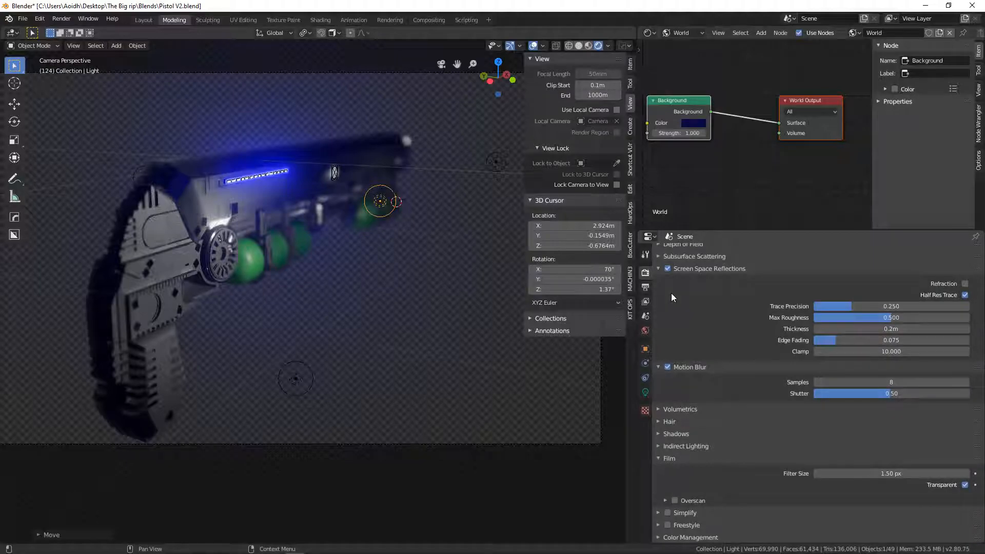
pyautogui.scroll(5, 709, 312)
pyautogui.click(646, 288)
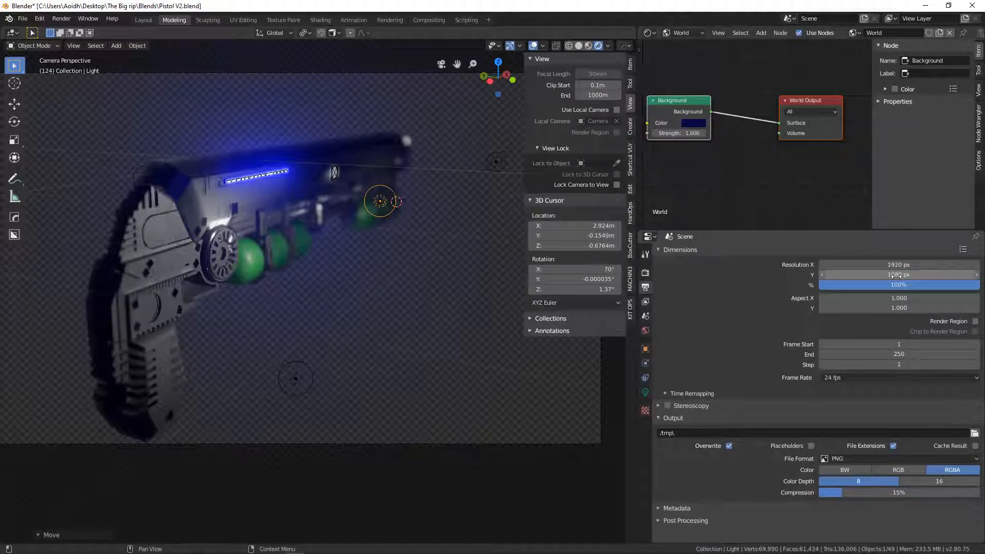
pyautogui.click(61, 19)
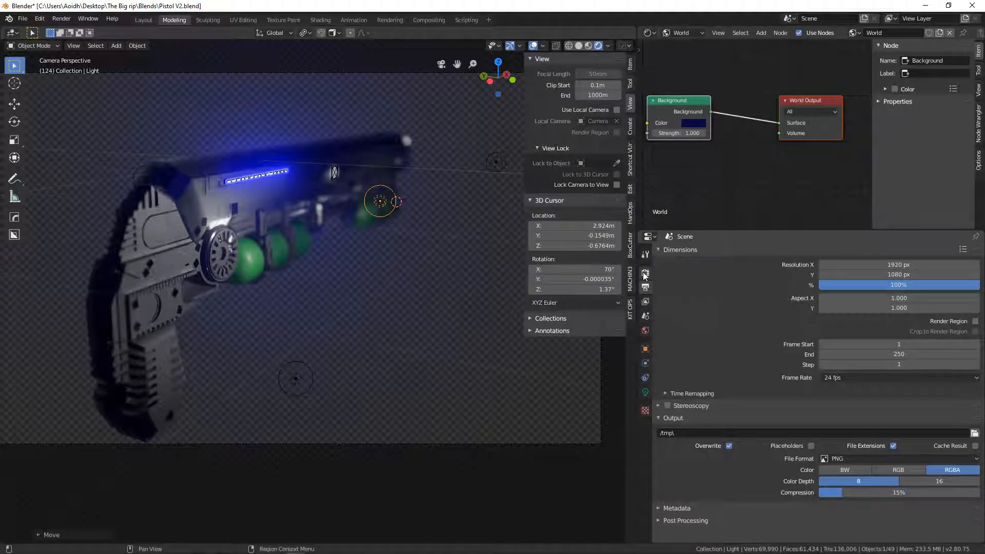
pyautogui.click(54, 22)
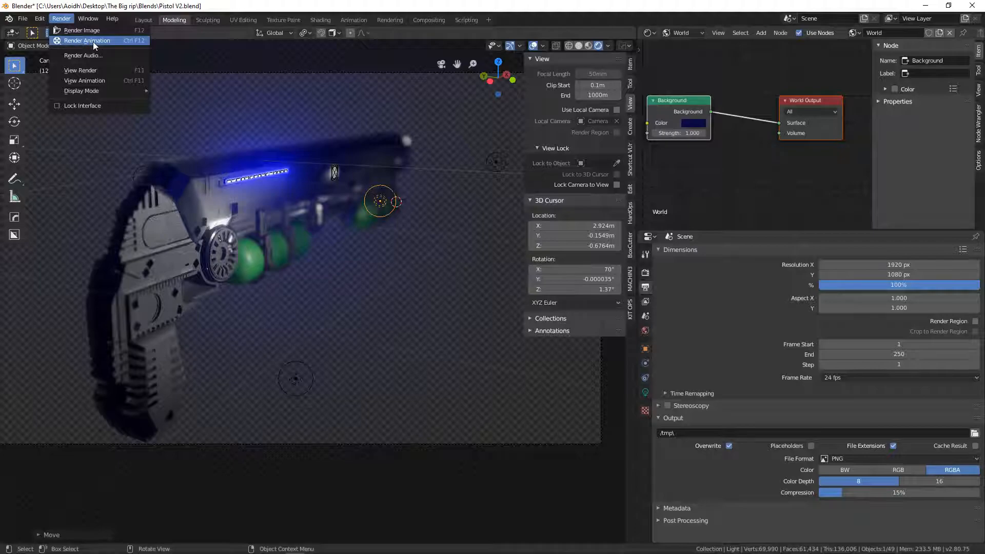